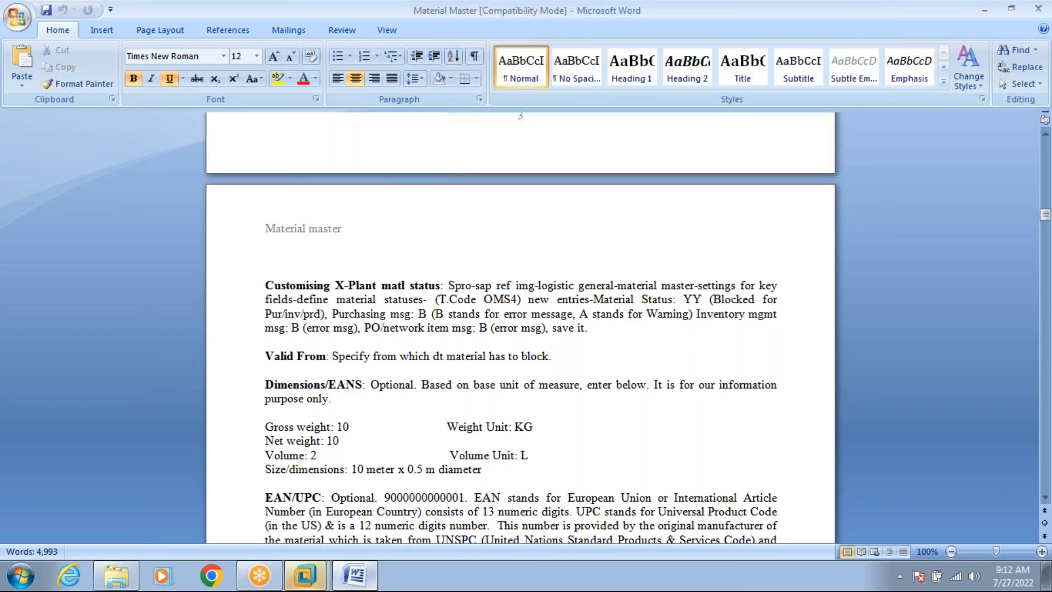
Call up the Windows Server 2003 virtual machine and dismiss its Removable Devices hint
{"action": "mouse_move", "coordinate": [313, 574]}
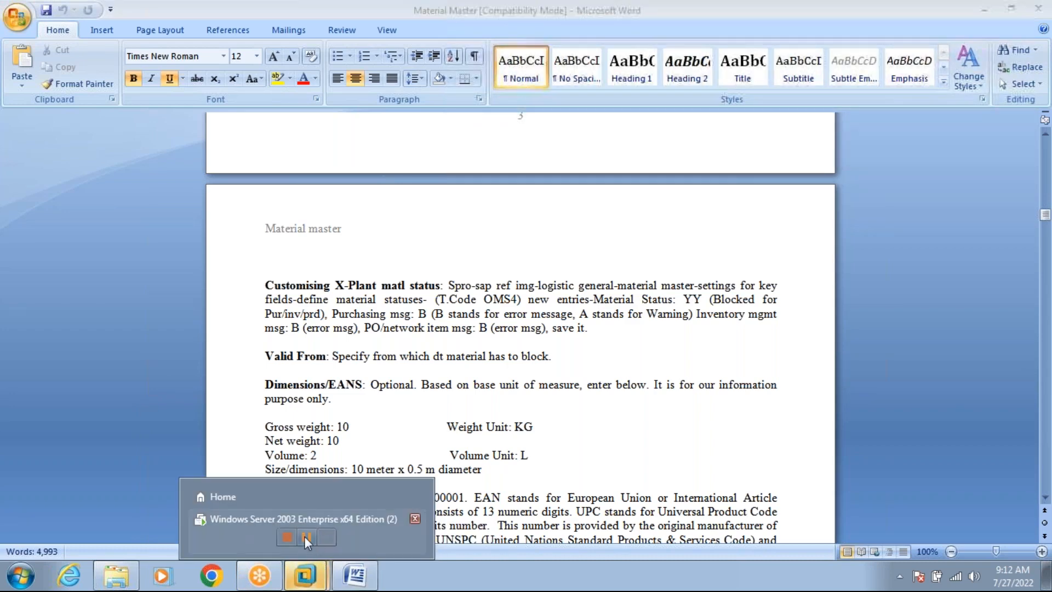
{"action": "left_click", "coordinate": [294, 520]}
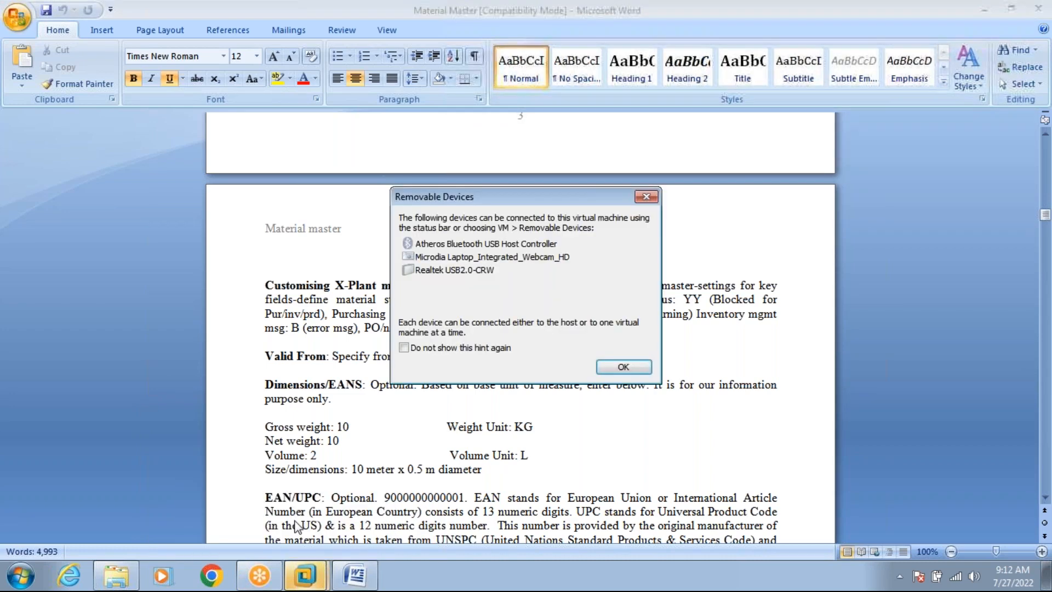
{"action": "left_click", "coordinate": [617, 366]}
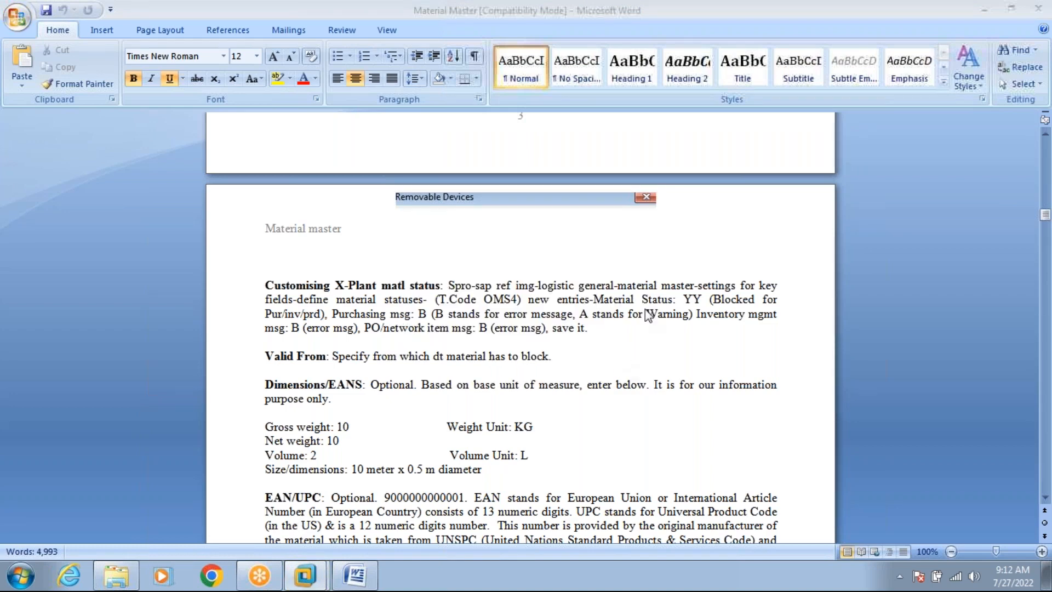
{"action": "left_click", "coordinate": [988, 8]}
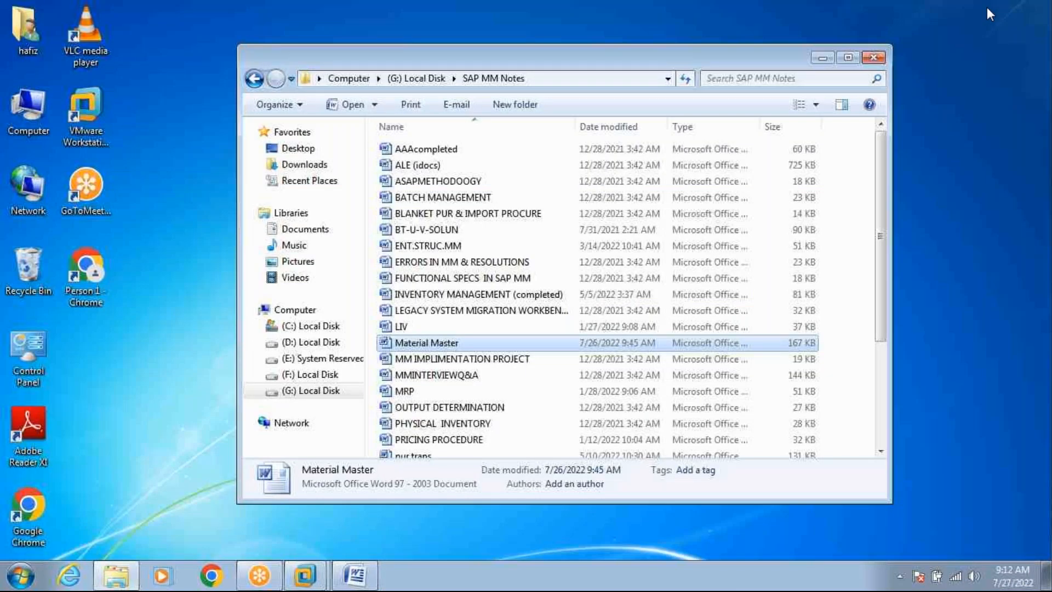
{"action": "left_click", "coordinate": [820, 58]}
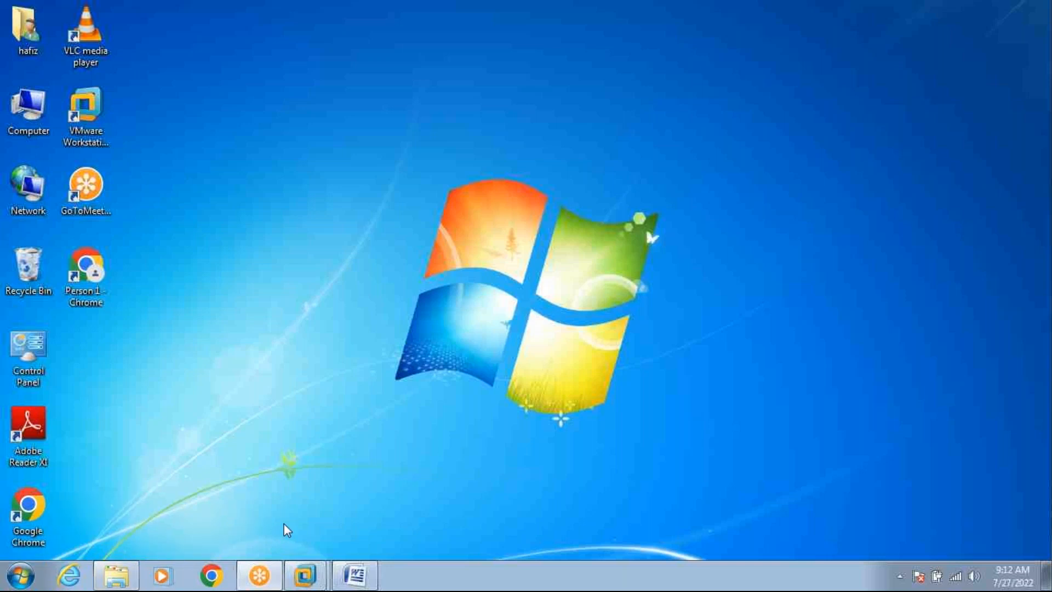
{"action": "left_click", "coordinate": [355, 576]}
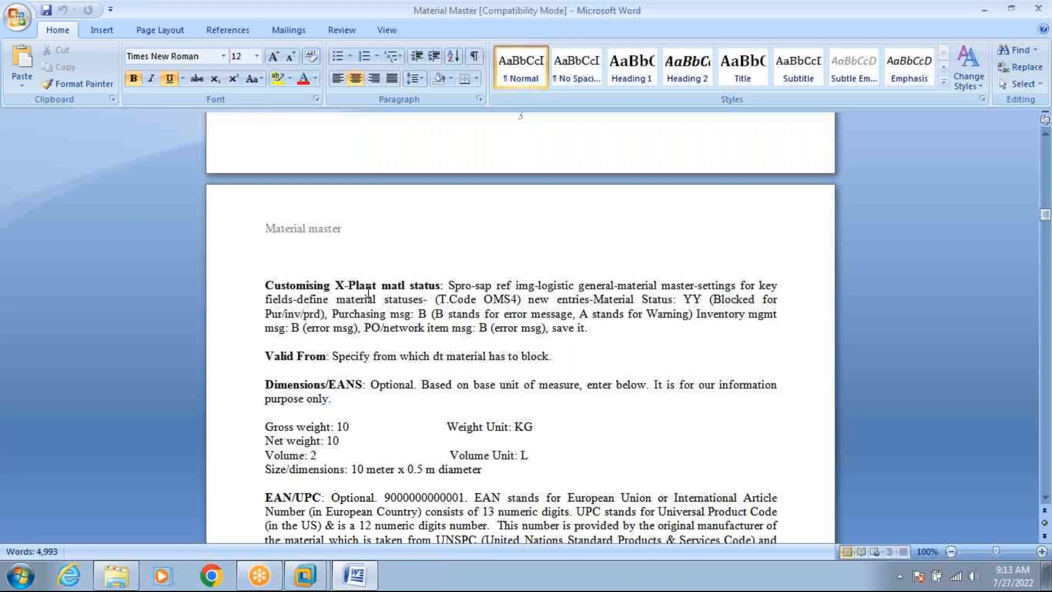
Switch to the Windows Server 2003 virtual machine and start the purchase order transaction ME21N in SAP
{"action": "mouse_move", "coordinate": [305, 574]}
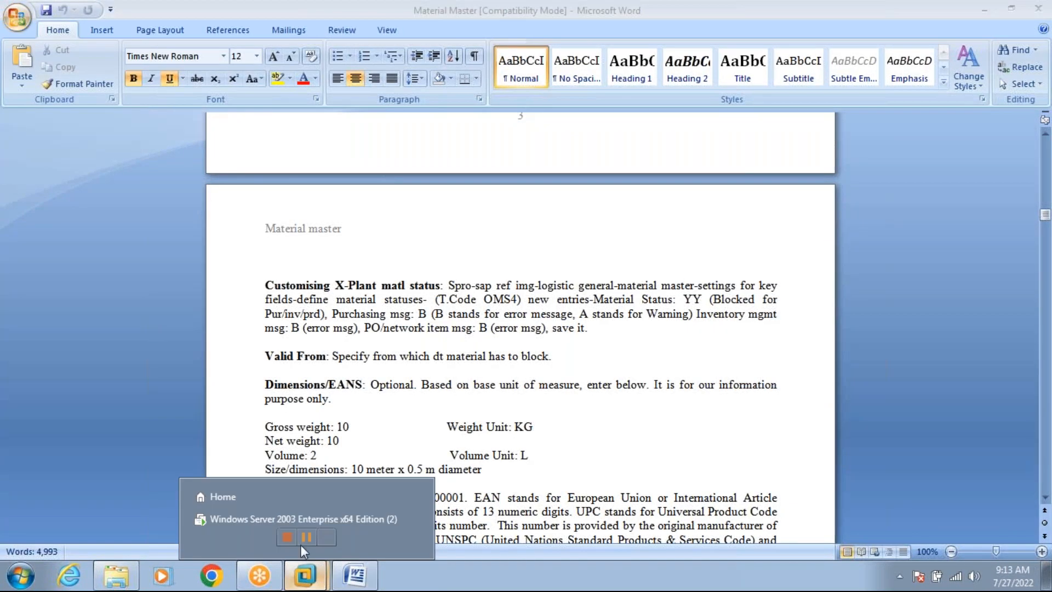
{"action": "left_click", "coordinate": [293, 521]}
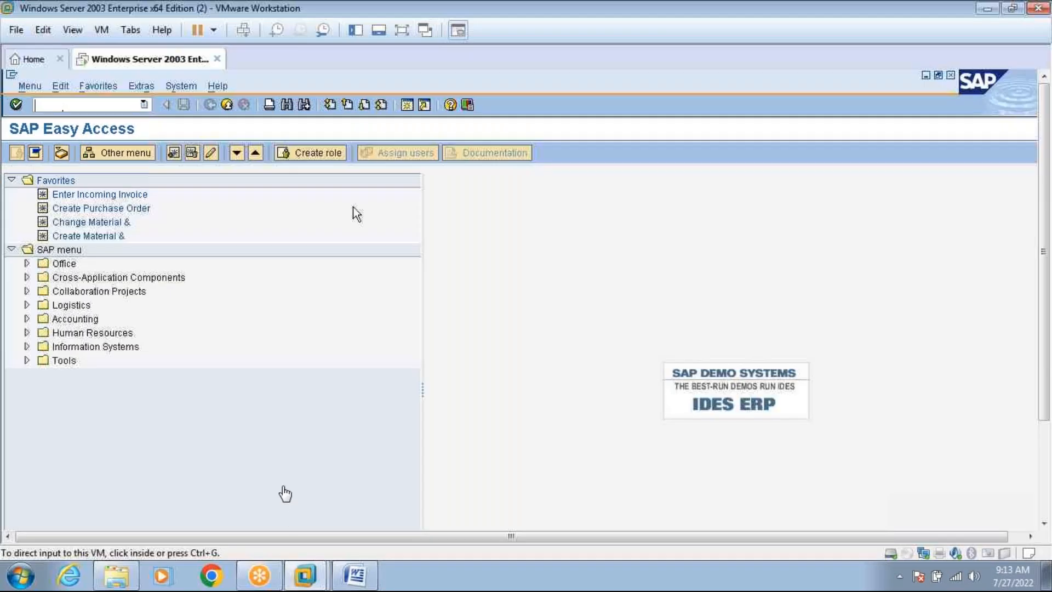
{"action": "left_click", "coordinate": [112, 105]}
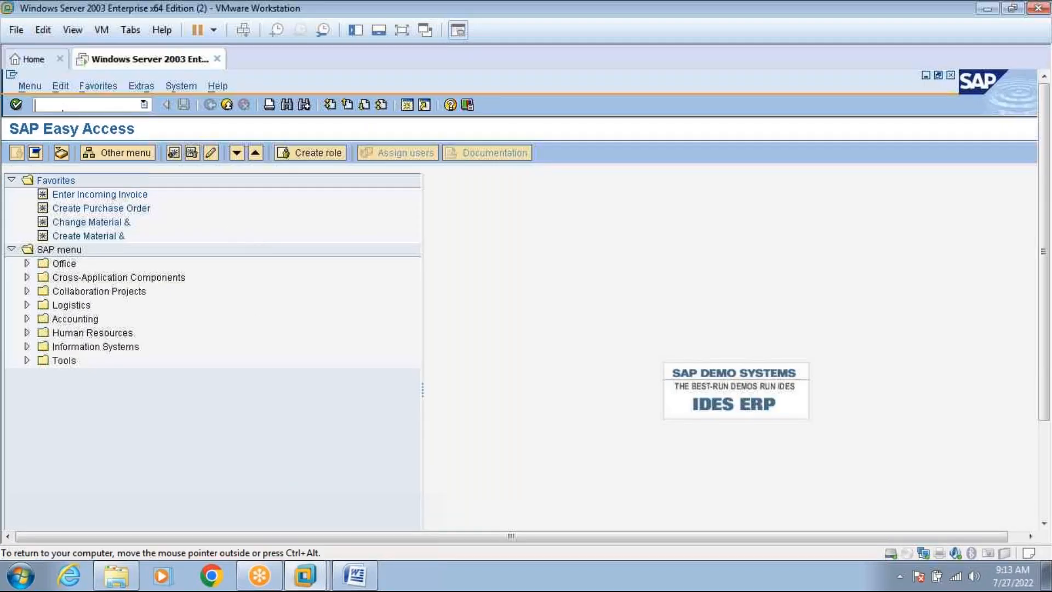
{"action": "type", "text": "me21n"}
{"action": "key", "text": "Return"}
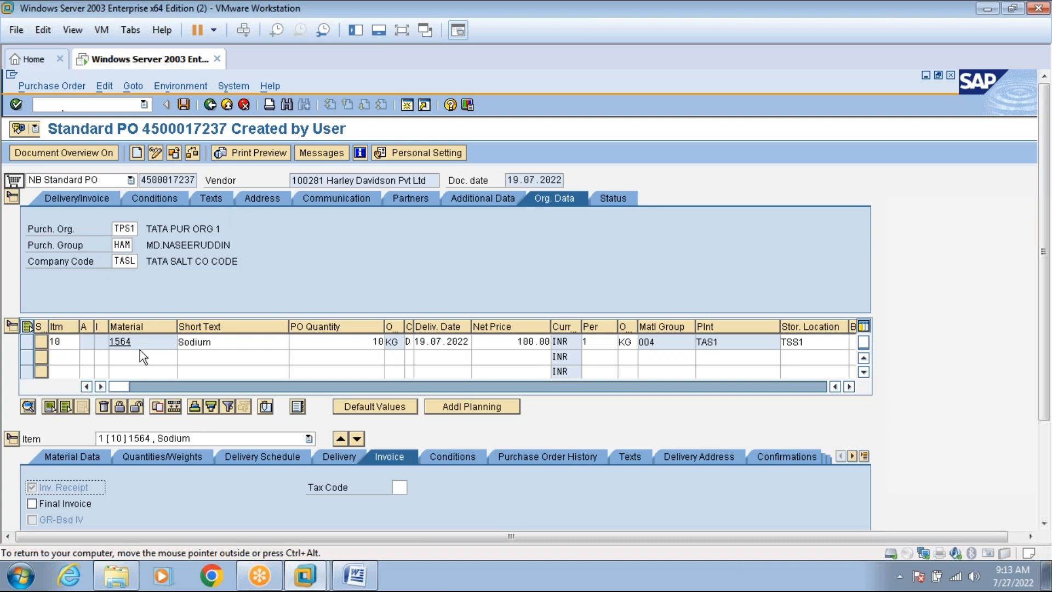
Display the master record of material 1564 from the purchase order item and show its Basic data 1 view
{"action": "left_click", "coordinate": [160, 342]}
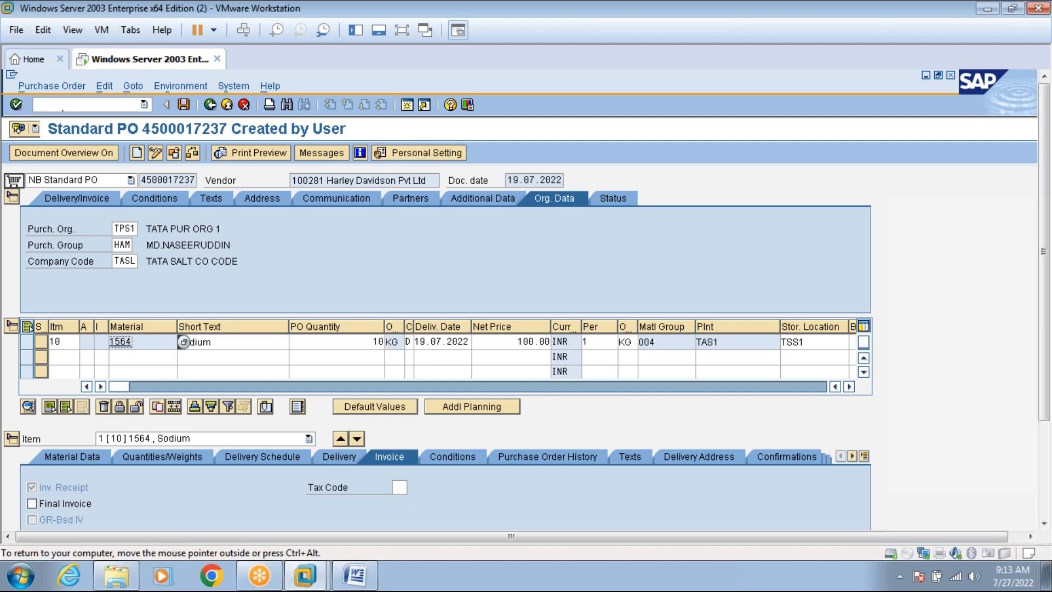
{"action": "double_click", "coordinate": [121, 342]}
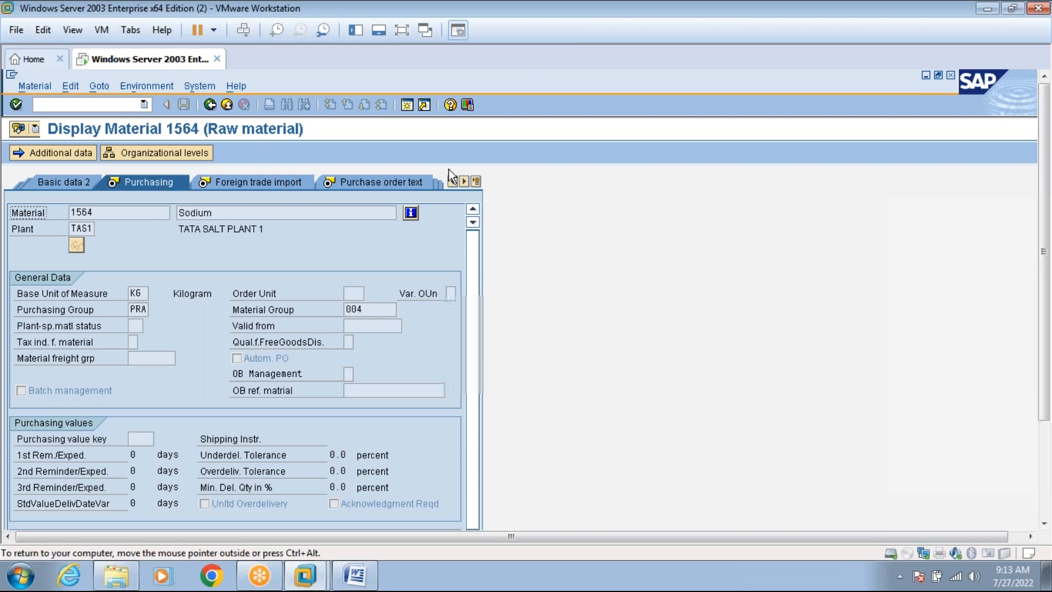
{"action": "left_click", "coordinate": [476, 181]}
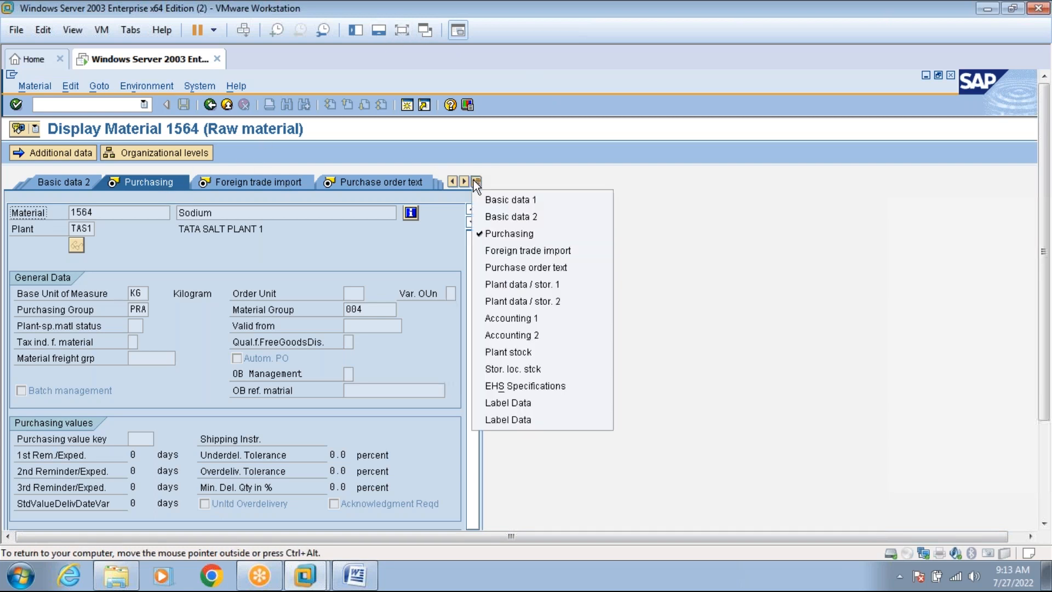
{"action": "left_click", "coordinate": [494, 199]}
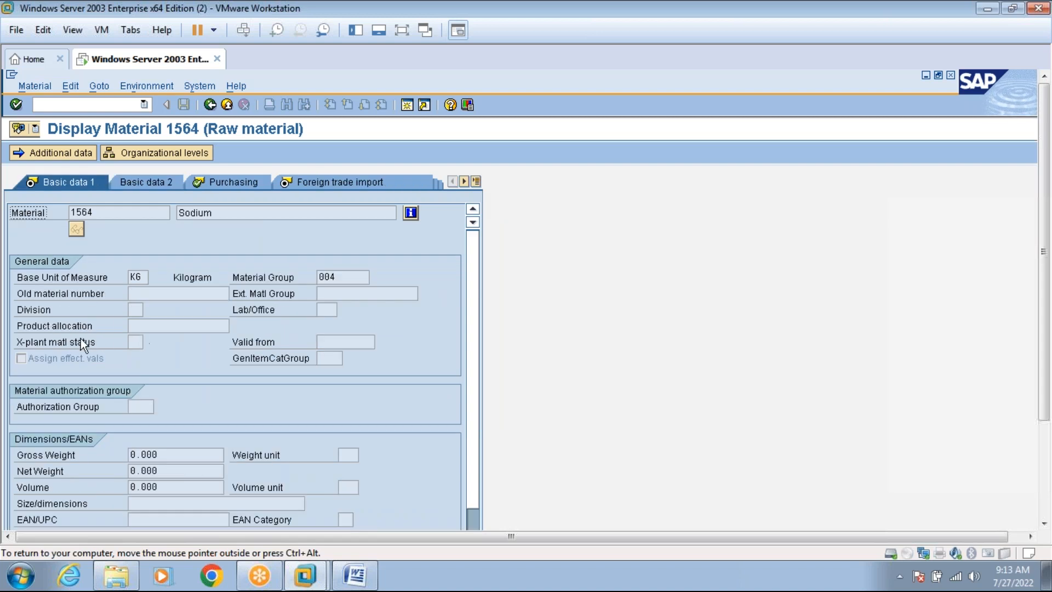
Examine the possible entries for the X-plant material status and the Valid from field of material 1564
{"action": "left_click", "coordinate": [138, 342]}
{"action": "left_click", "coordinate": [149, 342]}
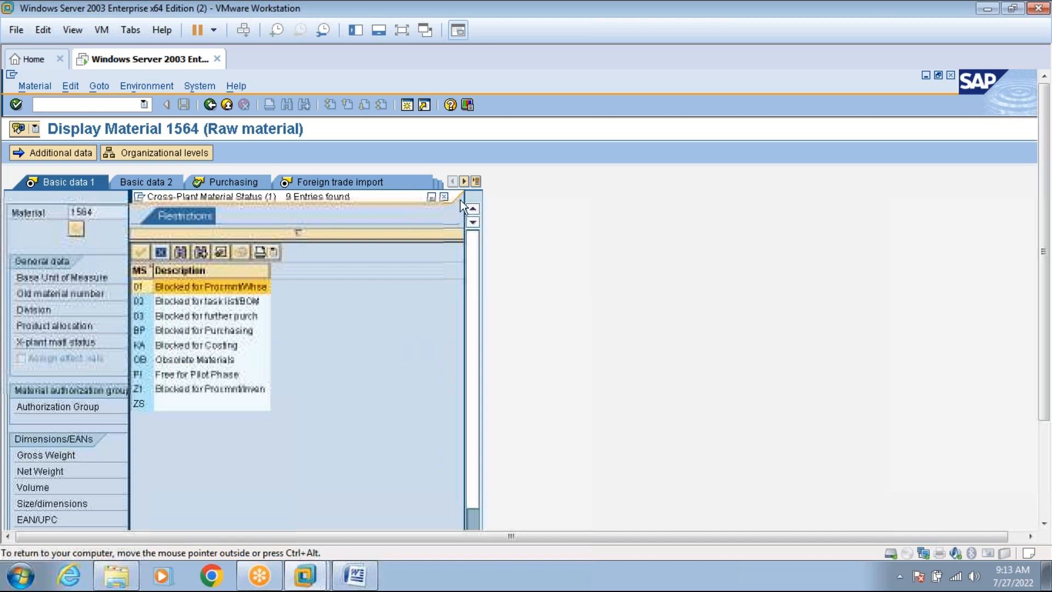
{"action": "left_click", "coordinate": [444, 197]}
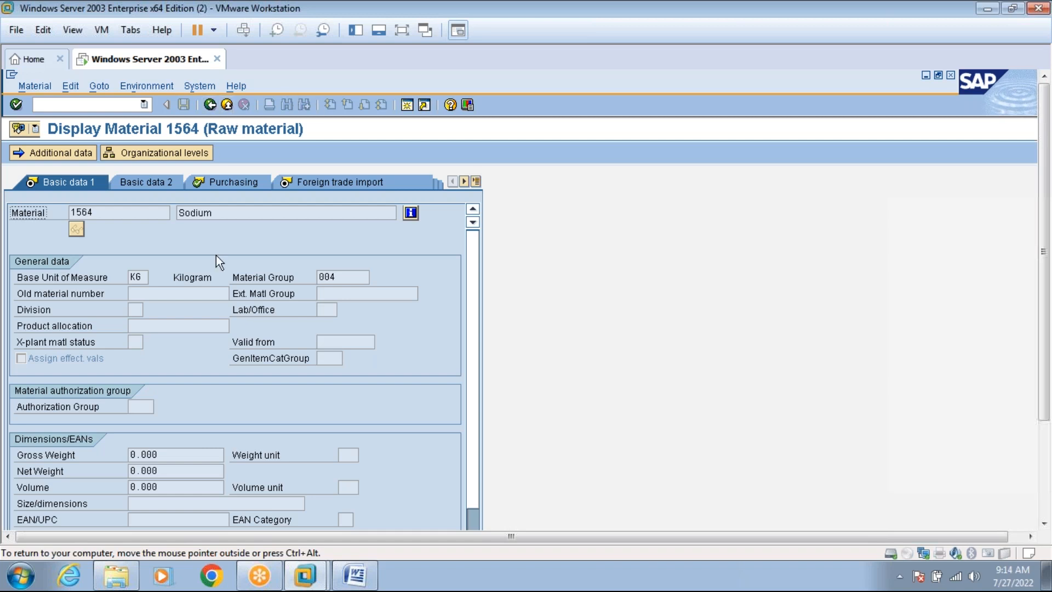
{"action": "left_click", "coordinate": [337, 344]}
{"action": "left_click", "coordinate": [135, 341]}
{"action": "left_click", "coordinate": [148, 341]}
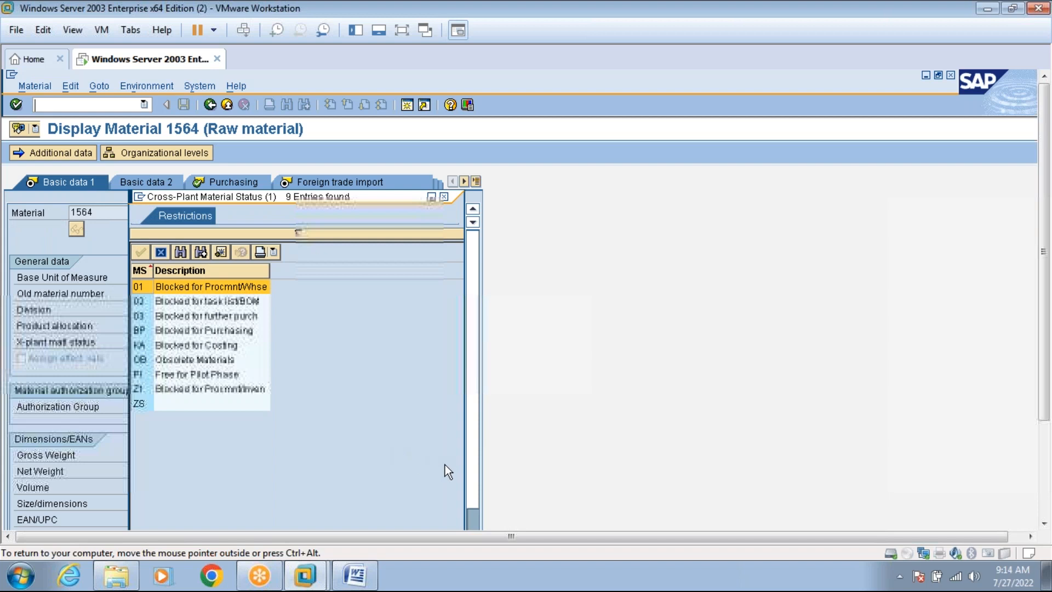
{"action": "left_click", "coordinate": [443, 197]}
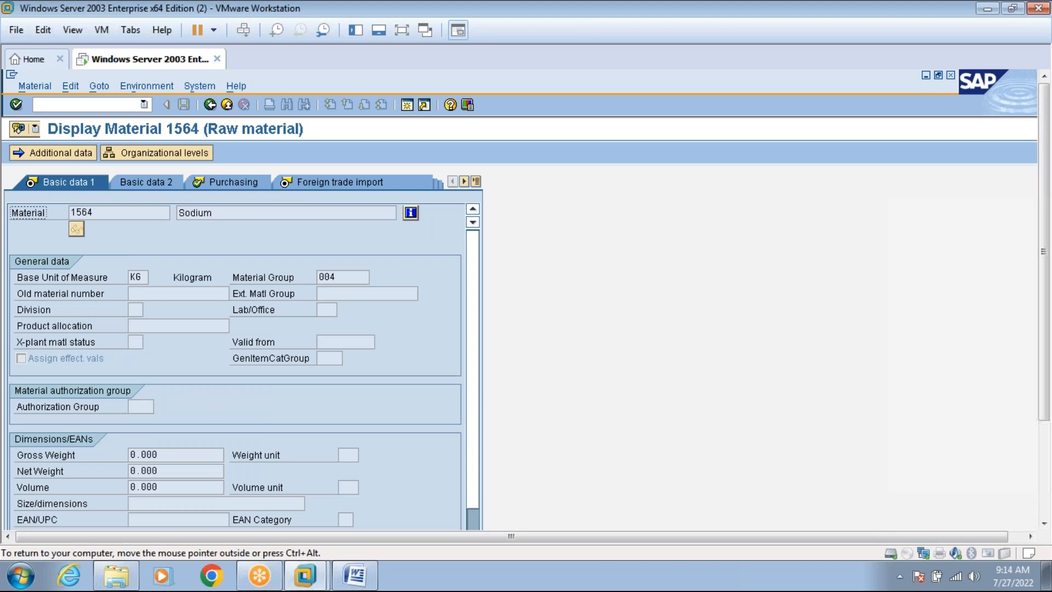
{"action": "left_click", "coordinate": [327, 339]}
Return to the purchase order and check the plant and storage location of the Sodium item
{"action": "left_click", "coordinate": [208, 105]}
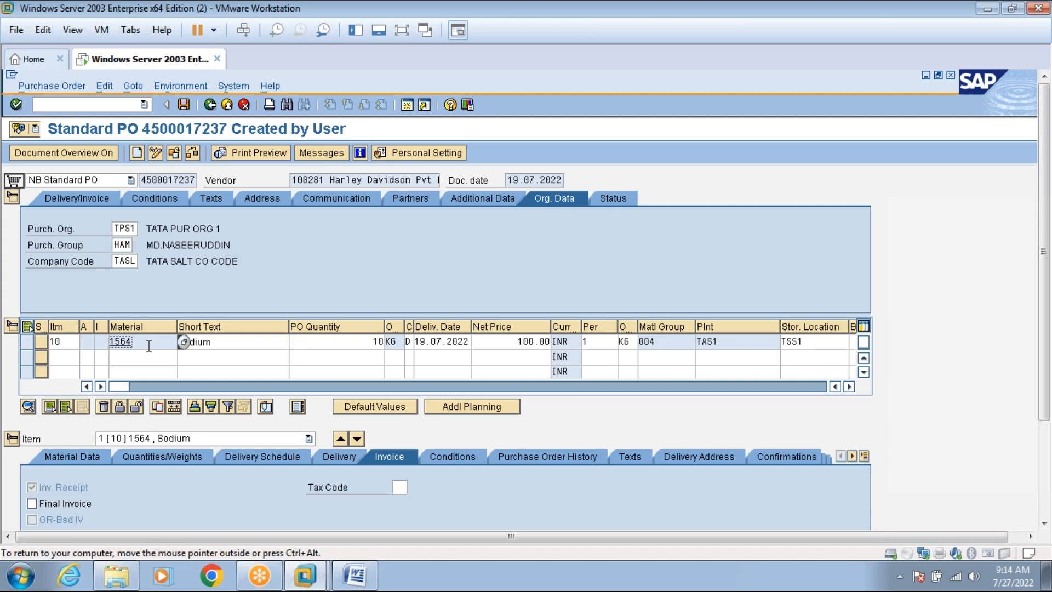
{"action": "left_click", "coordinate": [721, 341]}
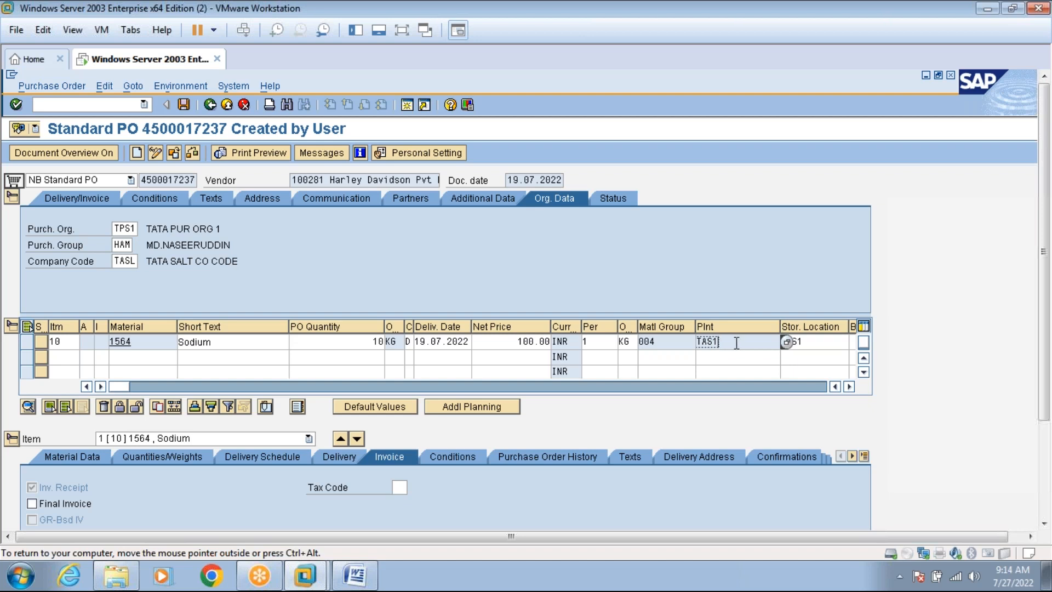
{"action": "left_click", "coordinate": [802, 341]}
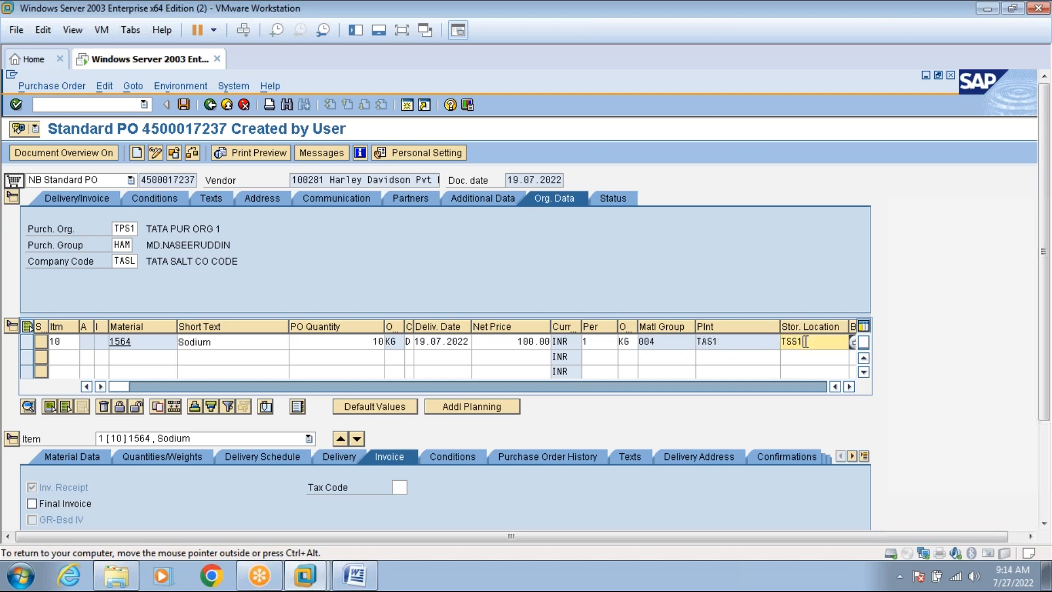
{"action": "left_click", "coordinate": [767, 342]}
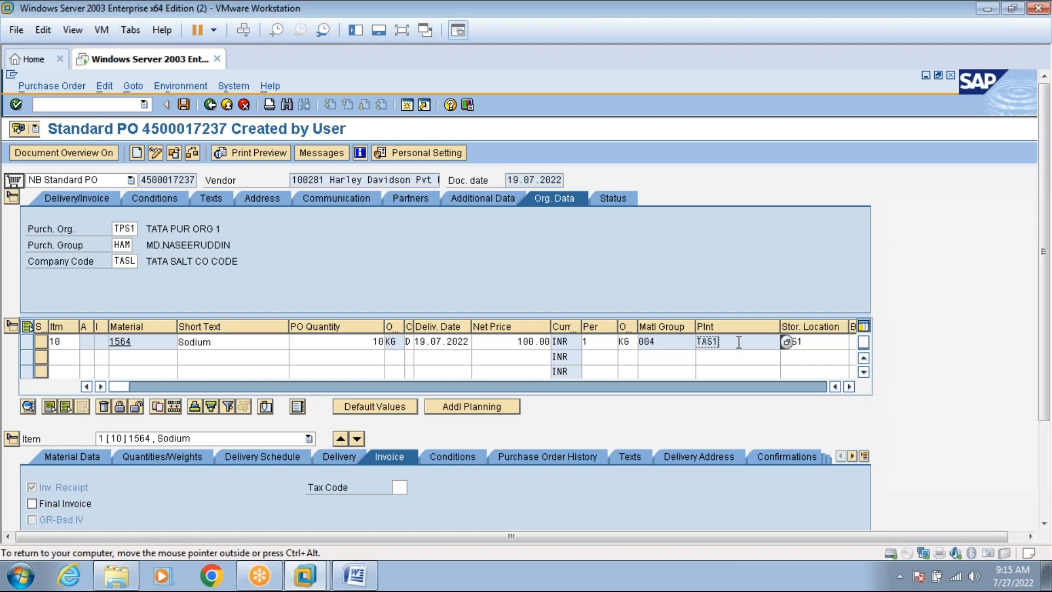
Switch to the Material Master document in Word and read the notes on Dimensions/EANs and EAN/UPC
{"action": "left_click", "coordinate": [345, 575]}
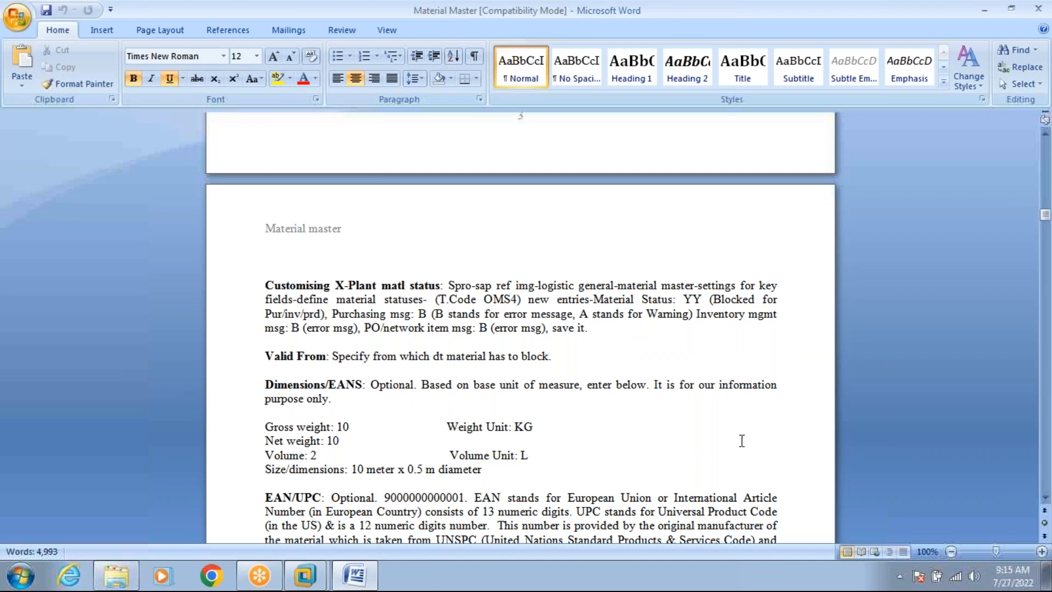
{"action": "left_click", "coordinate": [1046, 497]}
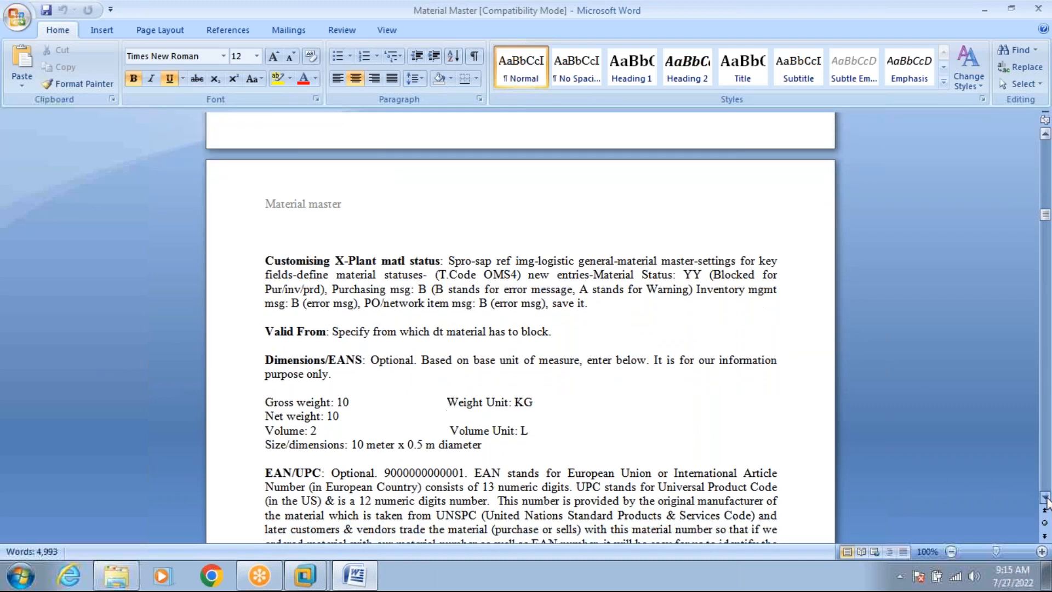
{"action": "left_click", "coordinate": [1045, 497]}
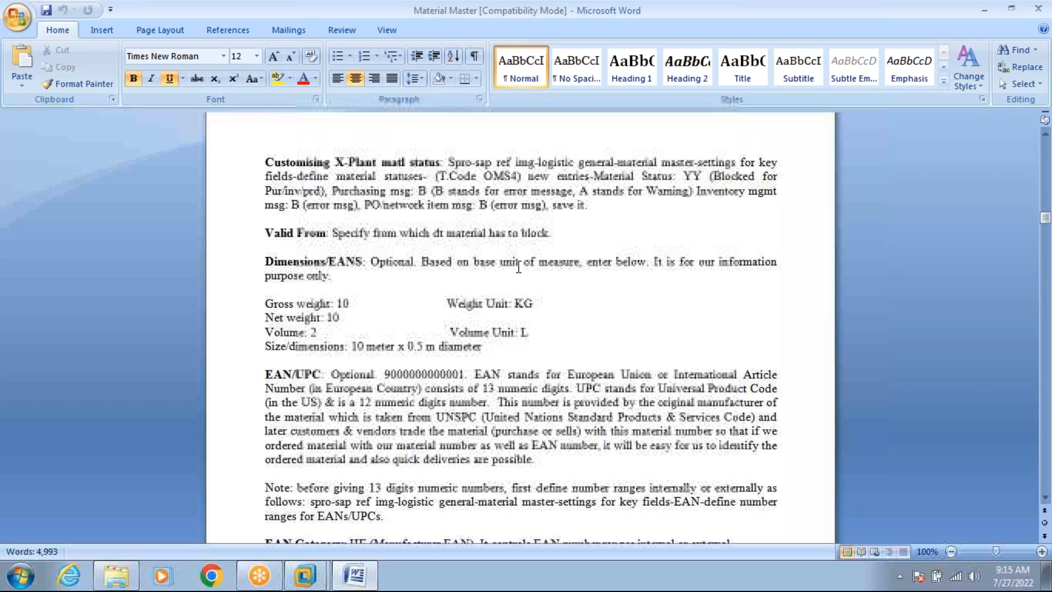
Switch back to the virtual machine, open a new SAP session and show the virtual machine in full screen
{"action": "left_click", "coordinate": [306, 576]}
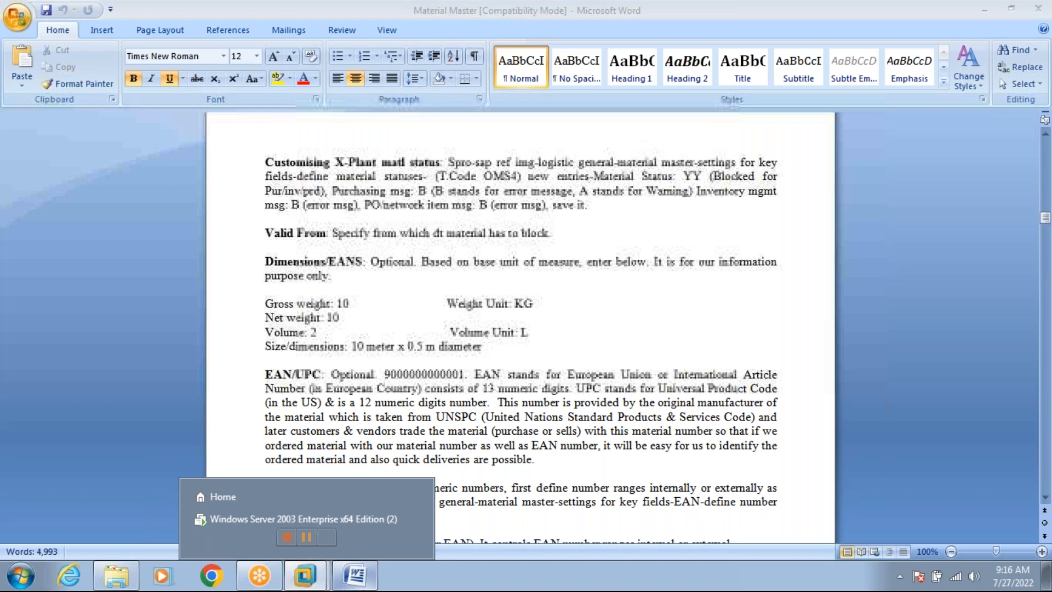
{"action": "left_click", "coordinate": [307, 580]}
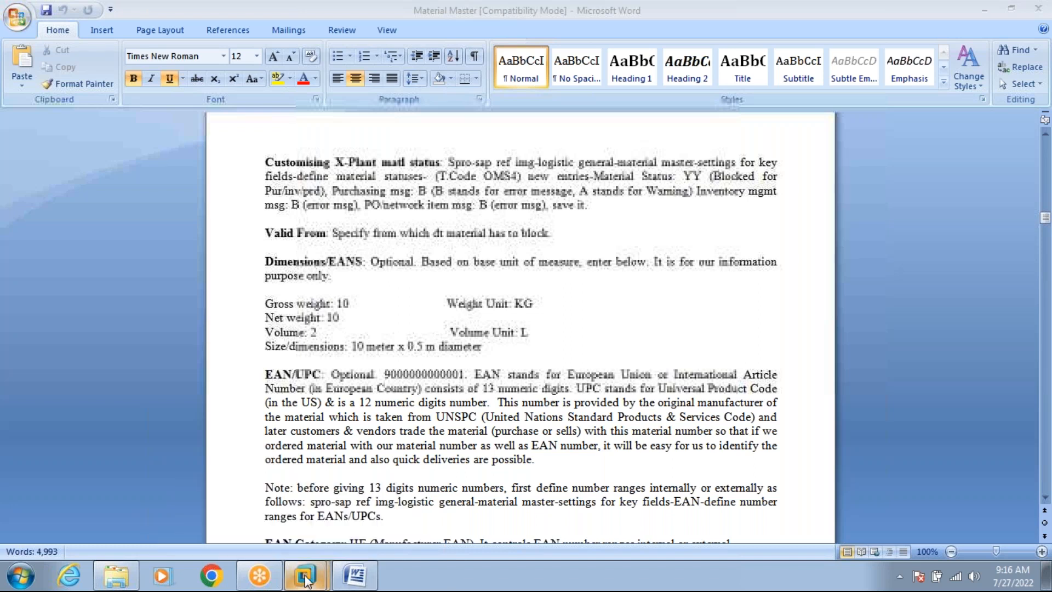
{"action": "mouse_move", "coordinate": [307, 578]}
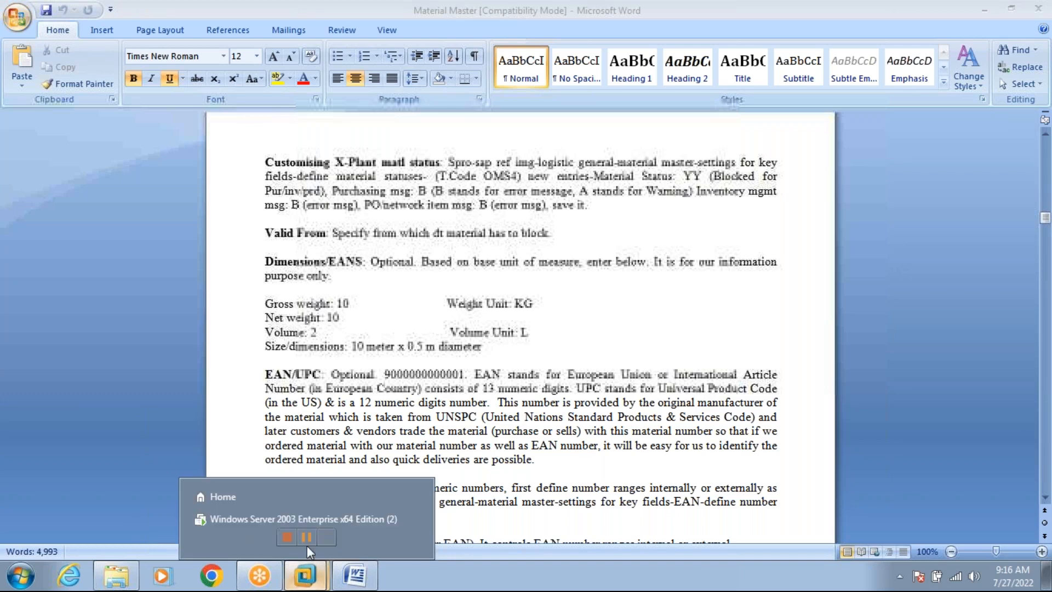
{"action": "left_click", "coordinate": [298, 518]}
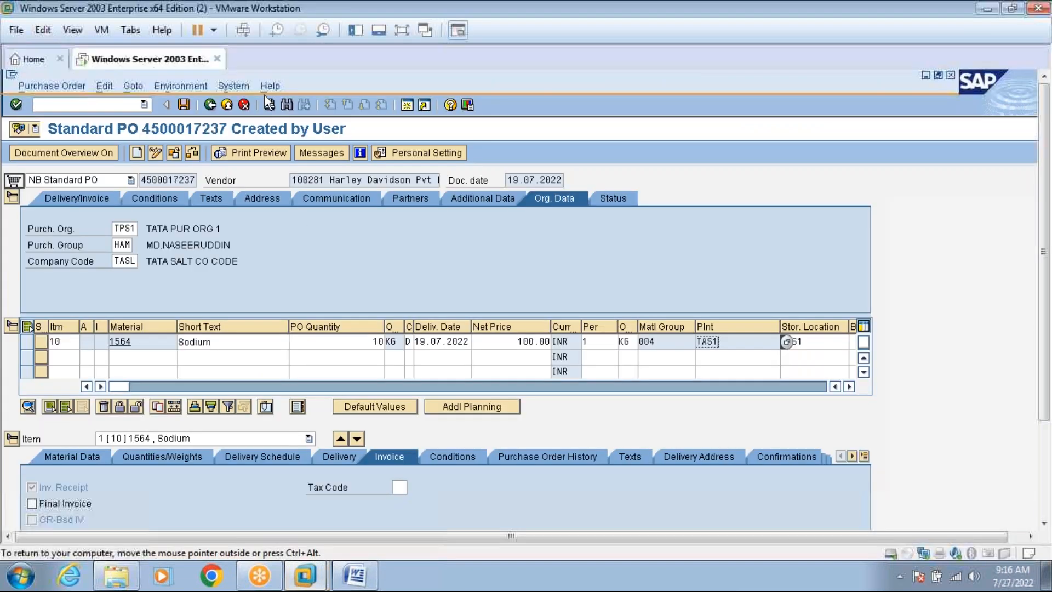
{"action": "left_click", "coordinate": [406, 105]}
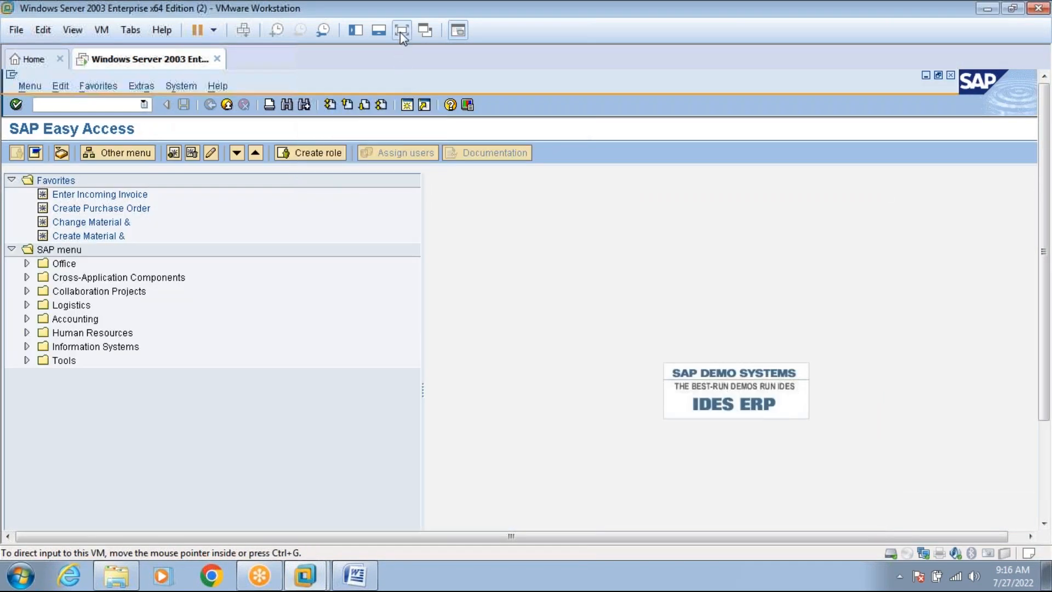
{"action": "left_click", "coordinate": [400, 32]}
Start transaction MM02 and call up the view selection for material 1547
{"action": "type", "text": "mm02"}
{"action": "key", "text": "Return"}
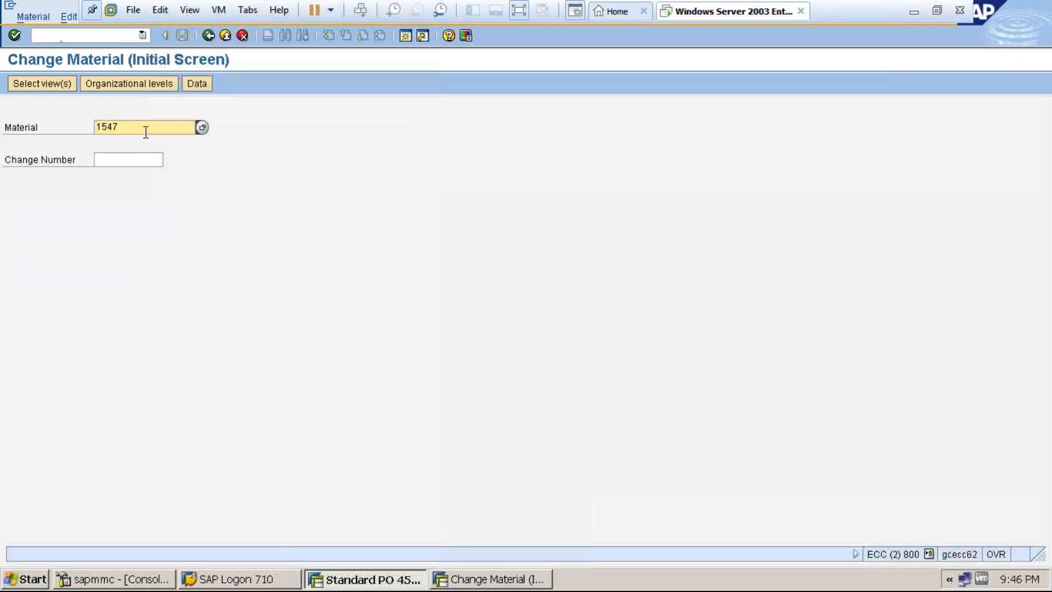
{"action": "key", "text": "Return"}
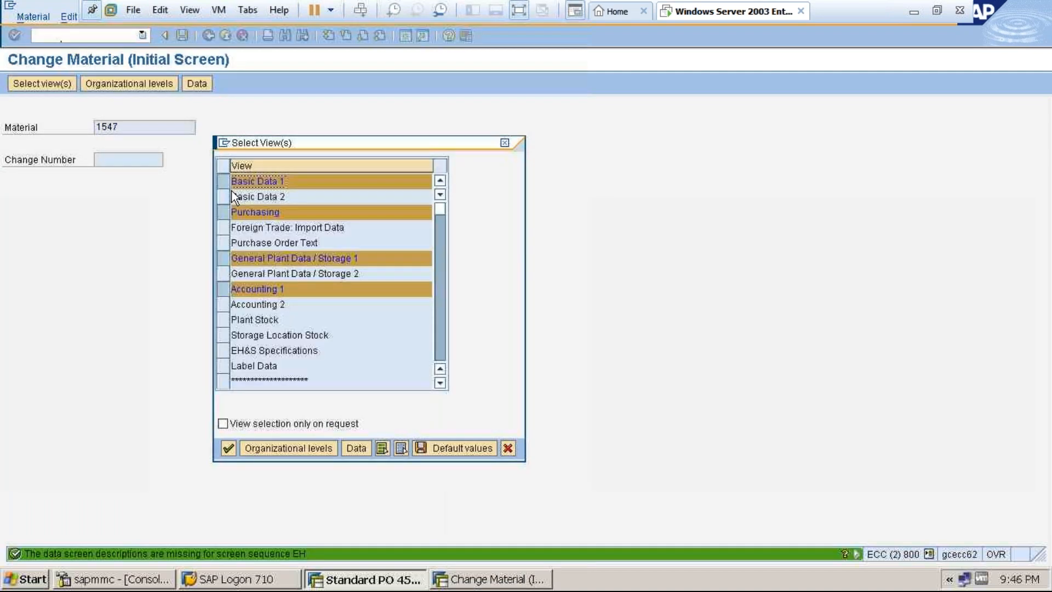
Set the organizational levels to plant 1000 and storage location 0001 and open the material's Basic data 1 view
{"action": "left_click", "coordinate": [277, 449]}
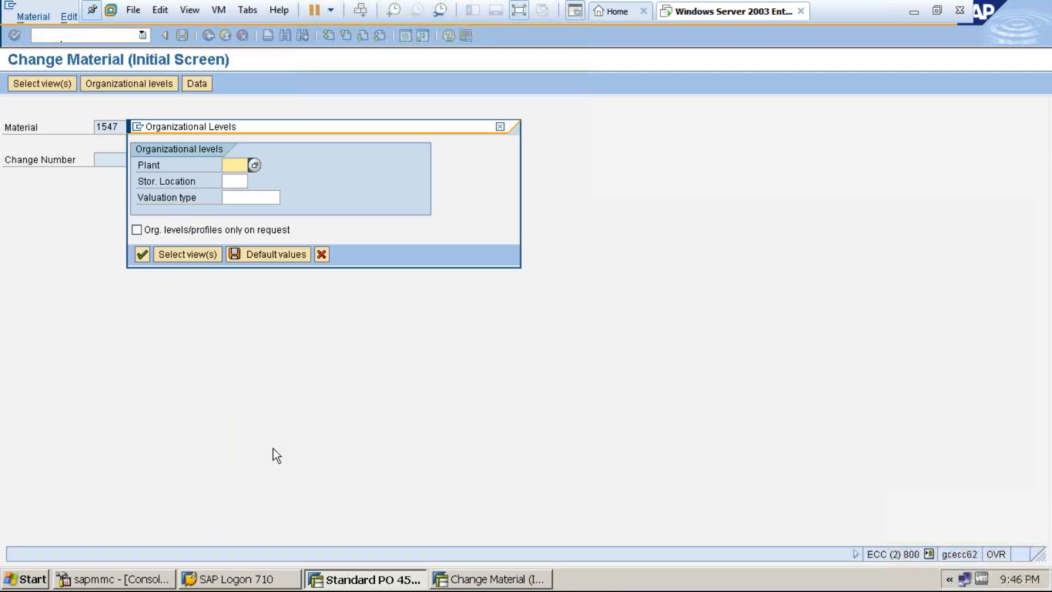
{"action": "type", "text": "1000"}
{"action": "left_click", "coordinate": [241, 185]}
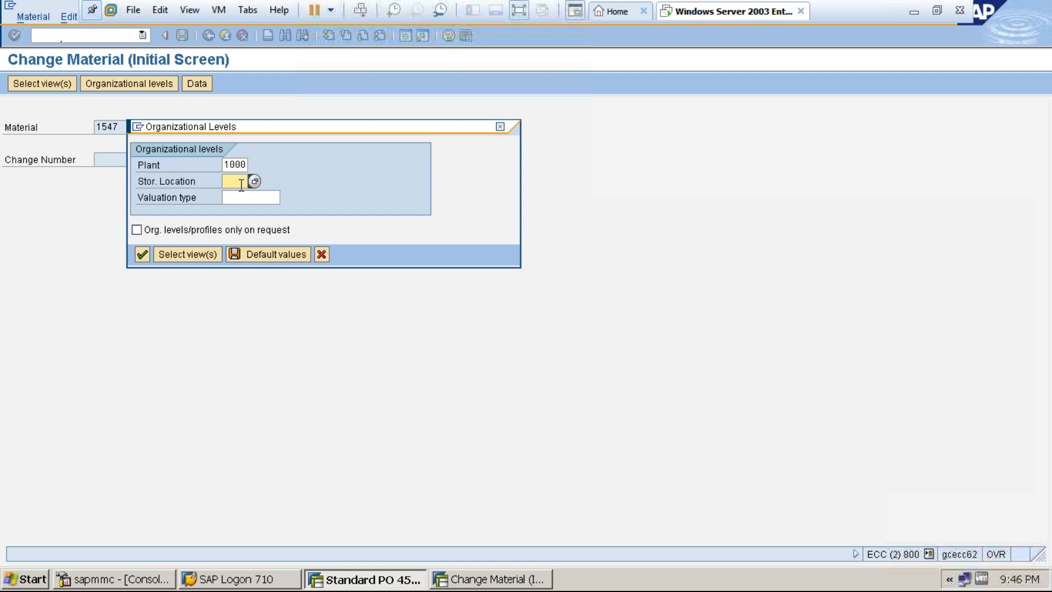
{"action": "type", "text": "0001"}
{"action": "key", "text": "Return"}
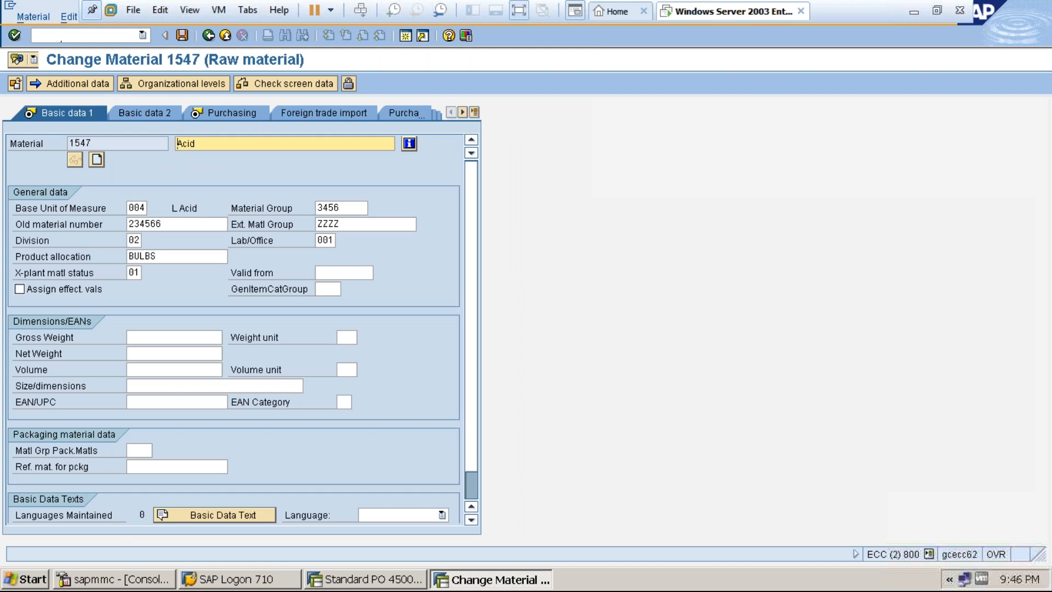
Examine the X-plant material status and Valid from fields in the general data of material 1547
{"action": "left_click", "coordinate": [136, 271]}
{"action": "type", "text": "01"}
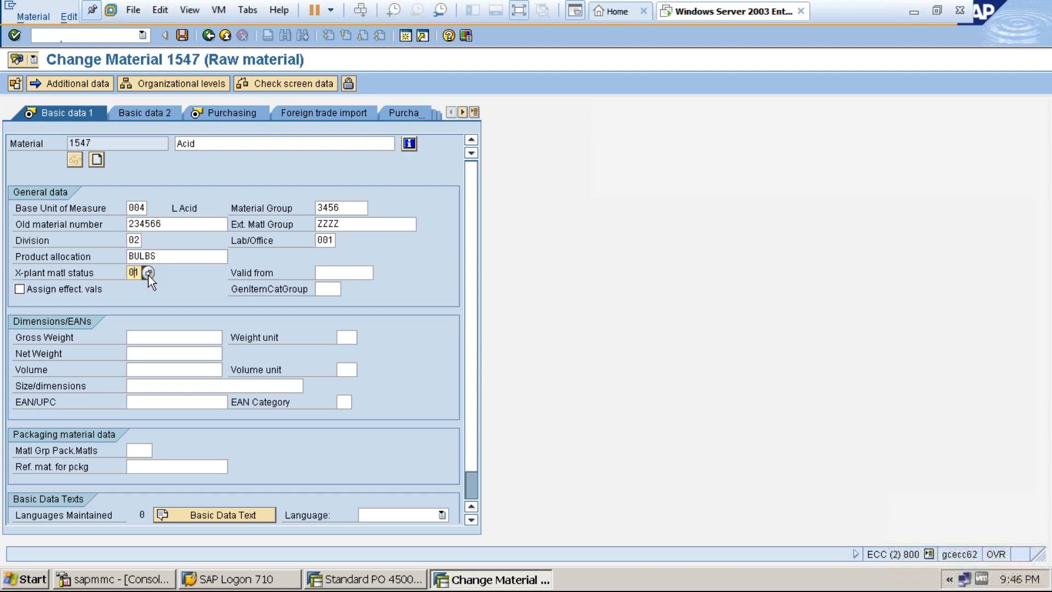
{"action": "left_click", "coordinate": [352, 274]}
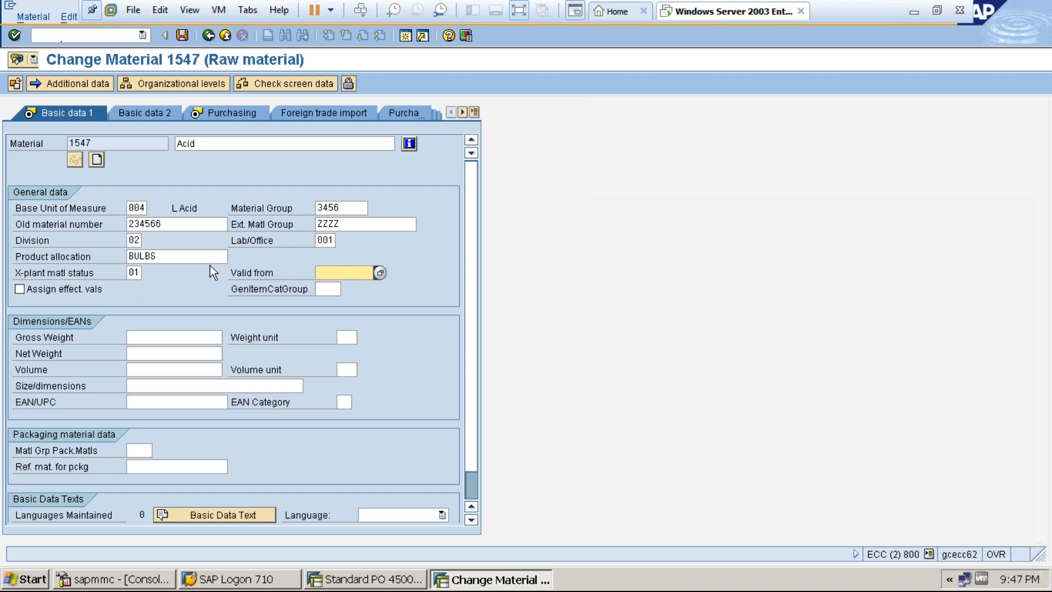
{"action": "left_click", "coordinate": [134, 271]}
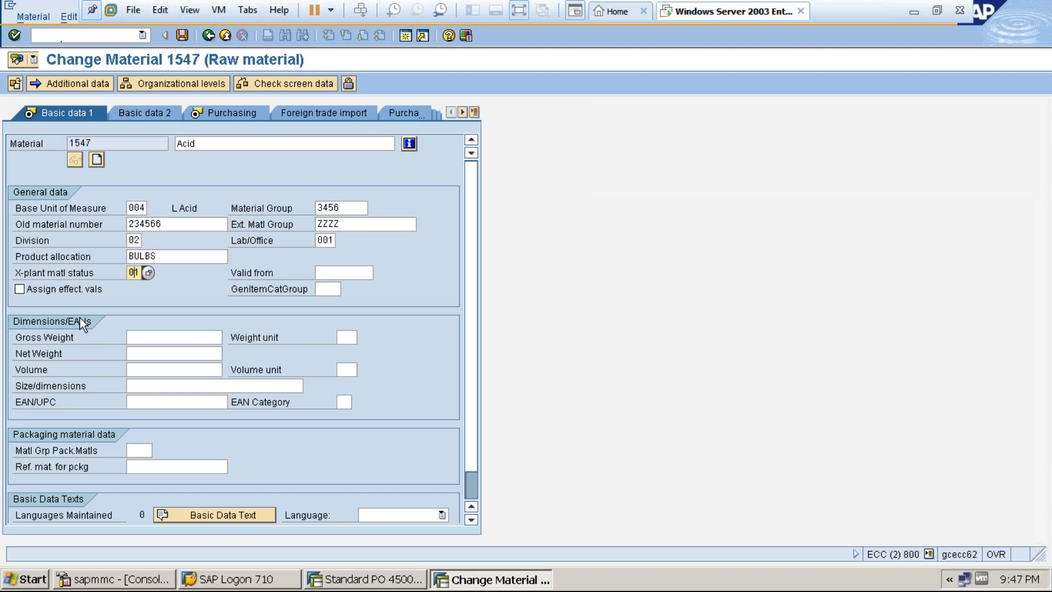
Enter a gross weight of 10 and a net weight of 8 with KG as the weight unit
{"action": "left_click", "coordinate": [154, 337]}
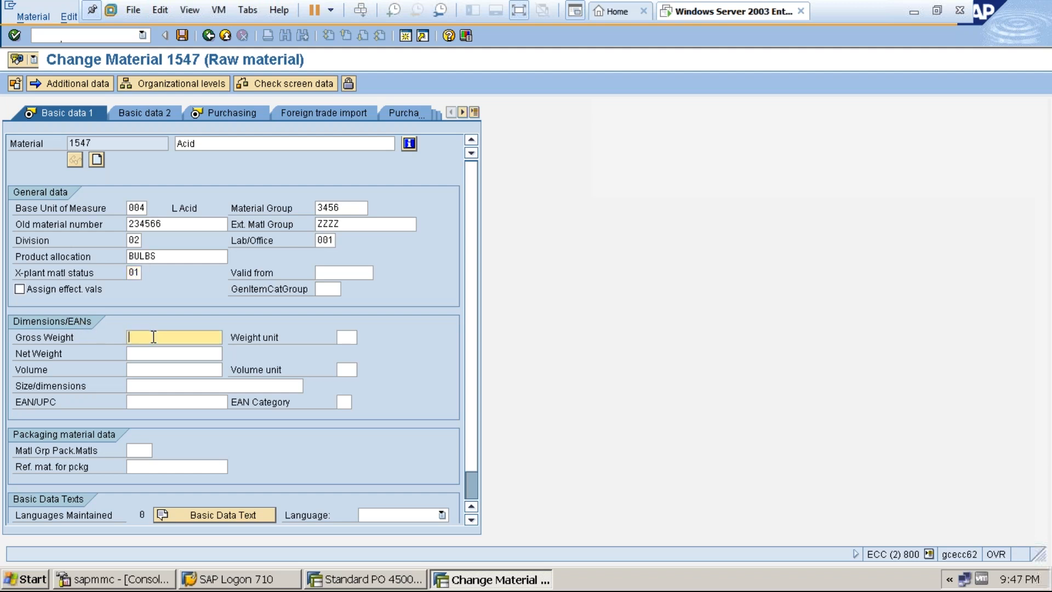
{"action": "left_click", "coordinate": [220, 143]}
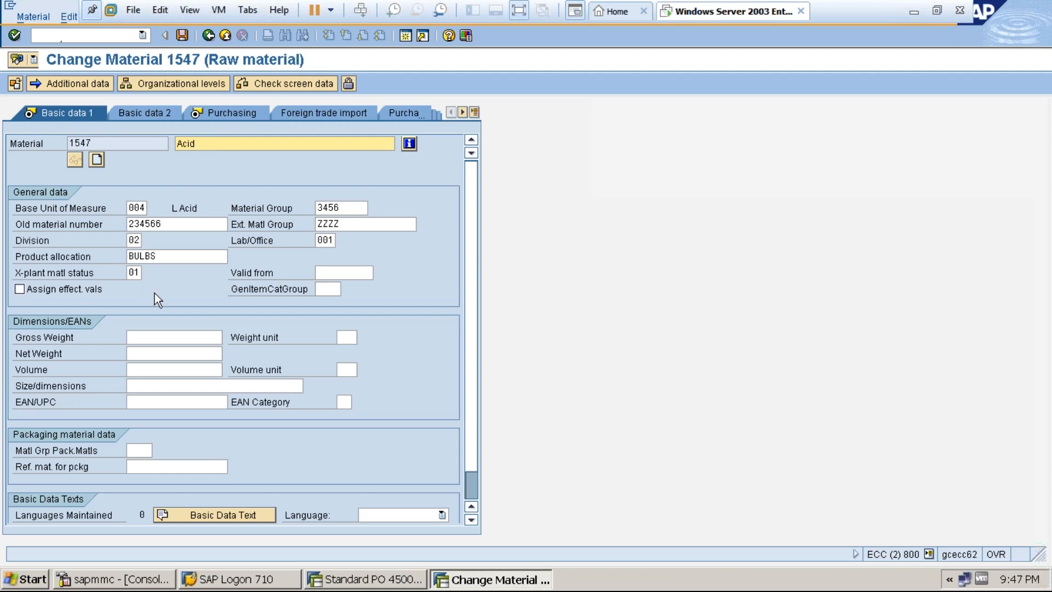
{"action": "left_click", "coordinate": [159, 335]}
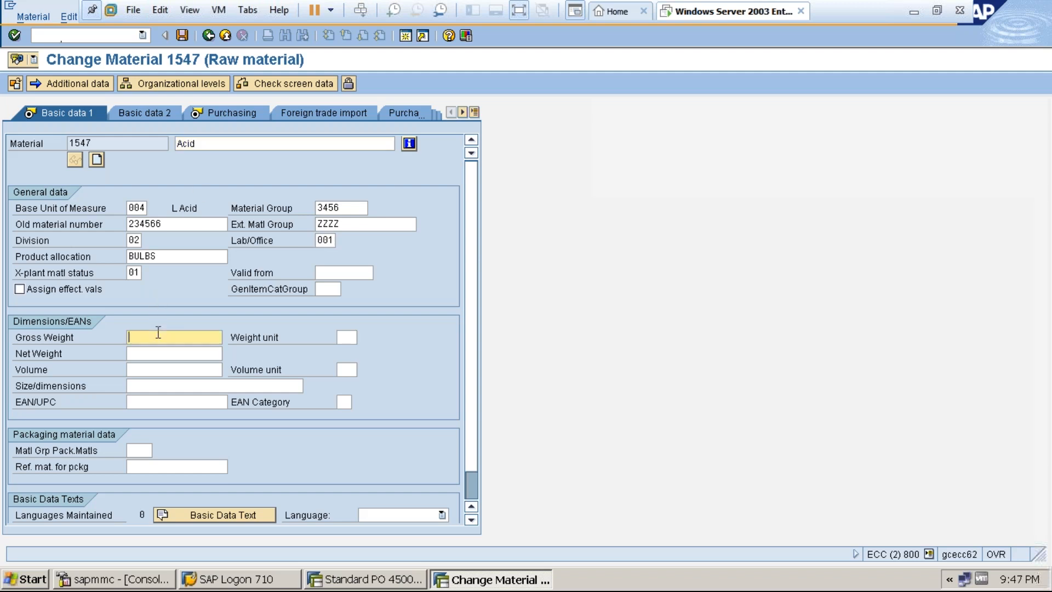
{"action": "type", "text": "1"}
{"action": "key", "text": "BackSpace"}
{"action": "type", "text": "10"}
{"action": "left_click", "coordinate": [345, 339]}
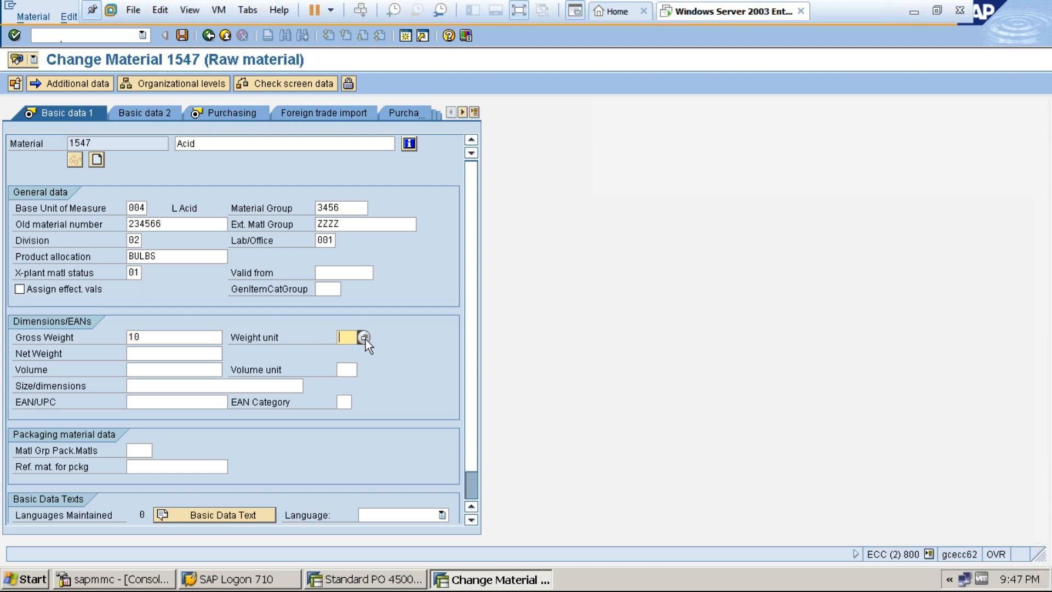
{"action": "left_click", "coordinate": [364, 338]}
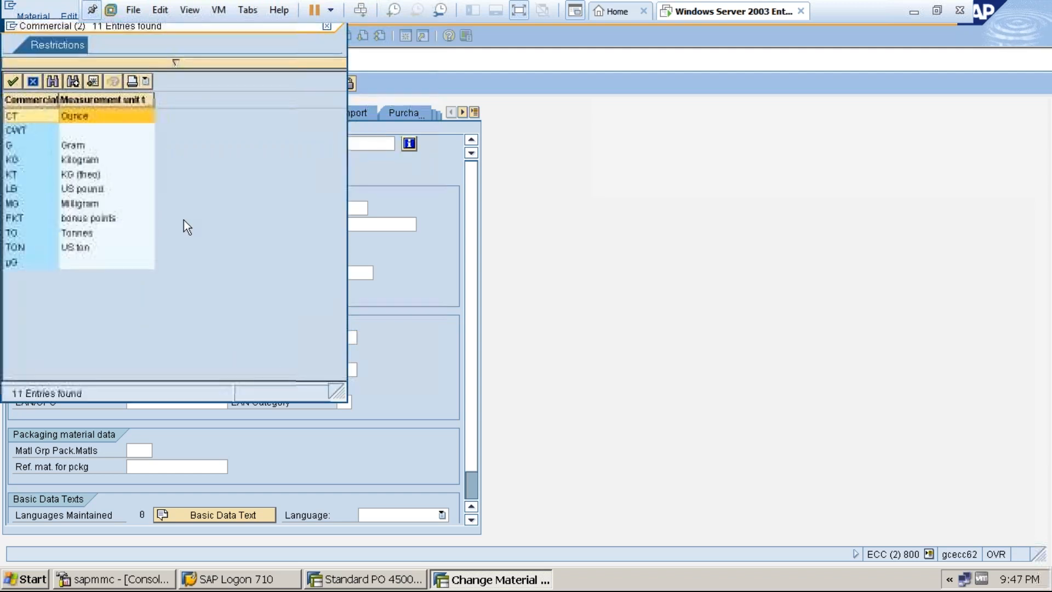
{"action": "double_click", "coordinate": [94, 162]}
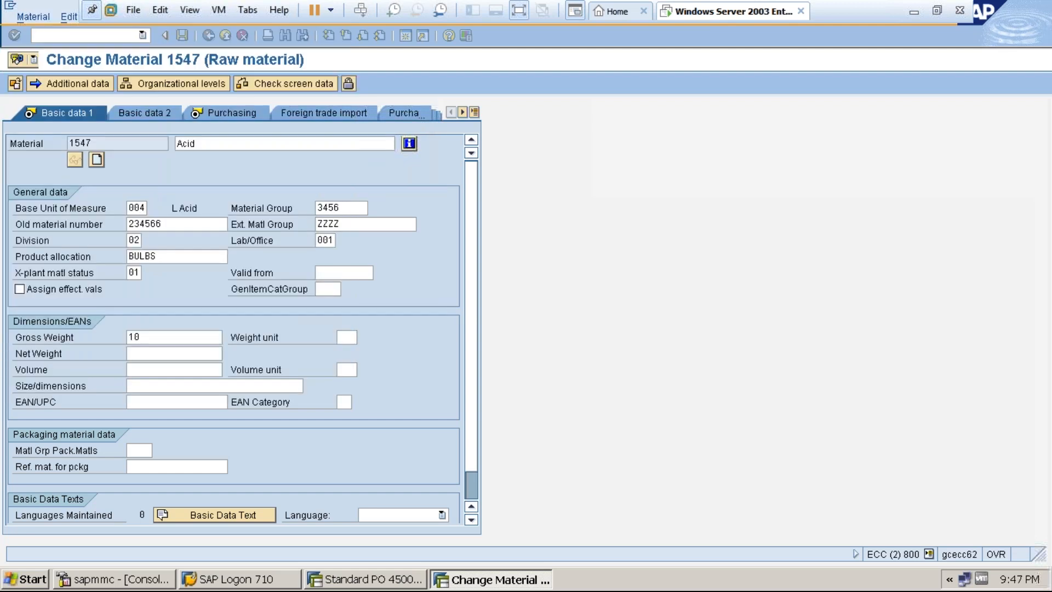
{"action": "left_click", "coordinate": [162, 354]}
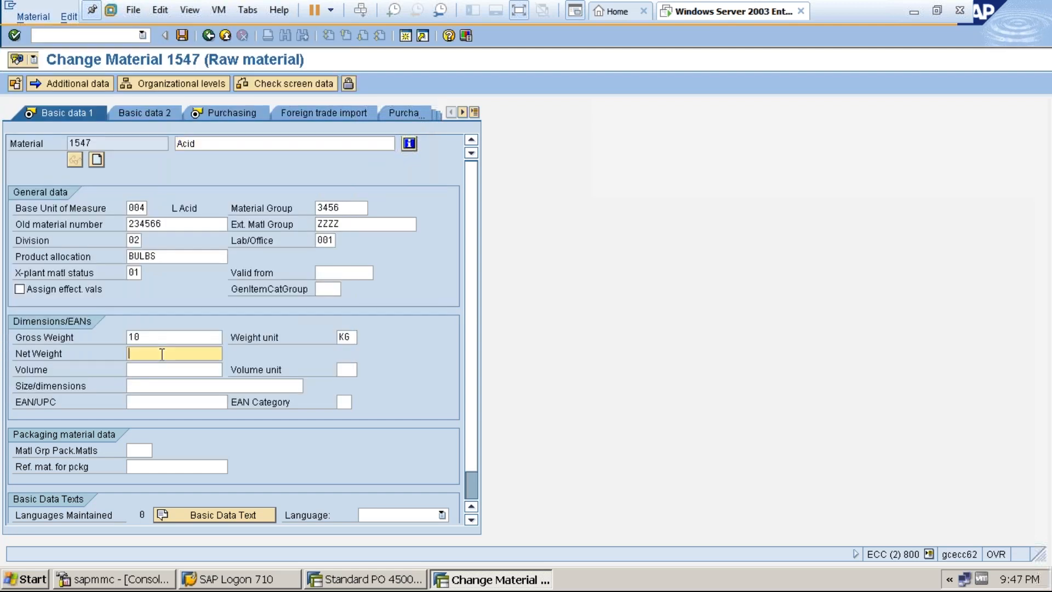
{"action": "type", "text": "8"}
Set the material's size/dimensions to 10x4 in the Dimensions/EANs section
{"action": "left_click", "coordinate": [167, 385]}
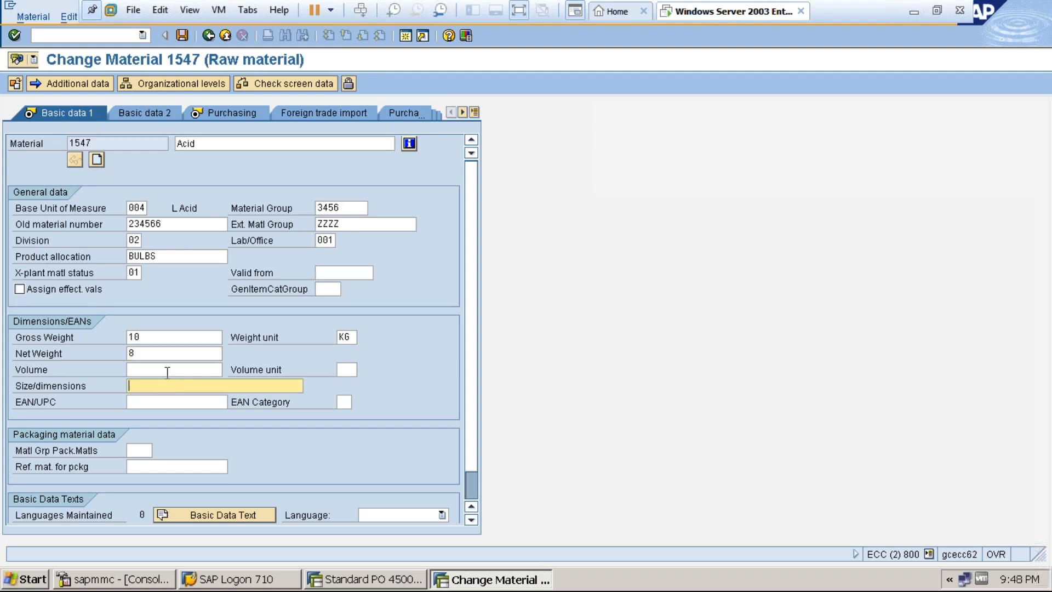
{"action": "left_click", "coordinate": [204, 143]}
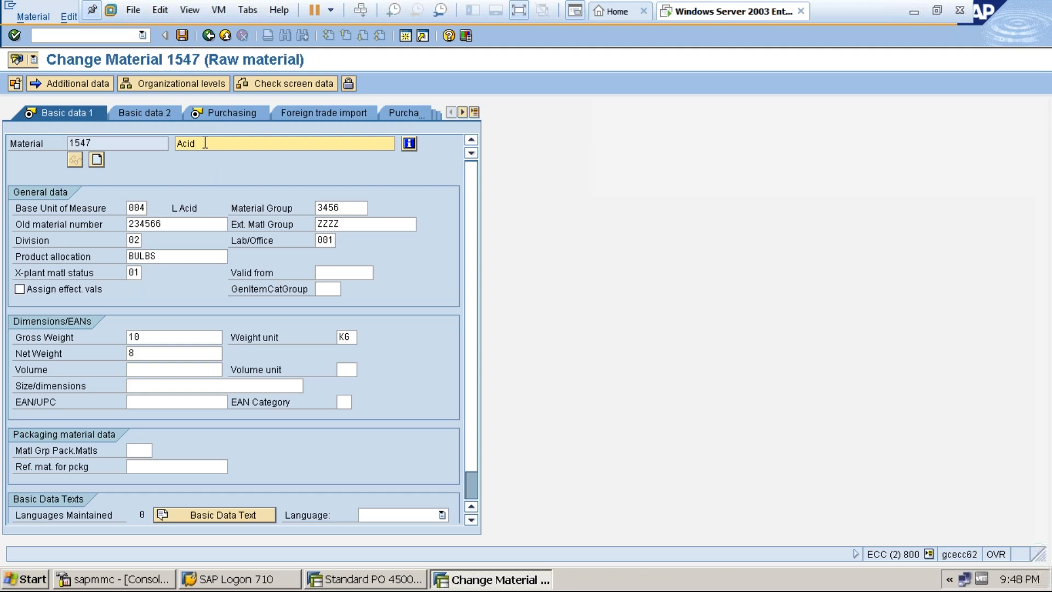
{"action": "left_click", "coordinate": [158, 386]}
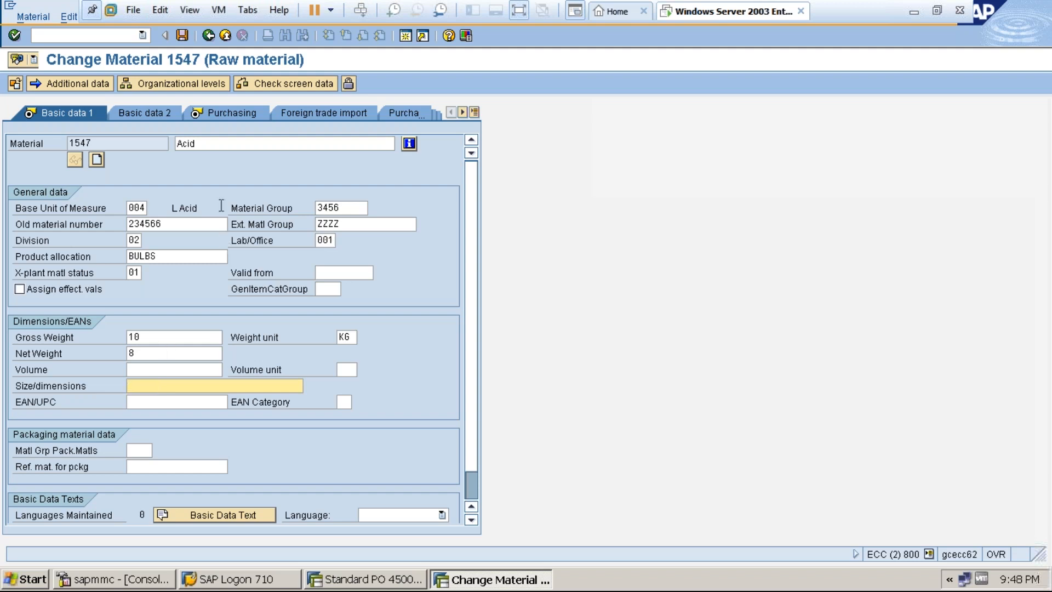
{"action": "left_click", "coordinate": [223, 143]}
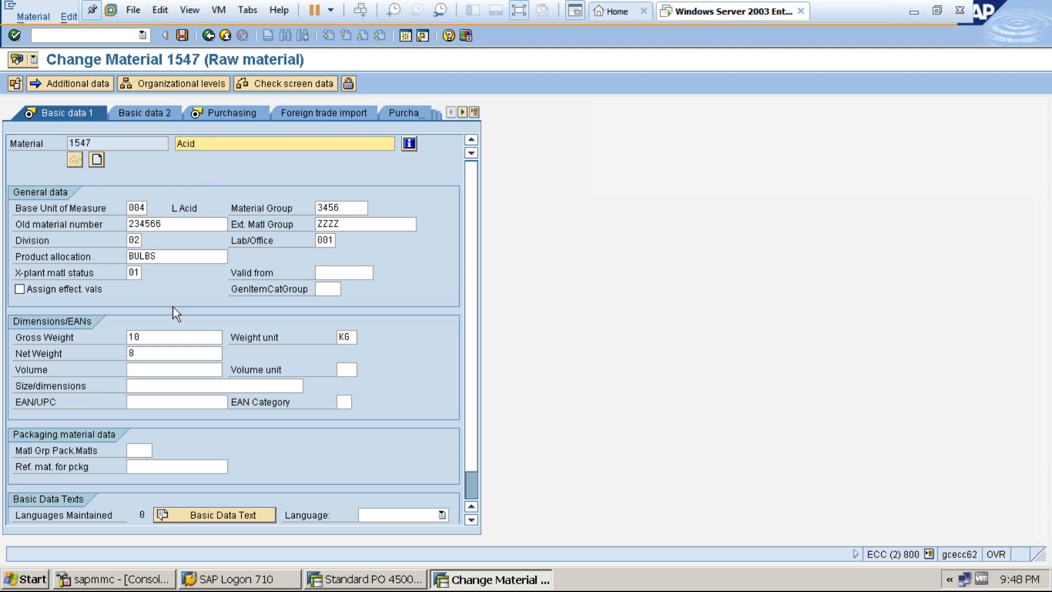
{"action": "left_click", "coordinate": [143, 387]}
{"action": "type", "text": "10"}
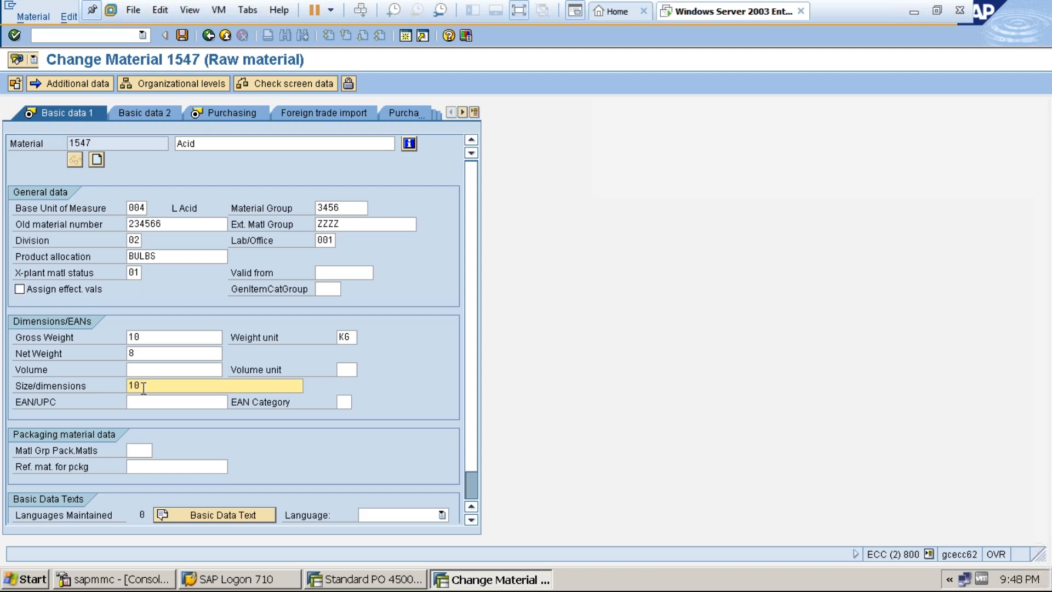
{"action": "type", "text": "x4"}
{"action": "key", "text": "BackSpace"}
{"action": "key", "text": "BackSpace"}
{"action": "type", "text": "x4"}
{"action": "left_click", "coordinate": [197, 402]}
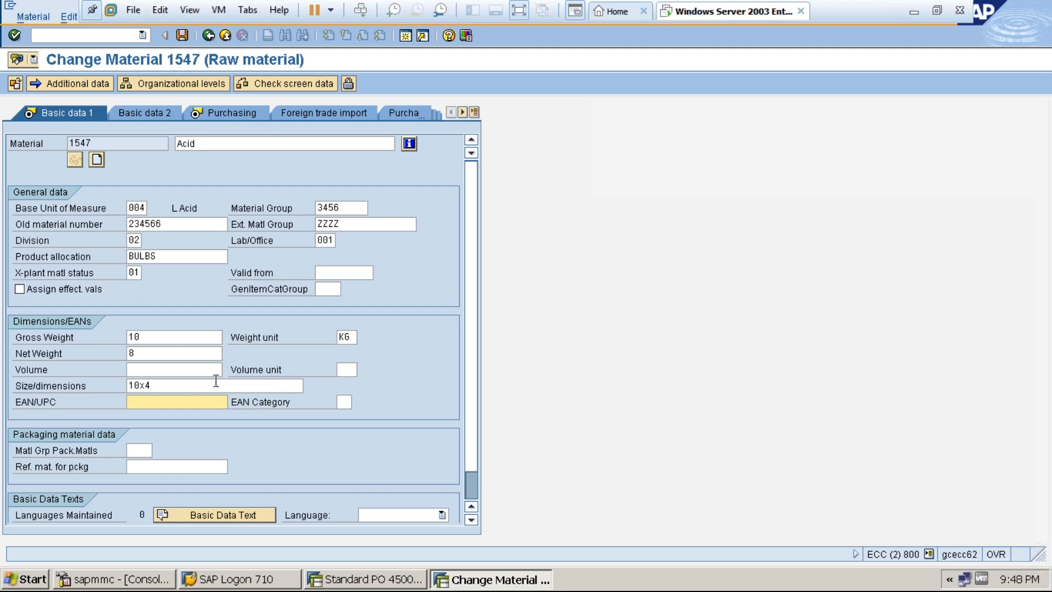
{"action": "left_click", "coordinate": [178, 388]}
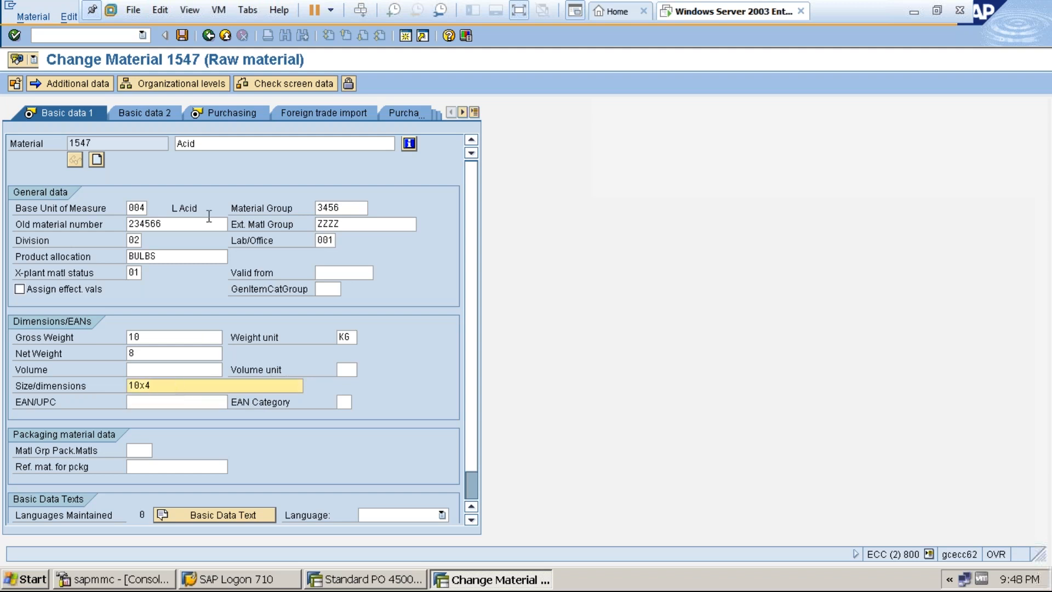
{"action": "left_click", "coordinate": [216, 142]}
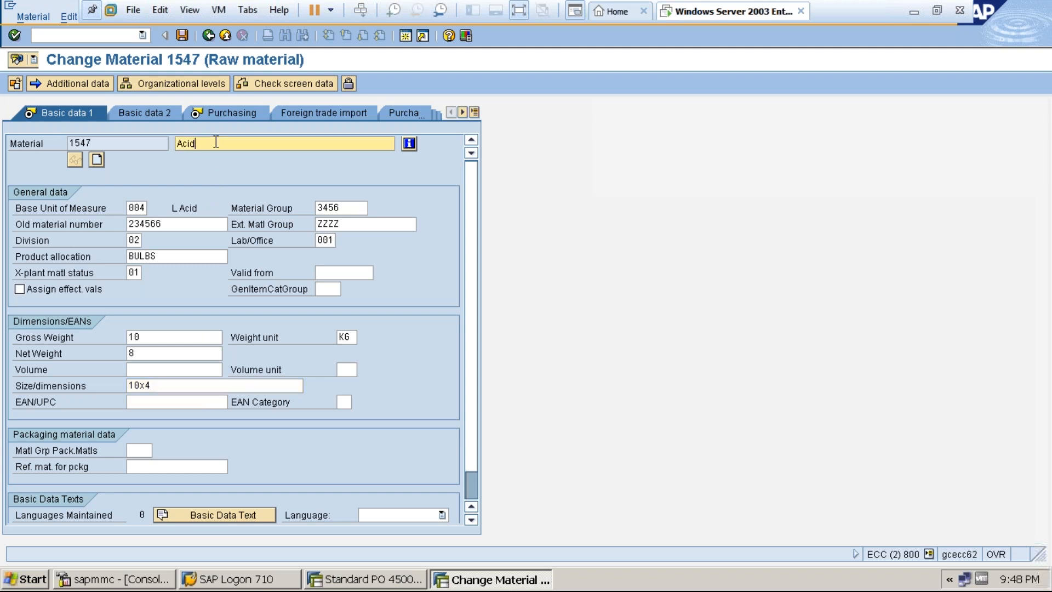
Assign EAN category HE (Manufacturer EAN) to the material, leaving the EAN/UPC code empty
{"action": "left_click", "coordinate": [148, 402]}
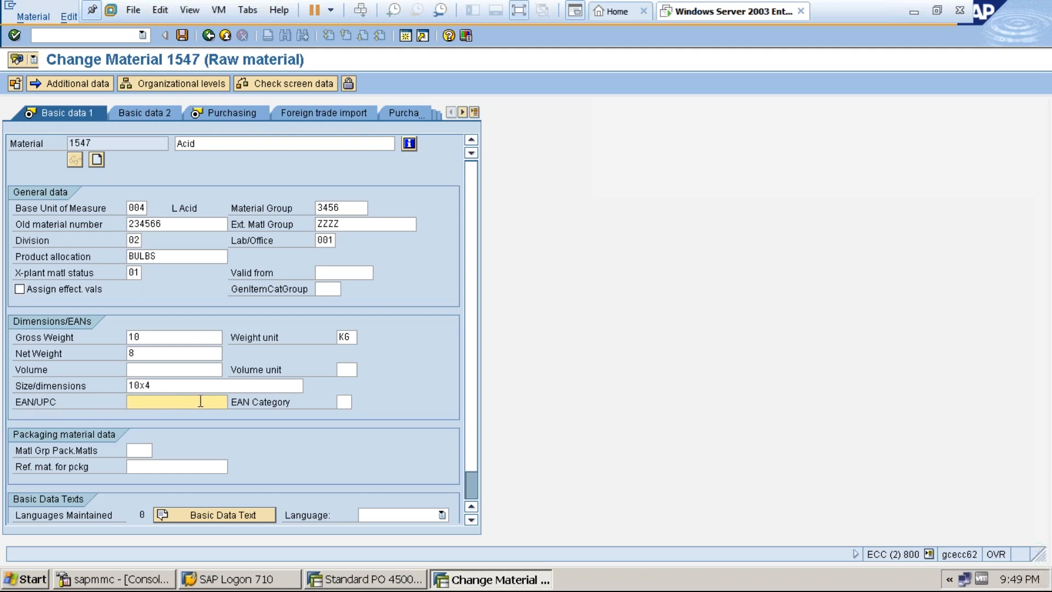
{"action": "left_click", "coordinate": [341, 403]}
{"action": "left_click", "coordinate": [358, 402]}
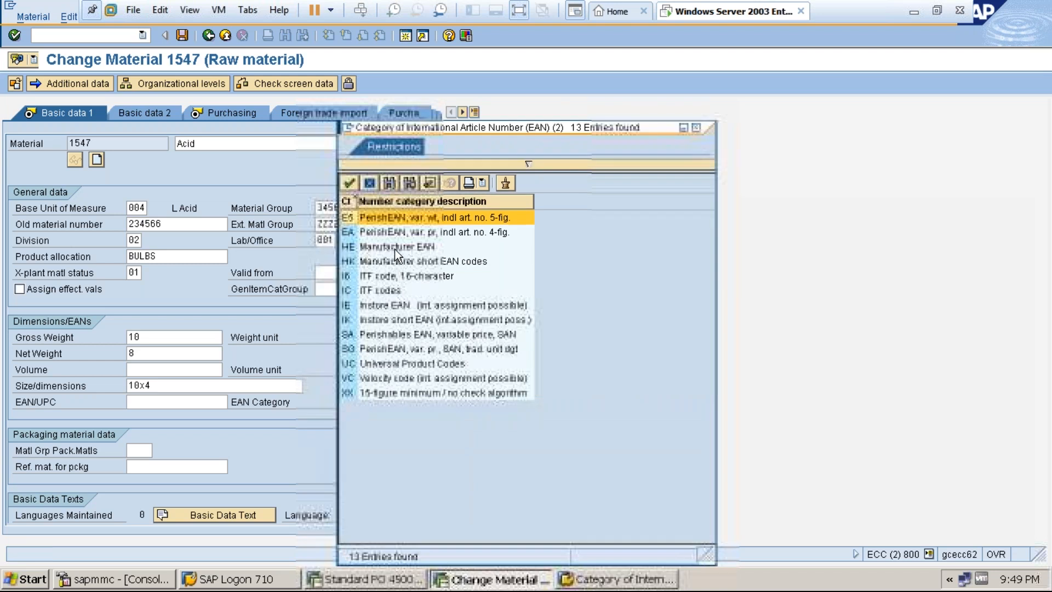
{"action": "double_click", "coordinate": [395, 247]}
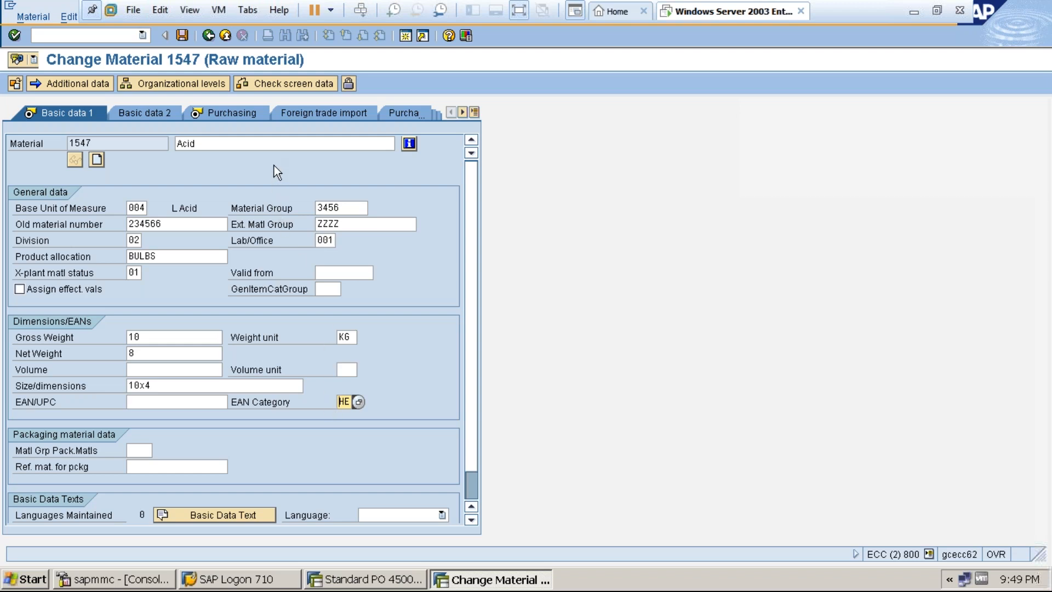
{"action": "left_click", "coordinate": [275, 143]}
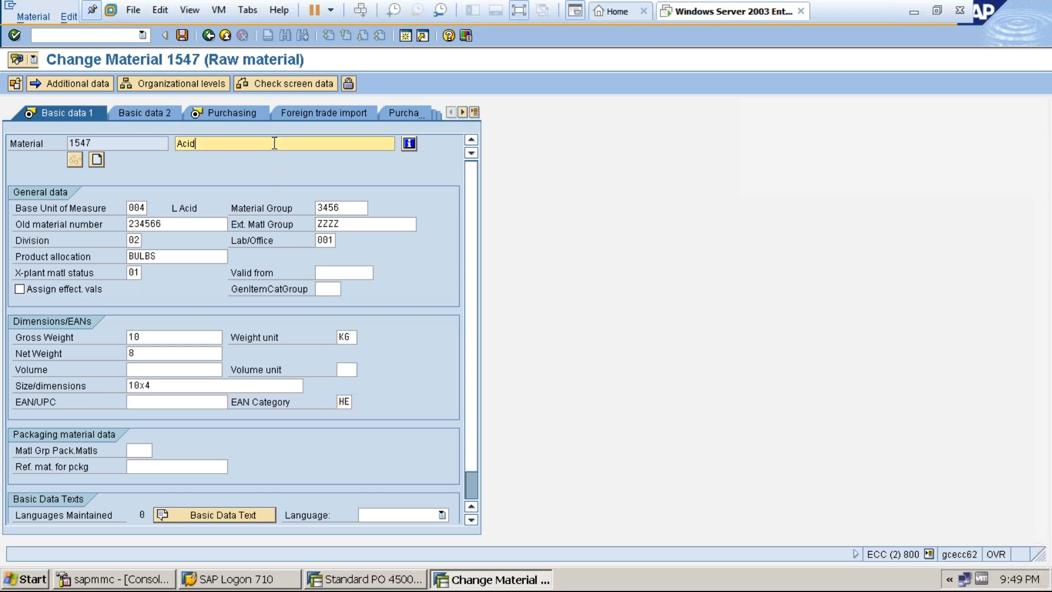
{"action": "left_click", "coordinate": [341, 402]}
{"action": "left_click", "coordinate": [212, 399]}
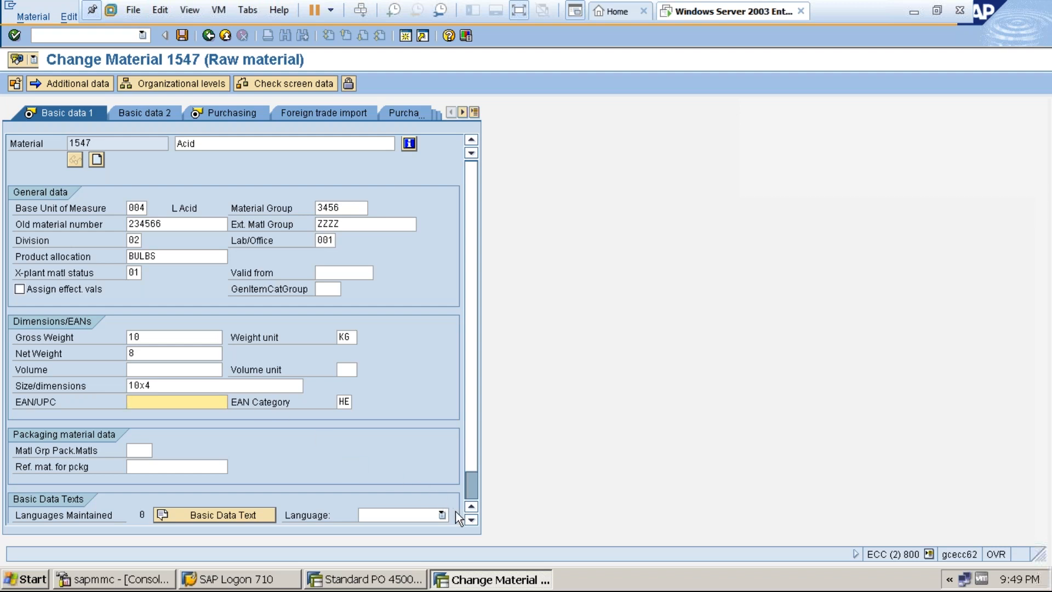
Set the material group for packaging materials to S010 (Ship)
{"action": "left_click", "coordinate": [472, 521]}
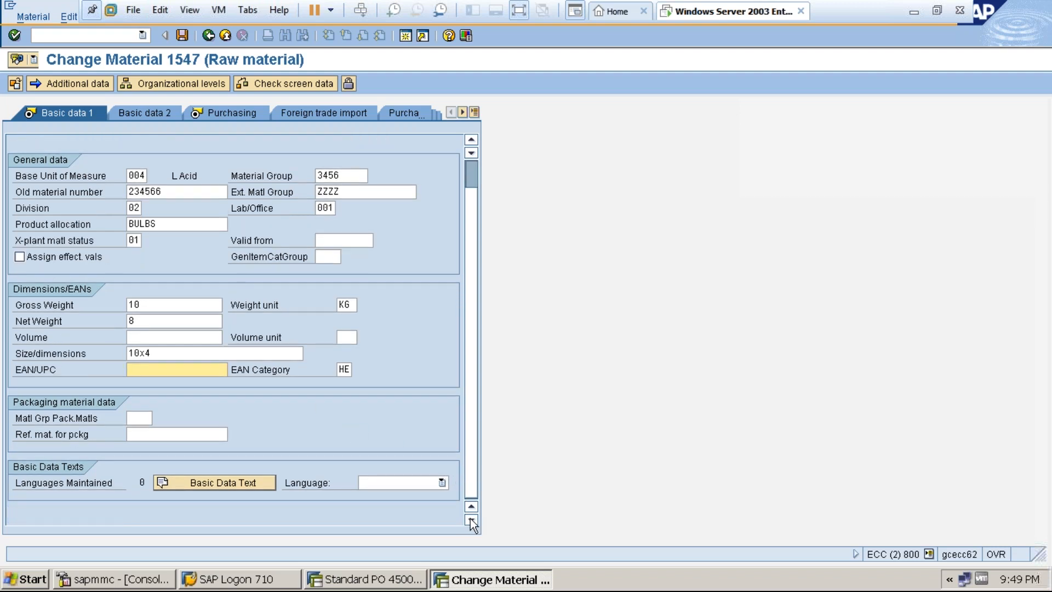
{"action": "left_click", "coordinate": [146, 418]}
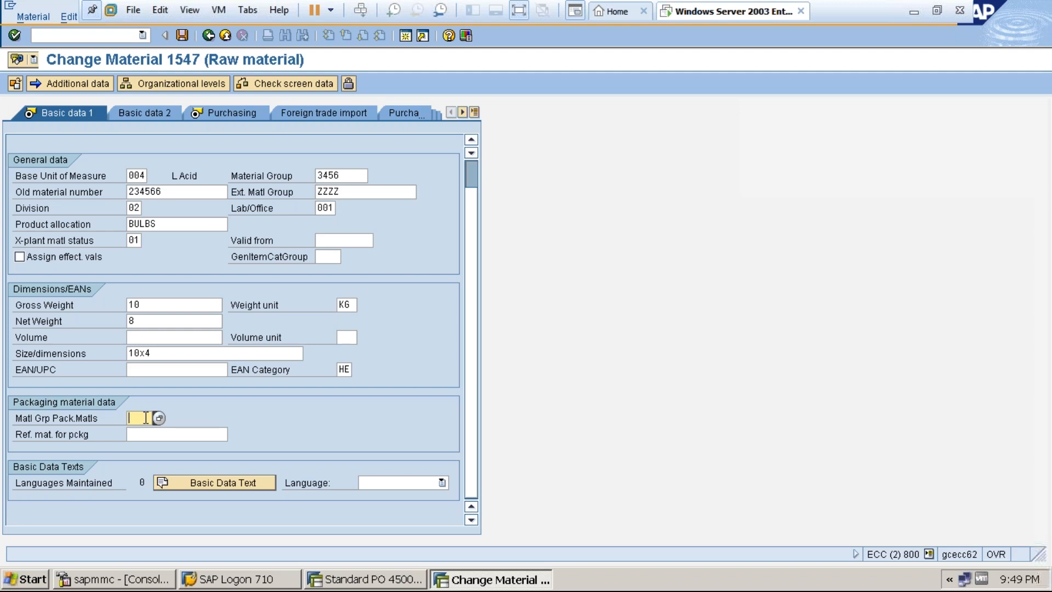
{"action": "left_click", "coordinate": [158, 418]}
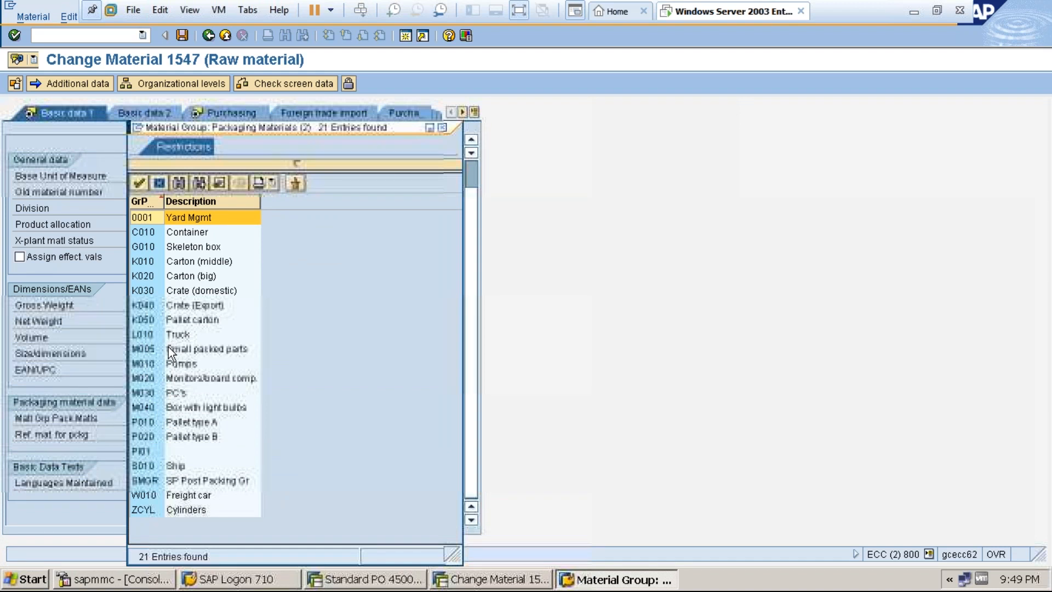
{"action": "double_click", "coordinate": [174, 465]}
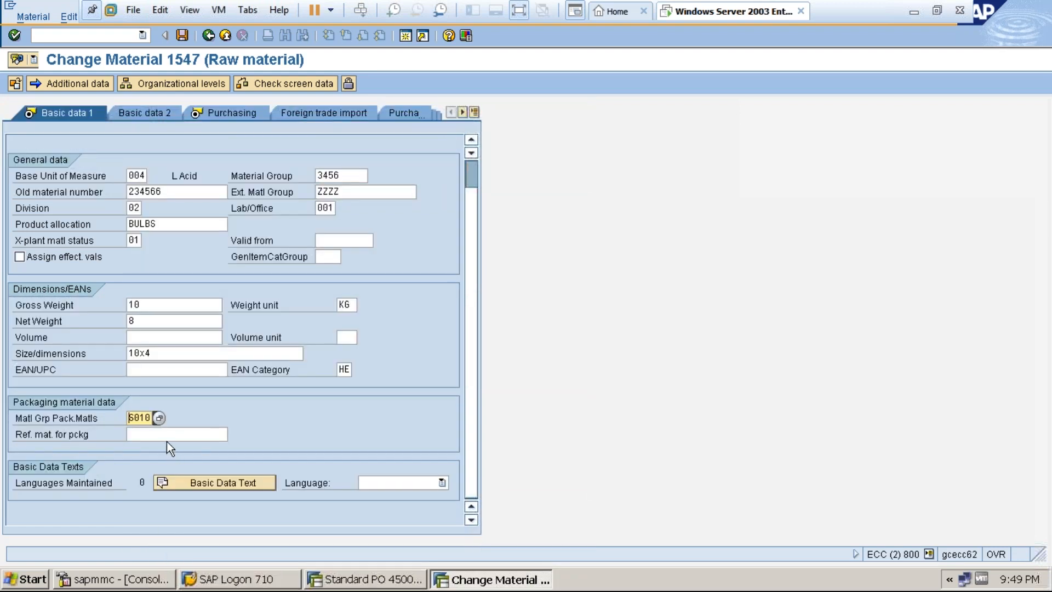
Search the reference materials of type FRIP and choose FAUNA MARGARINE (R100001) as the reference material for packaging
{"action": "left_click", "coordinate": [221, 433]}
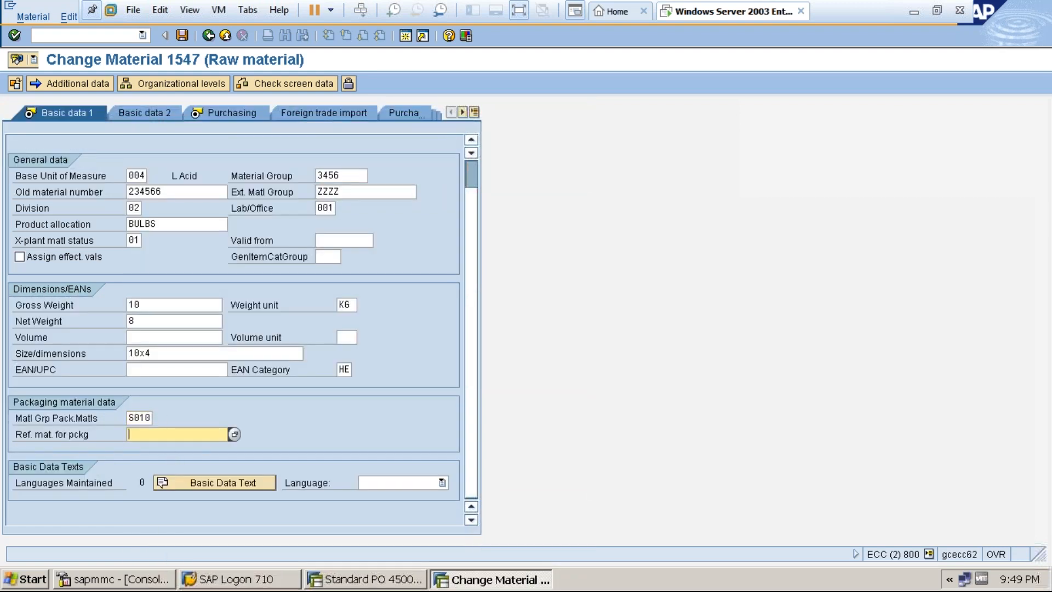
{"action": "left_click", "coordinate": [234, 434]}
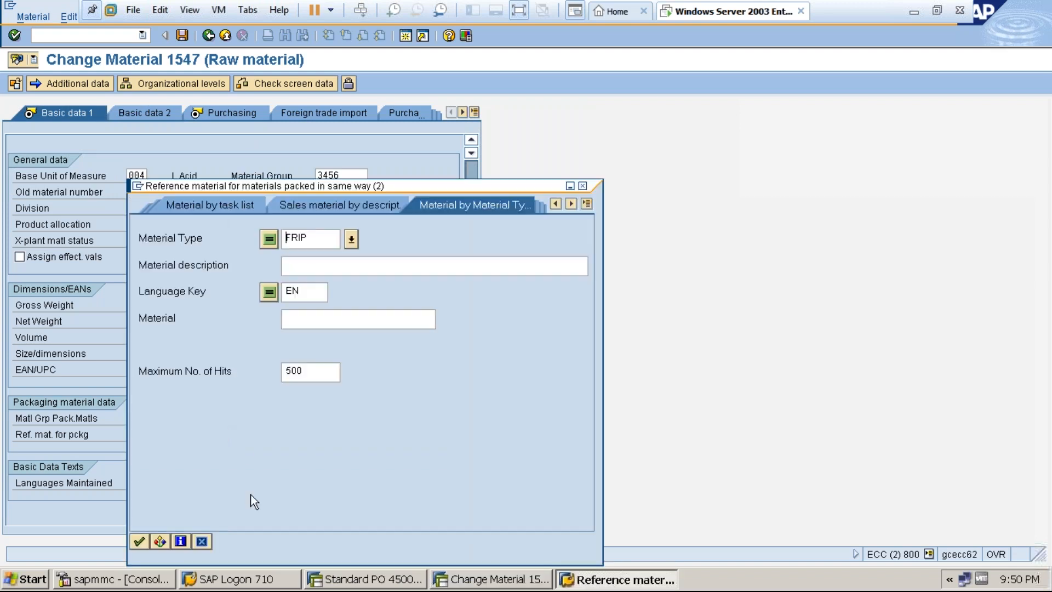
{"action": "left_click", "coordinate": [139, 542]}
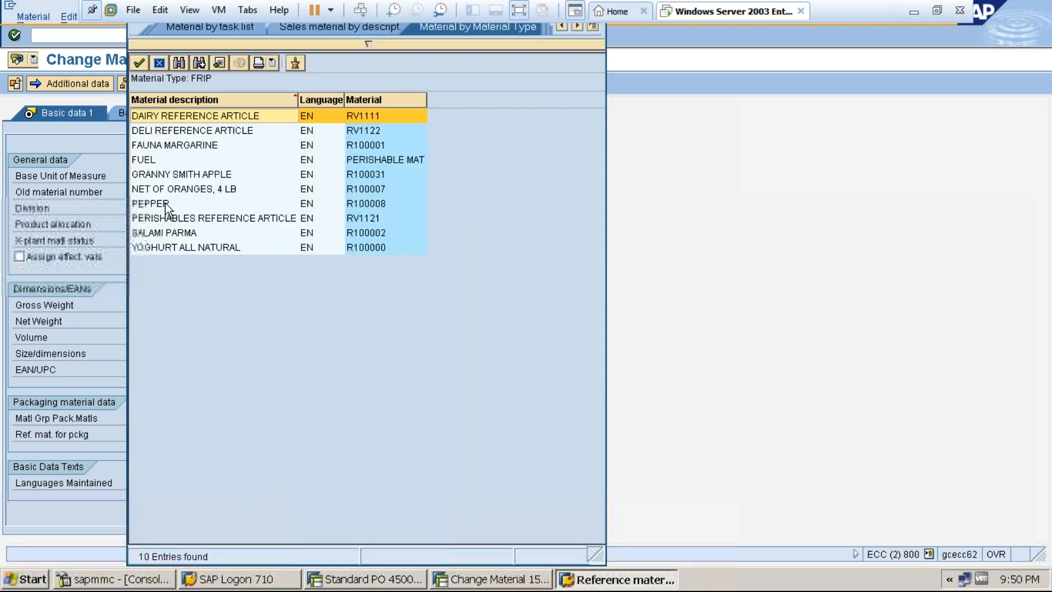
{"action": "double_click", "coordinate": [159, 145]}
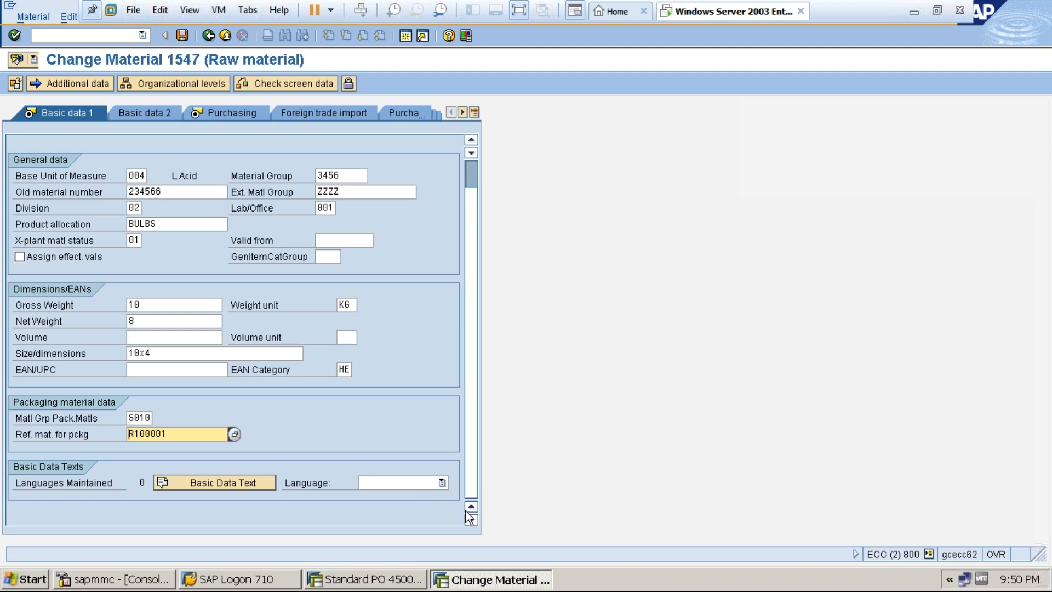
Check which languages are offered for the basic data text
{"action": "left_click", "coordinate": [445, 481]}
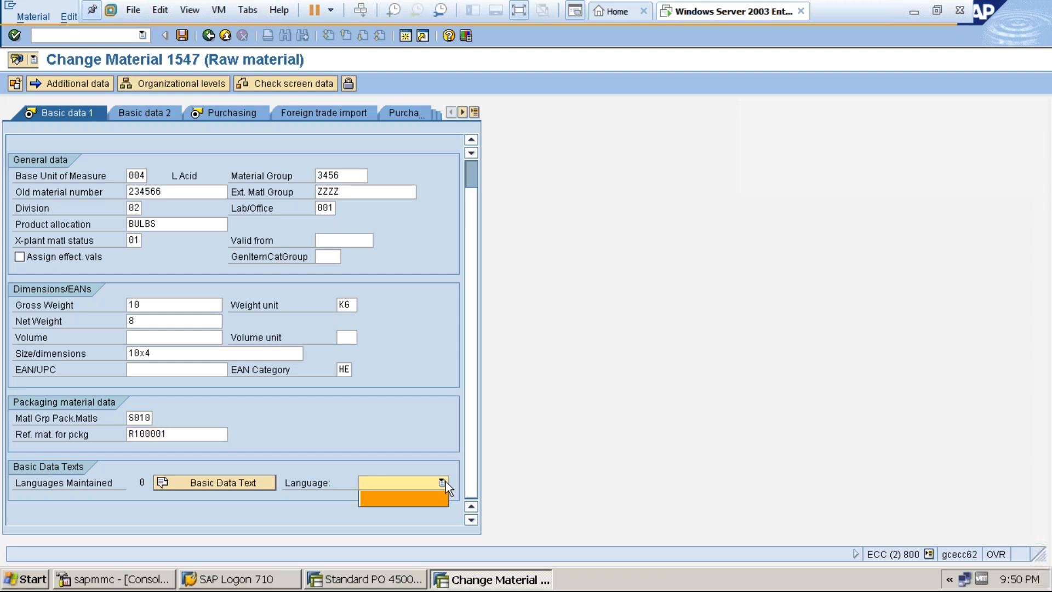
{"action": "left_click", "coordinate": [435, 483]}
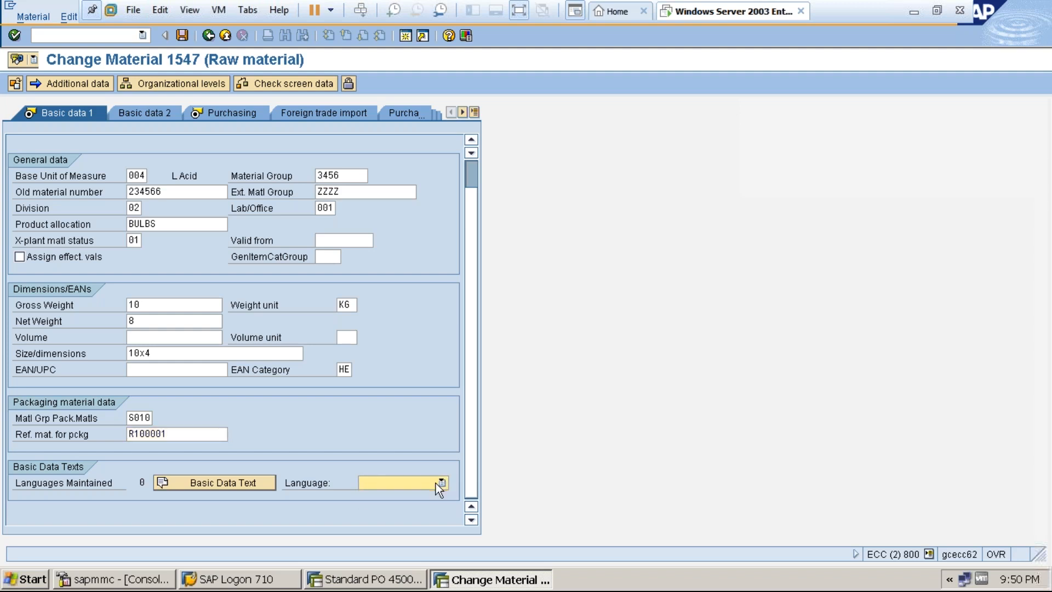
{"action": "left_click", "coordinate": [436, 483]}
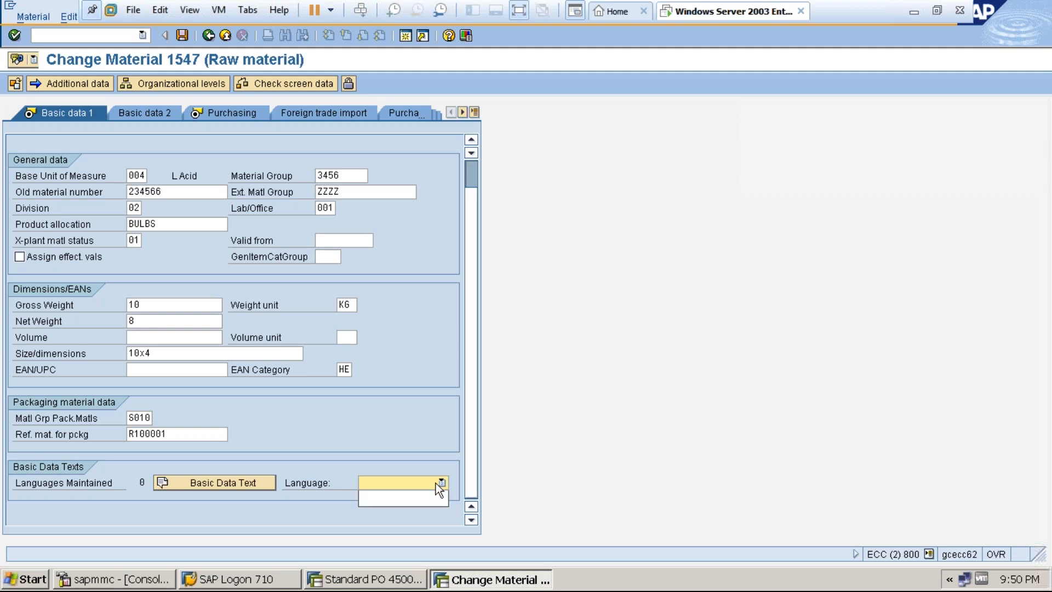
{"action": "left_click", "coordinate": [436, 482]}
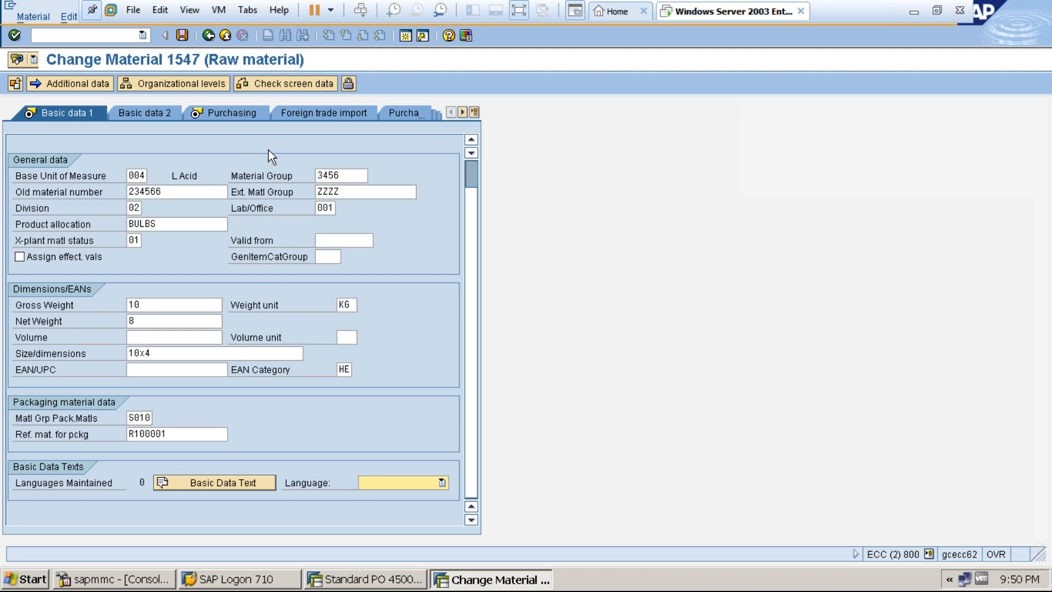
Clear the EAN category in Basic data 1 and continue to the material's Purchasing view
{"action": "key", "text": "Return"}
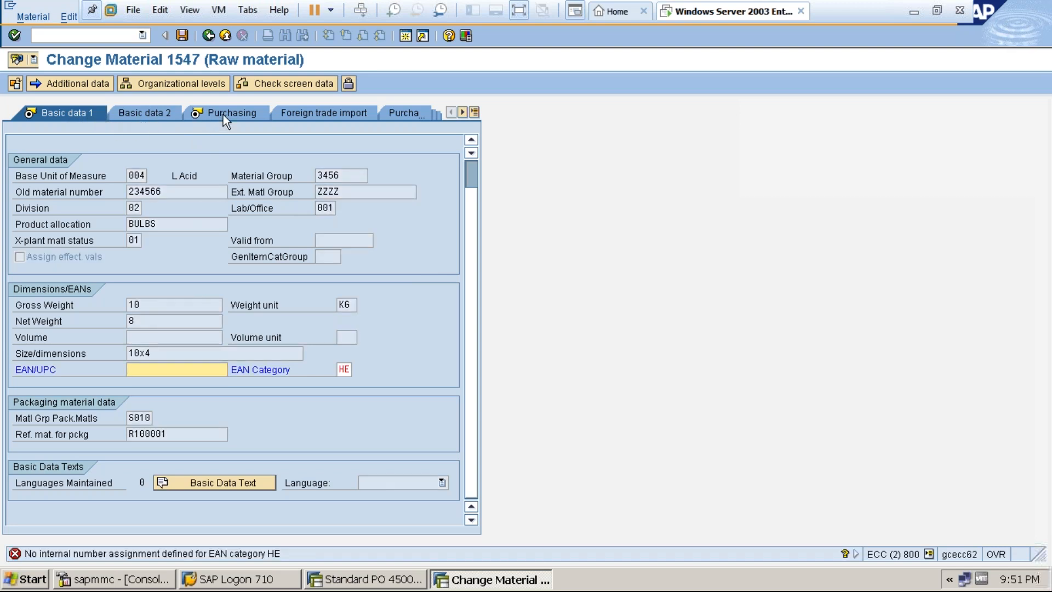
{"action": "left_click", "coordinate": [340, 369]}
{"action": "key", "text": "Delete"}
{"action": "key", "text": "Delete"}
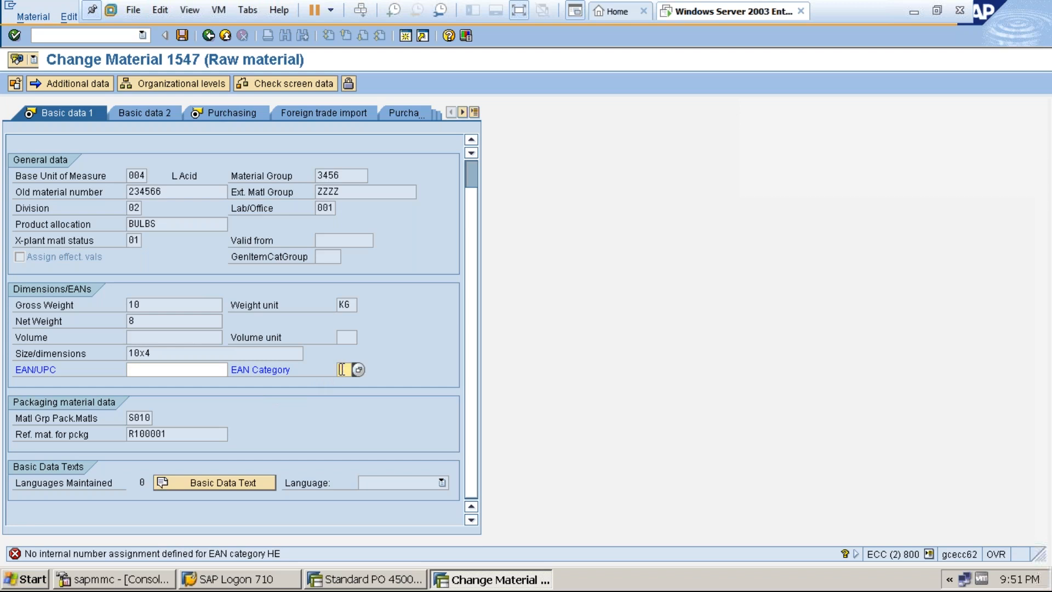
{"action": "key", "text": "Return"}
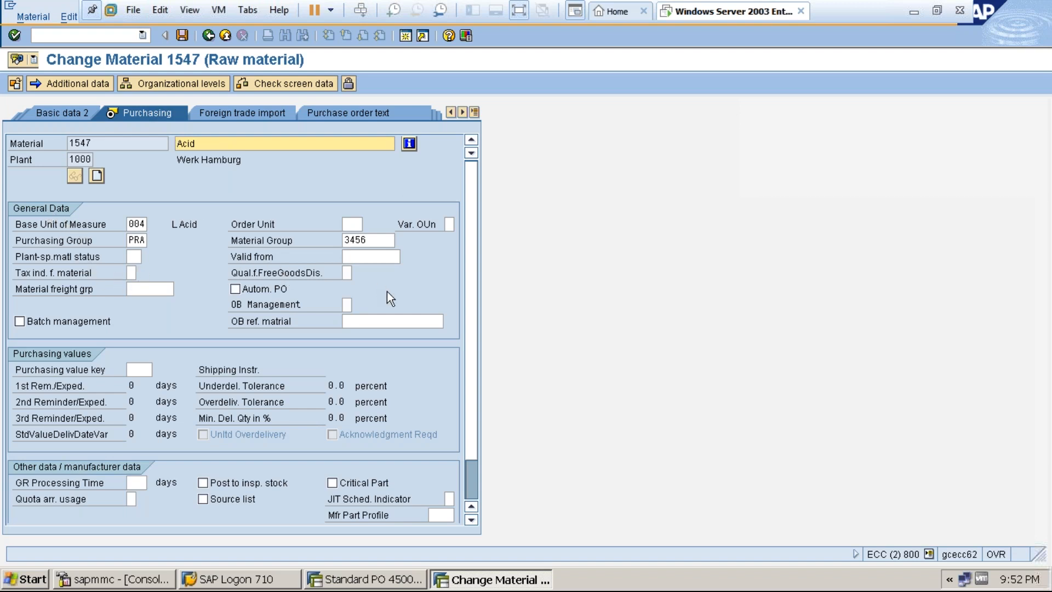
Examine the purchasing group, plant-specific material status, tax indicator and material group fields in the Purchasing view for plant 1000
{"action": "left_click", "coordinate": [142, 240]}
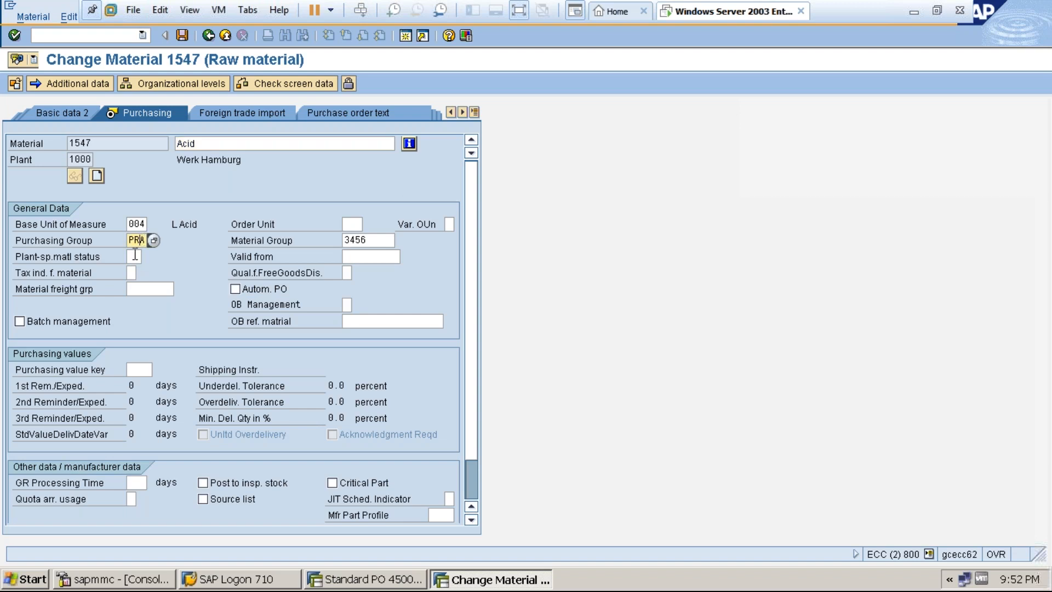
{"action": "left_click", "coordinate": [134, 256]}
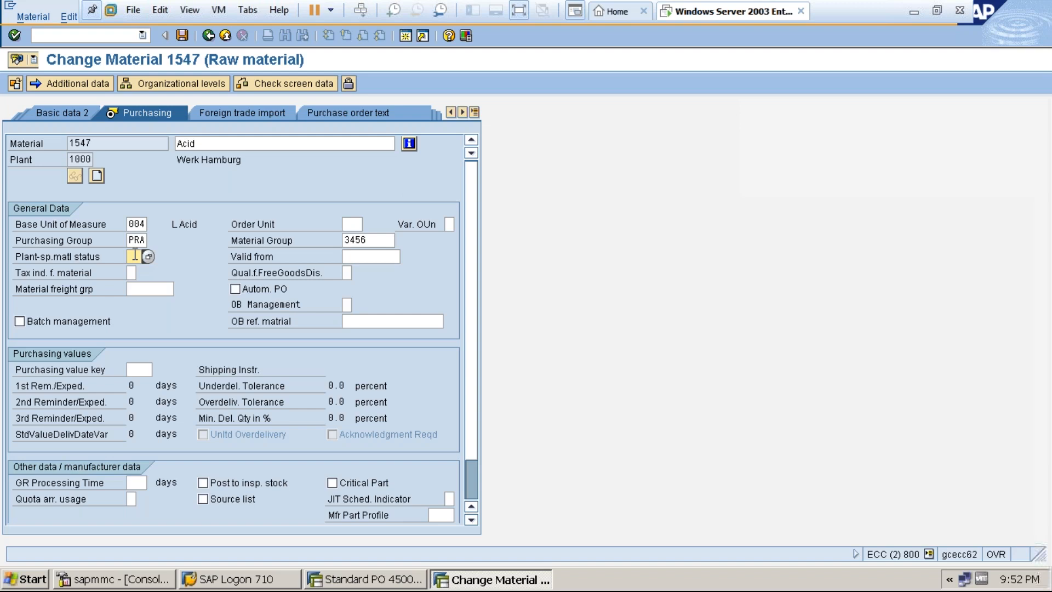
{"action": "left_click", "coordinate": [132, 273]}
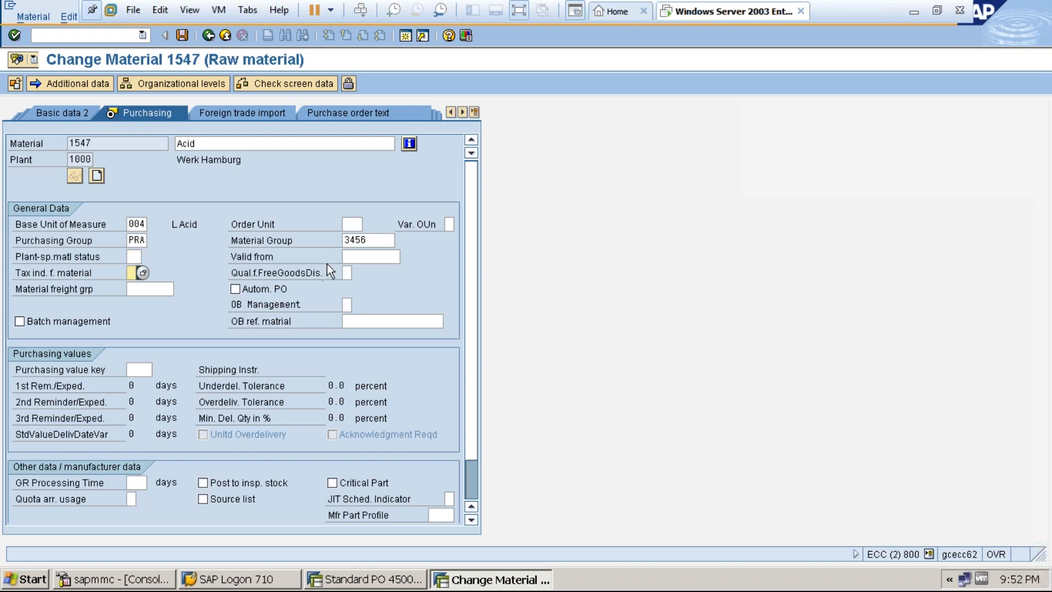
{"action": "left_click", "coordinate": [376, 242]}
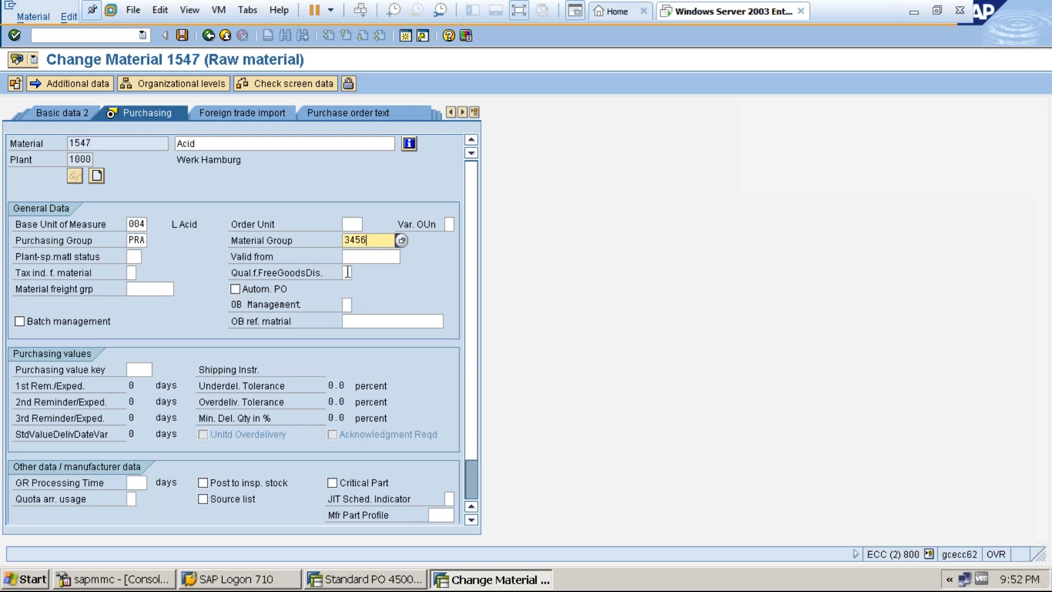
Check which discount-in-kind eligibility options are offered for the material, without choosing one
{"action": "left_click", "coordinate": [346, 272]}
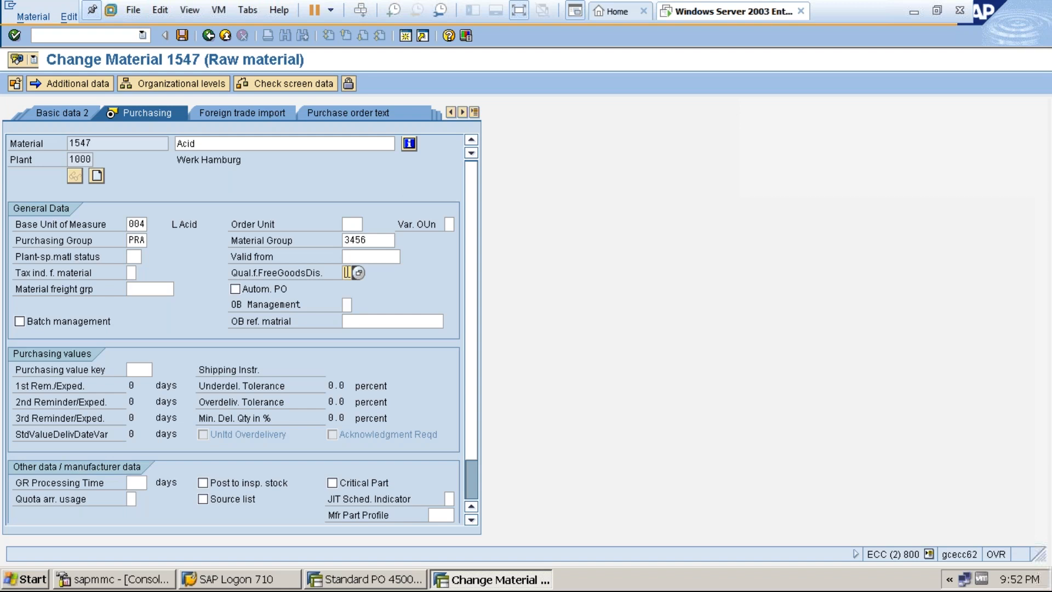
{"action": "left_click", "coordinate": [357, 273]}
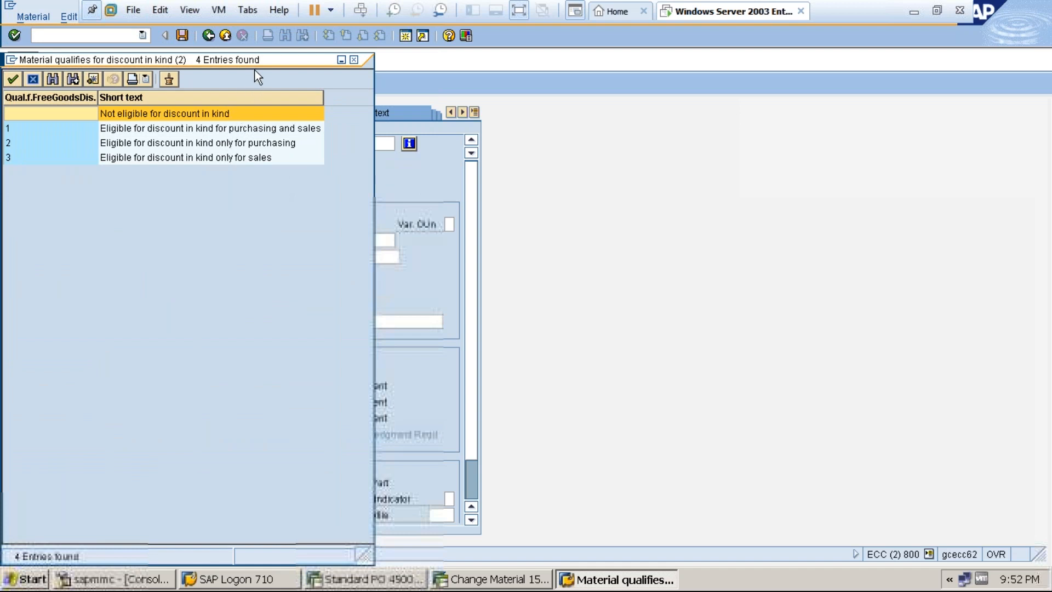
{"action": "left_click_drag", "start_coordinate": [261, 59], "coordinate": [321, 74]}
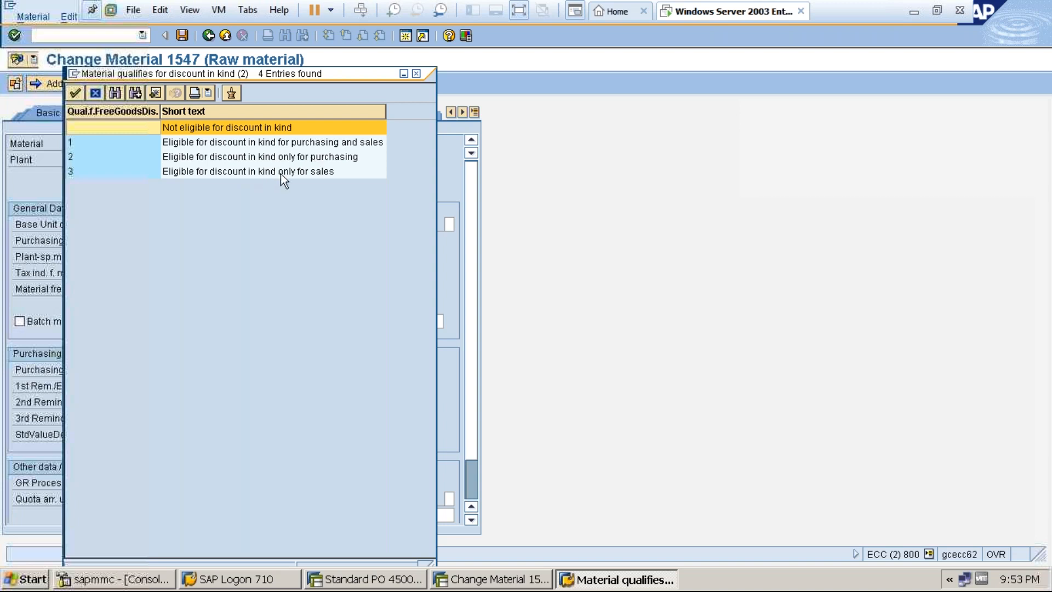
{"action": "left_click", "coordinate": [416, 74]}
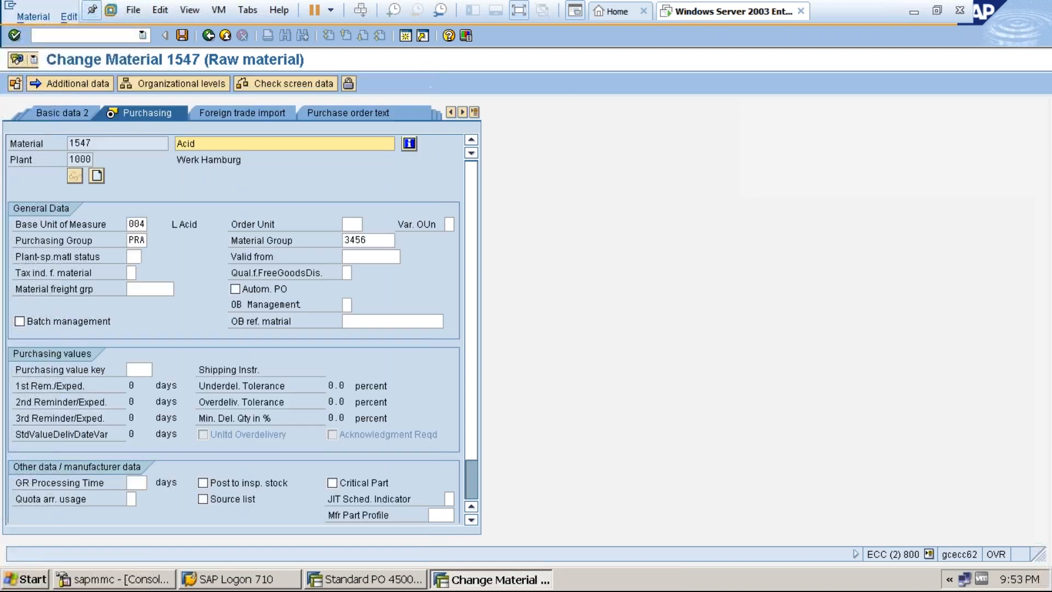
{"action": "left_click", "coordinate": [344, 272]}
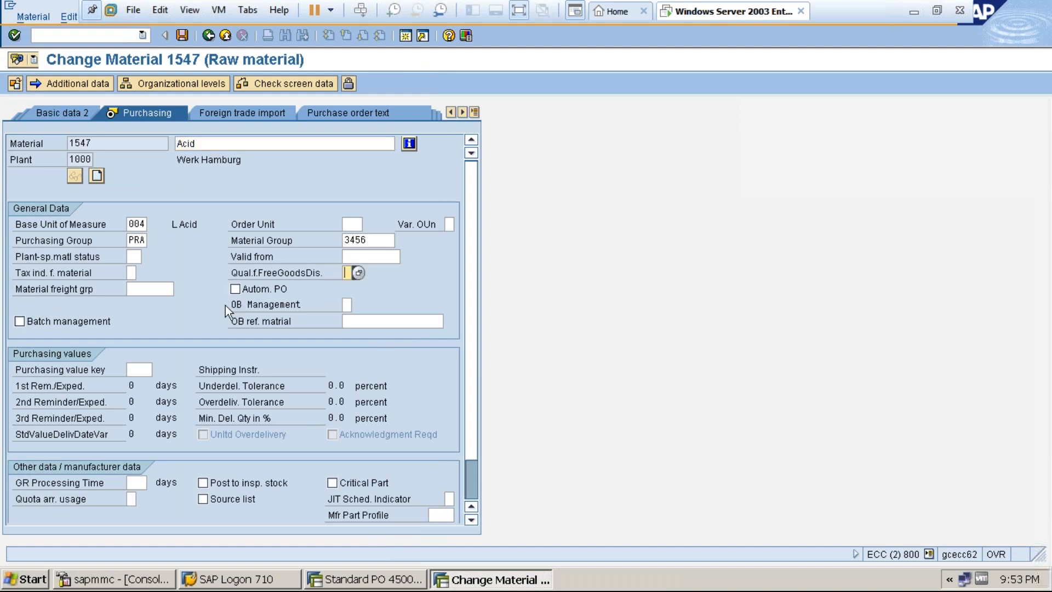
Change the material's purchasing group to 000 by choosing it from the possible entries
{"action": "left_click", "coordinate": [136, 239]}
{"action": "left_click", "coordinate": [136, 238]}
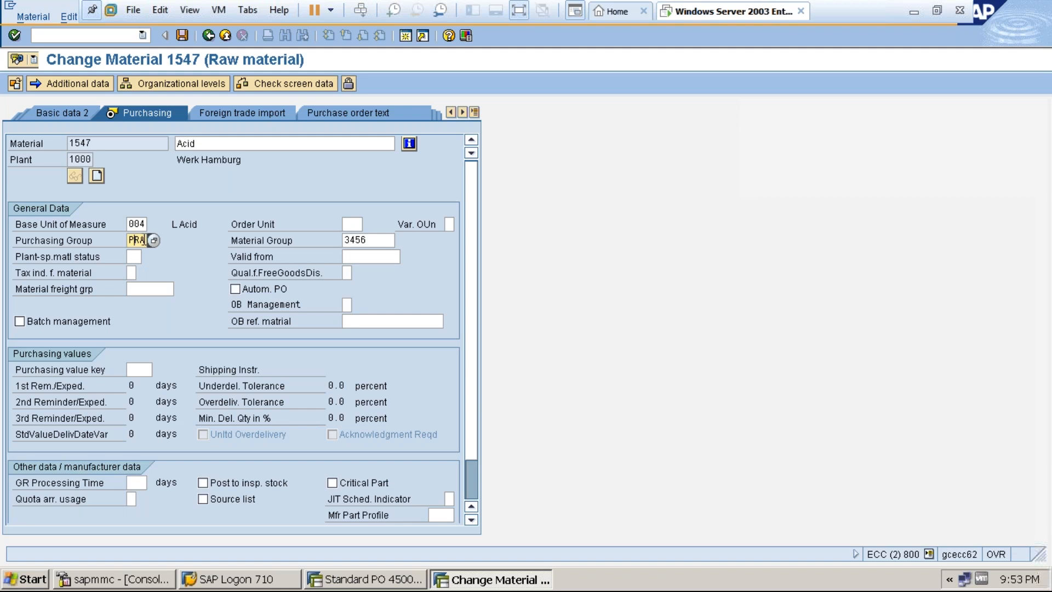
{"action": "left_click", "coordinate": [154, 240]}
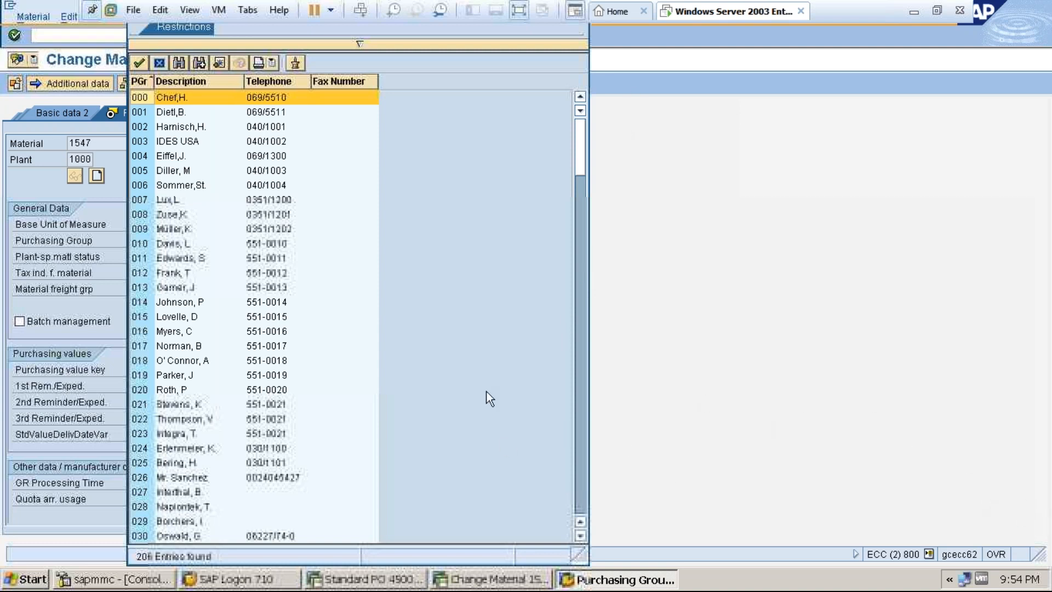
{"action": "left_click", "coordinate": [138, 64]}
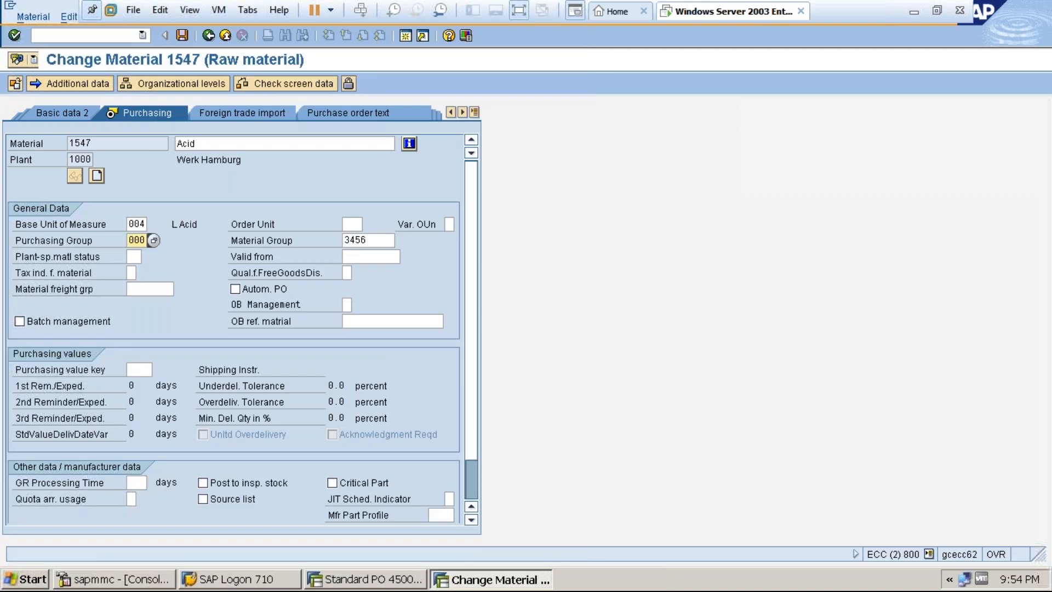
Set the plant-specific material status for plant 1000 to BP (Blocked for Purchasing) and save the material
{"action": "left_click", "coordinate": [133, 258]}
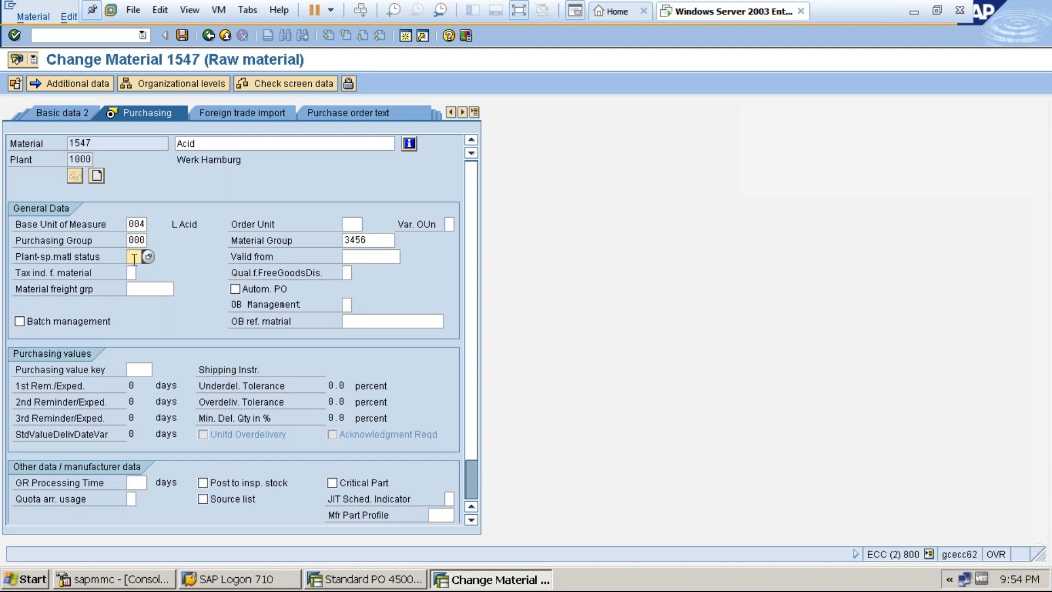
{"action": "left_click", "coordinate": [354, 257]}
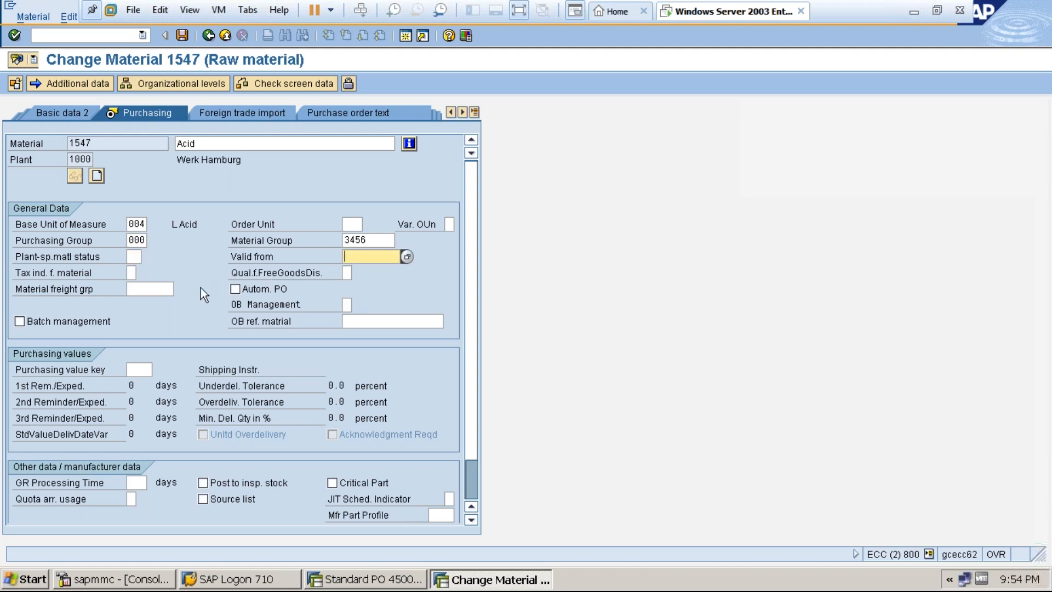
{"action": "left_click", "coordinate": [136, 256]}
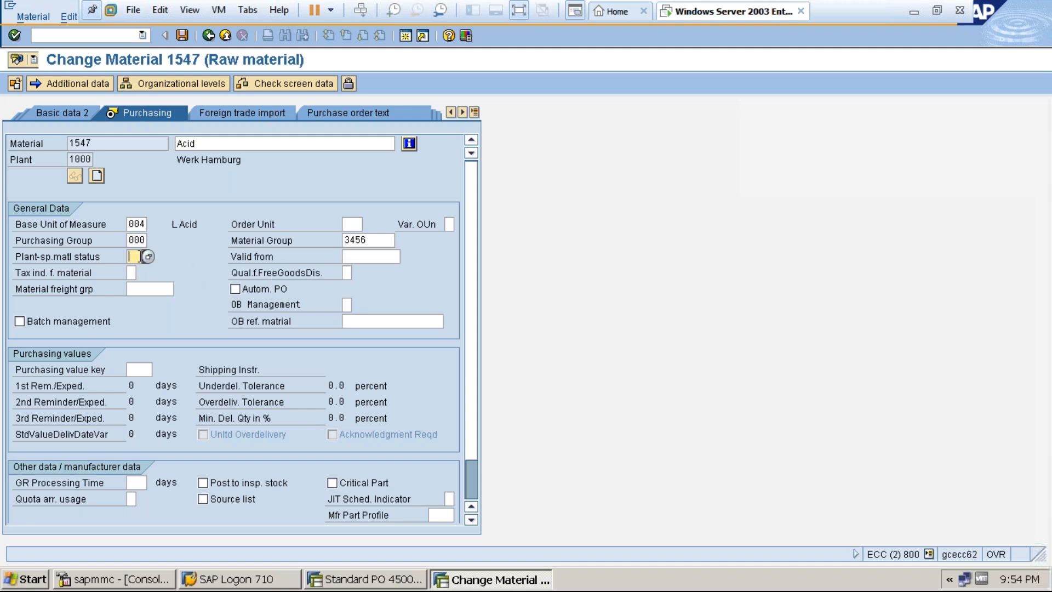
{"action": "left_click", "coordinate": [148, 257]}
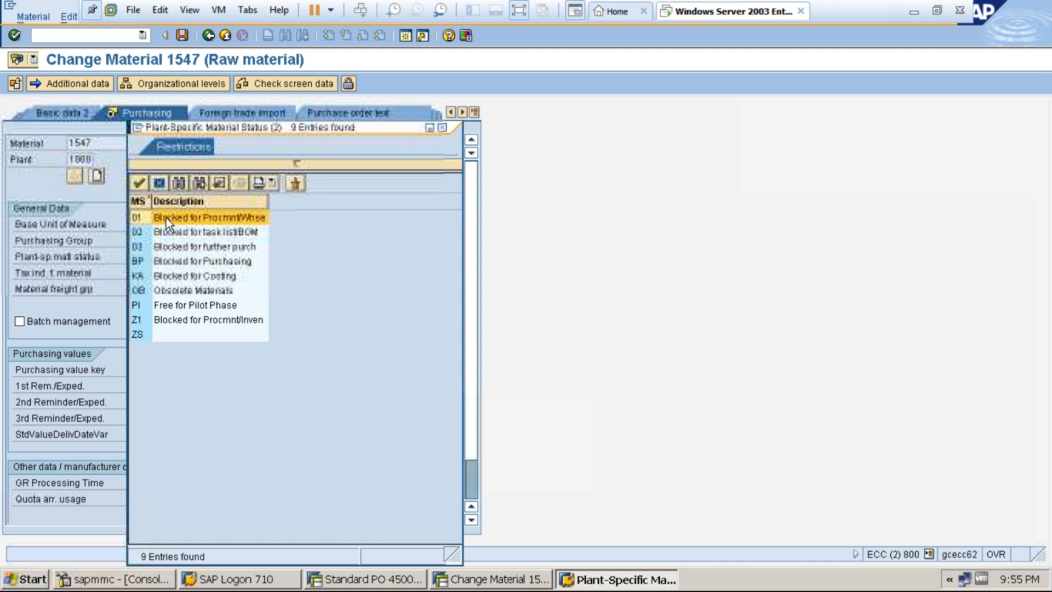
{"action": "double_click", "coordinate": [146, 265]}
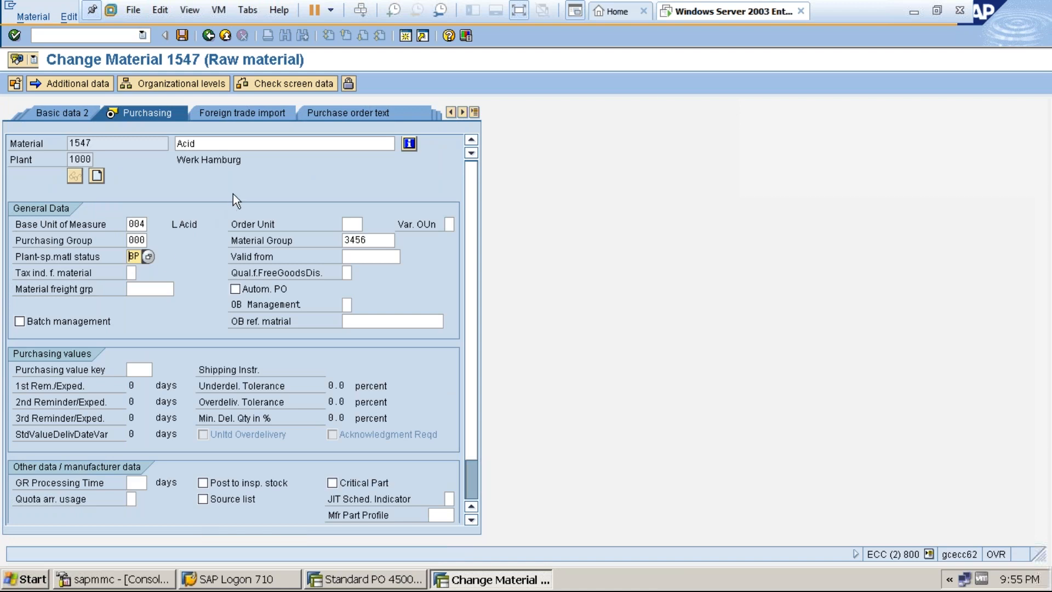
{"action": "left_click", "coordinate": [182, 34]}
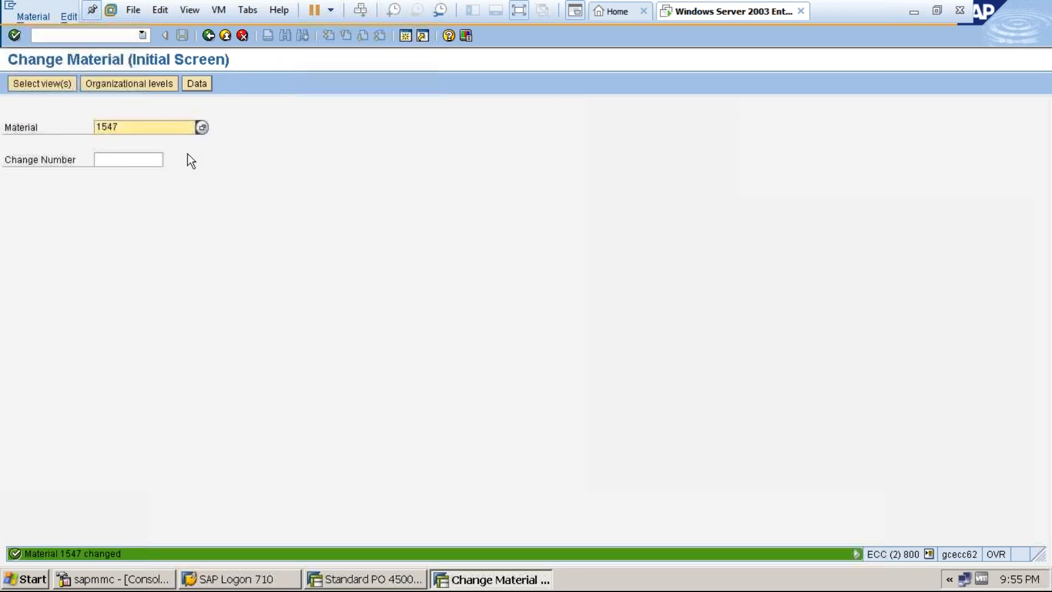
Reopen material 1547 for plant 1000 and storage location 0001, clear its cross-plant material status and save
{"action": "key", "text": "Return"}
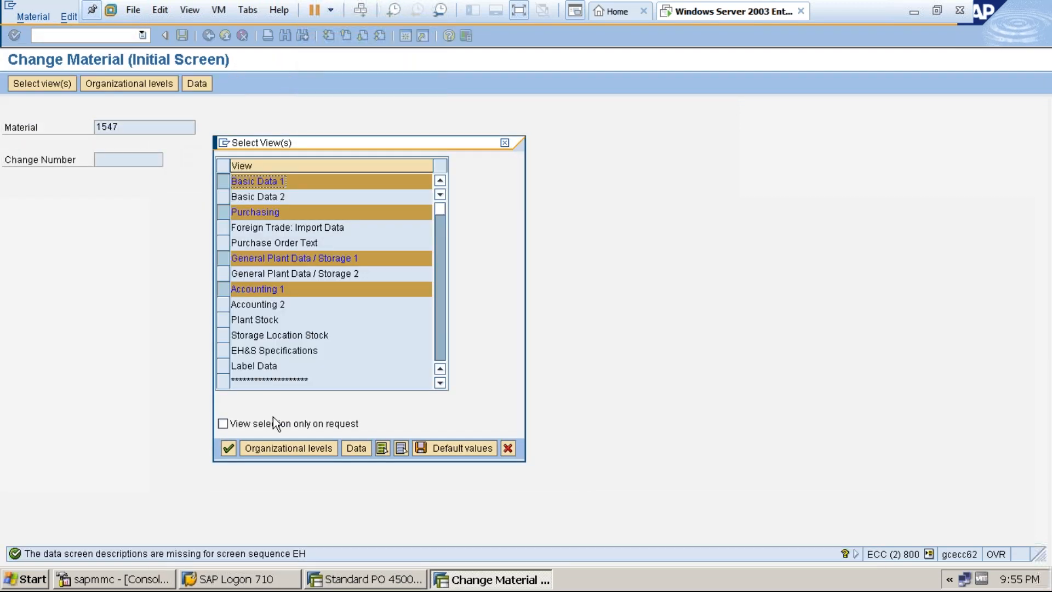
{"action": "left_click", "coordinate": [284, 452]}
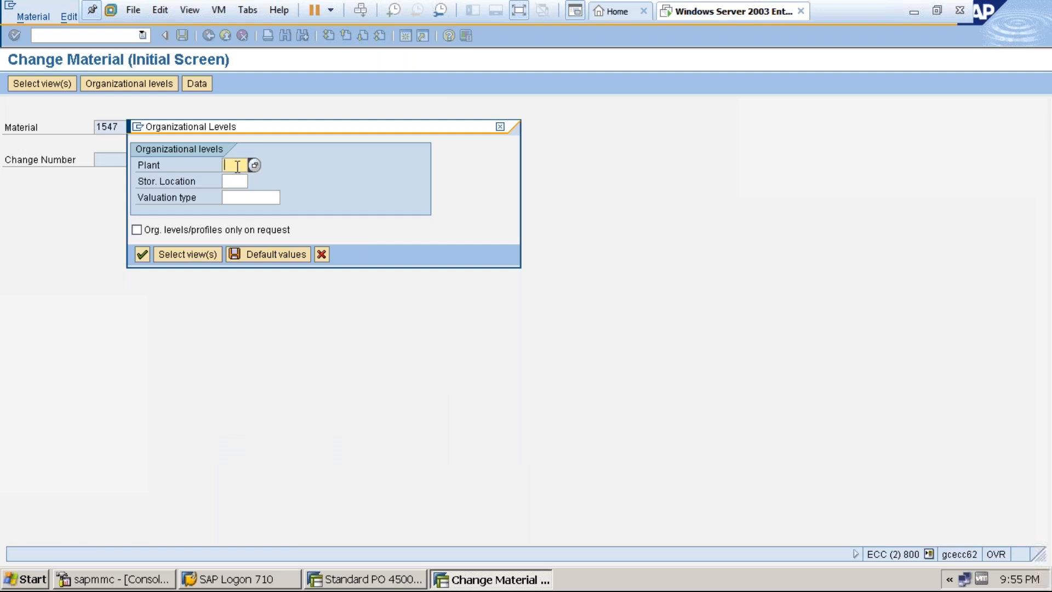
{"action": "type", "text": "1000"}
{"action": "left_click", "coordinate": [236, 180]}
{"action": "type", "text": "0001"}
{"action": "key", "text": "Return"}
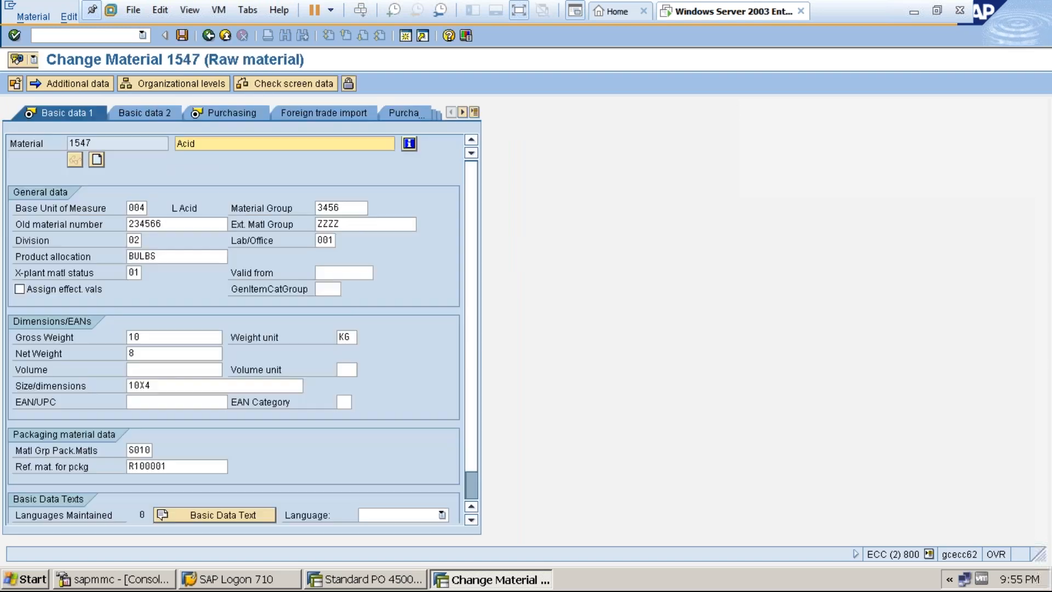
{"action": "left_click", "coordinate": [137, 275]}
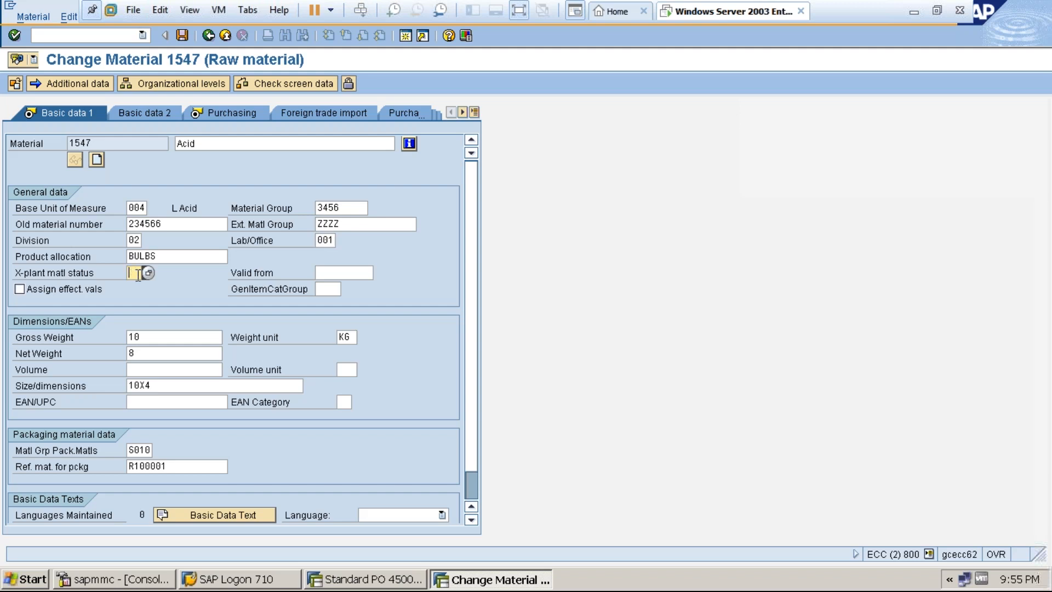
{"action": "left_click", "coordinate": [182, 35]}
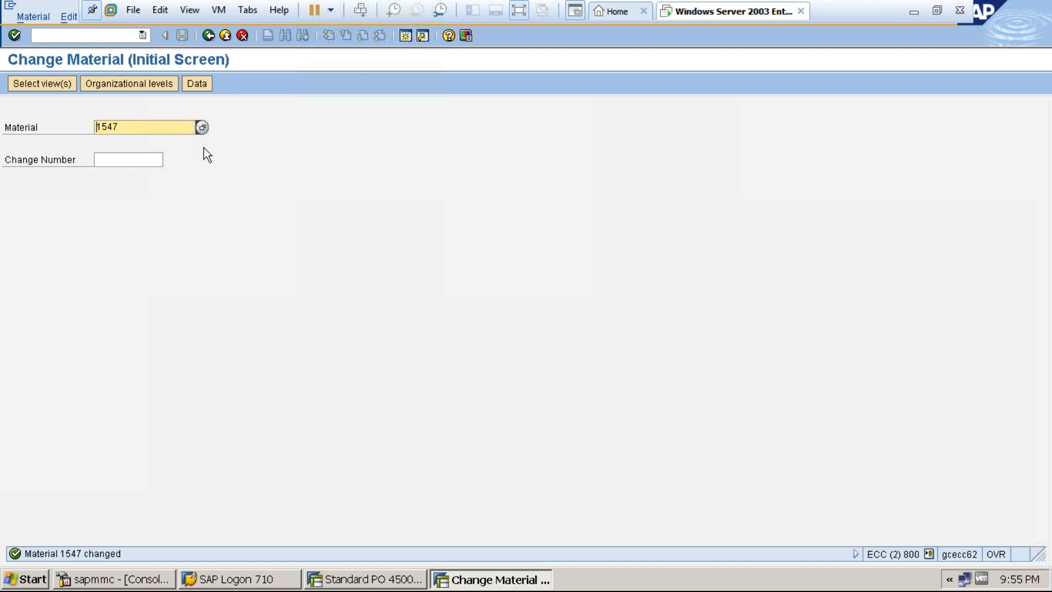
Reopen material 1547 with the preselected views for plant 3000 and storage location 0001
{"action": "key", "text": "Return"}
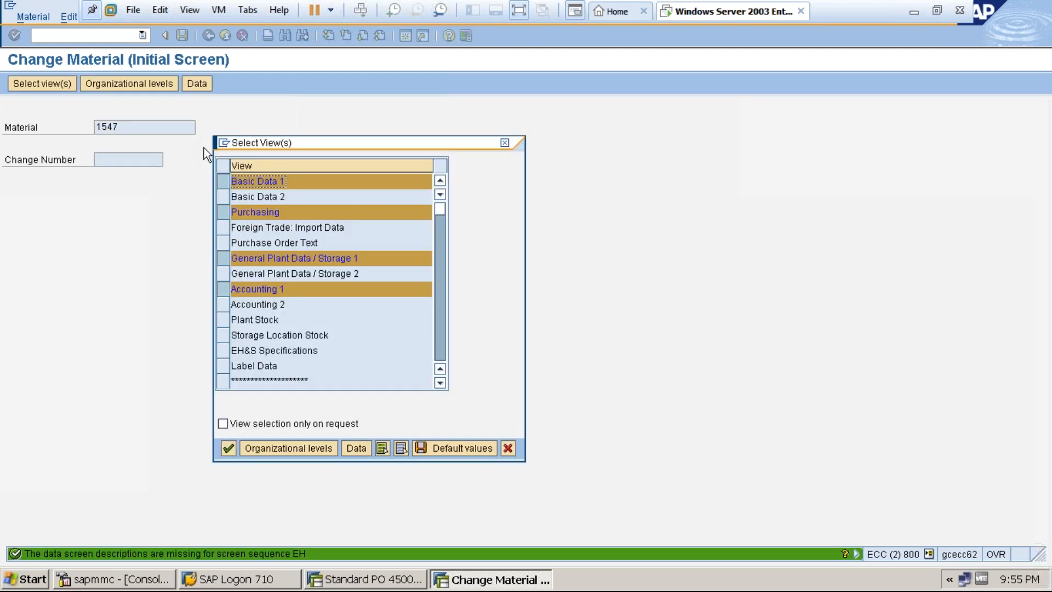
{"action": "left_click", "coordinate": [273, 449]}
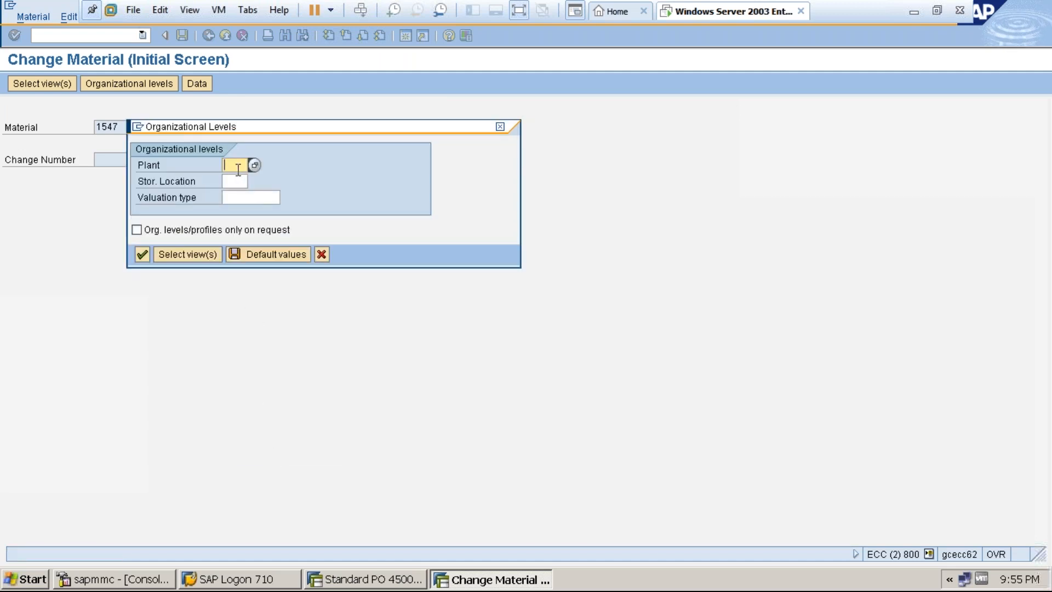
{"action": "type", "text": "3000"}
{"action": "left_click", "coordinate": [238, 180]}
{"action": "type", "text": "001"}
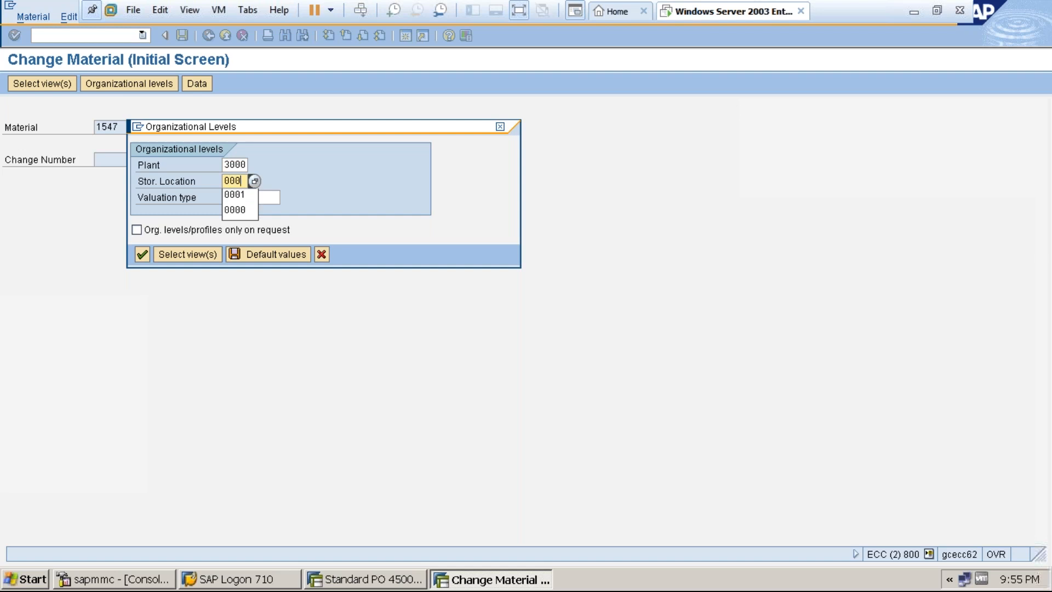
{"action": "key", "text": "Return"}
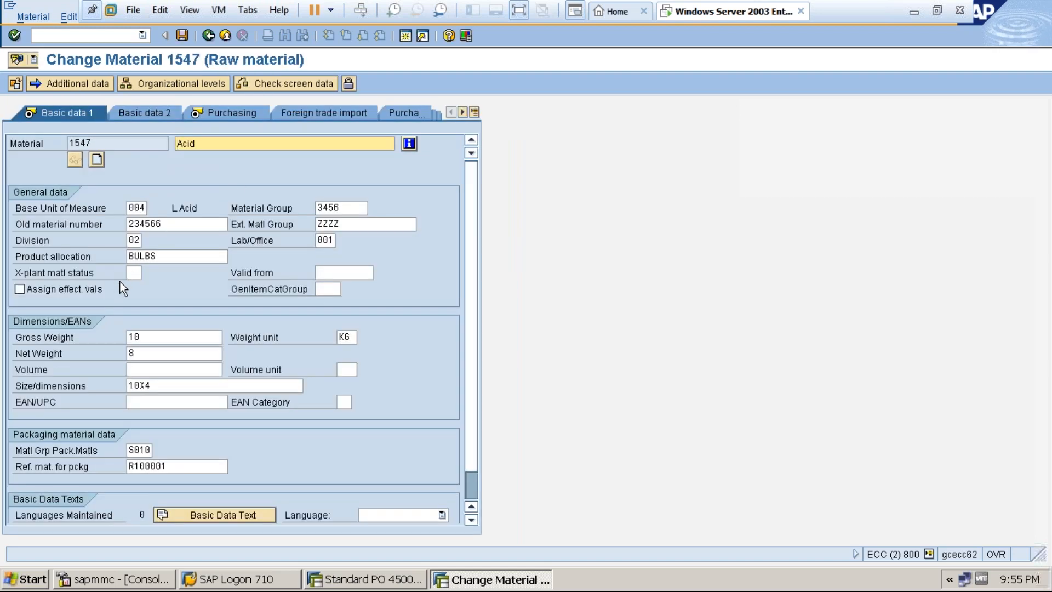
Check the cross-plant status and plant 3000's plant-specific material status, and exit the material without saving
{"action": "left_click", "coordinate": [134, 272]}
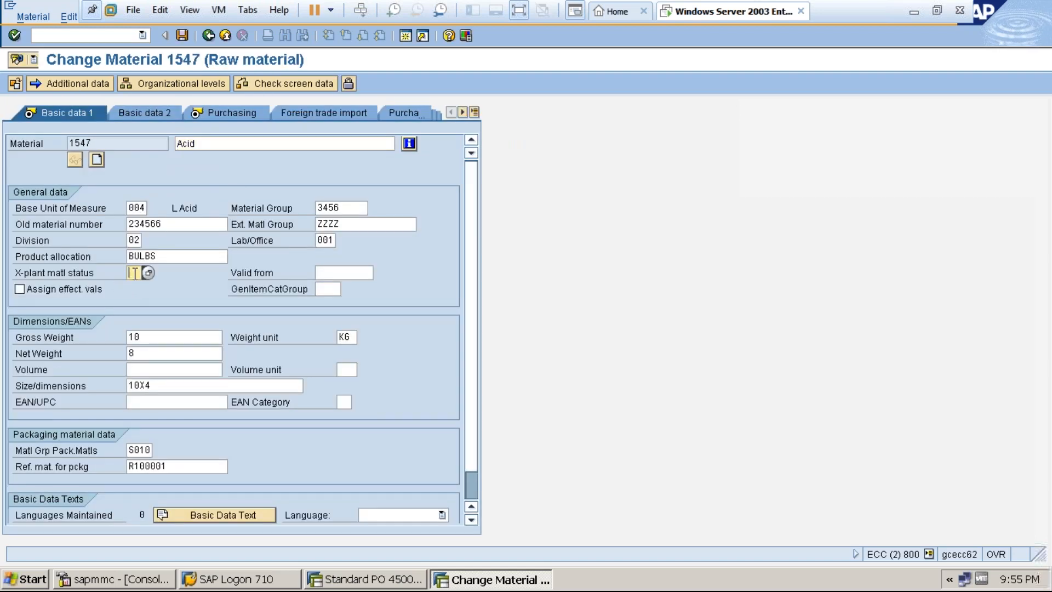
{"action": "left_click", "coordinate": [222, 113]}
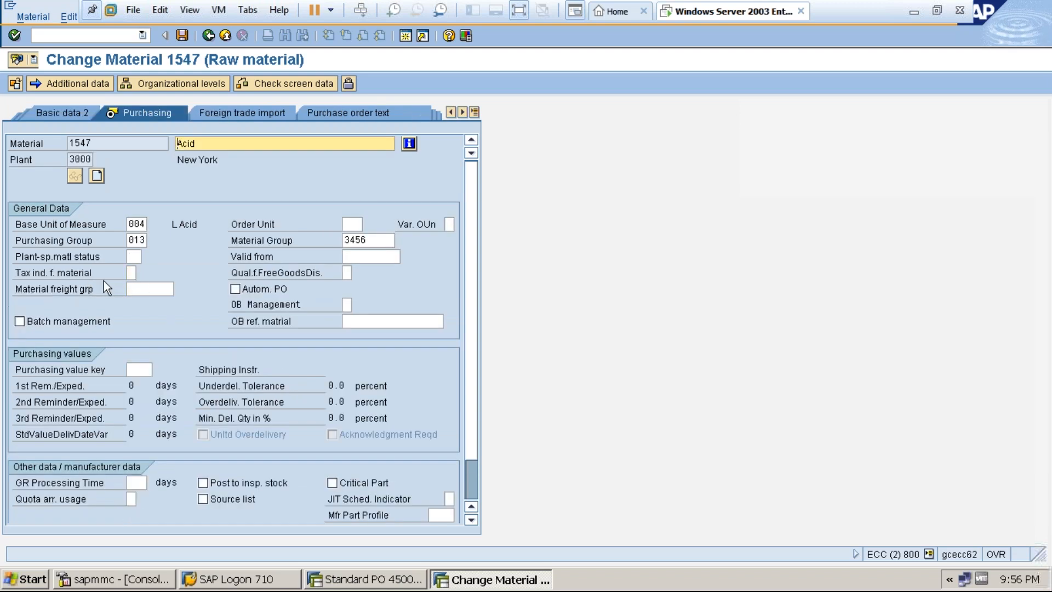
{"action": "left_click", "coordinate": [135, 256]}
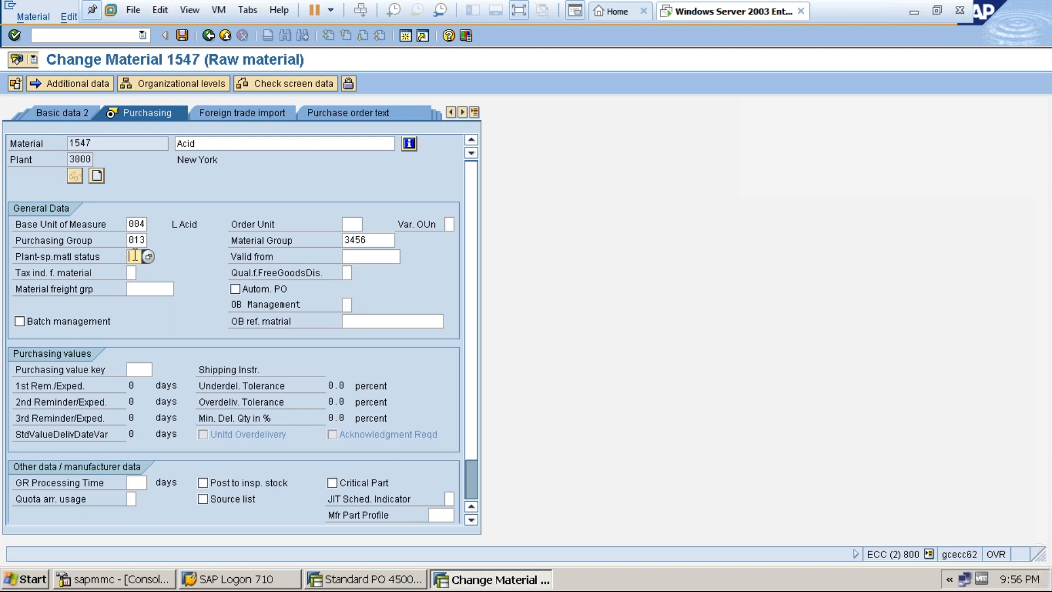
{"action": "left_click", "coordinate": [89, 160]}
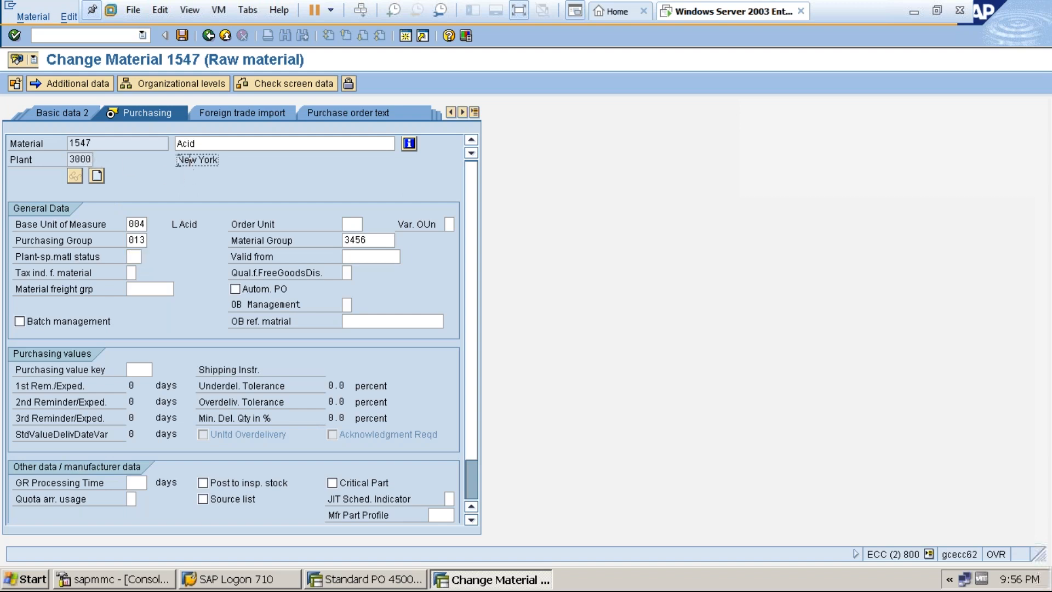
{"action": "left_click", "coordinate": [223, 35]}
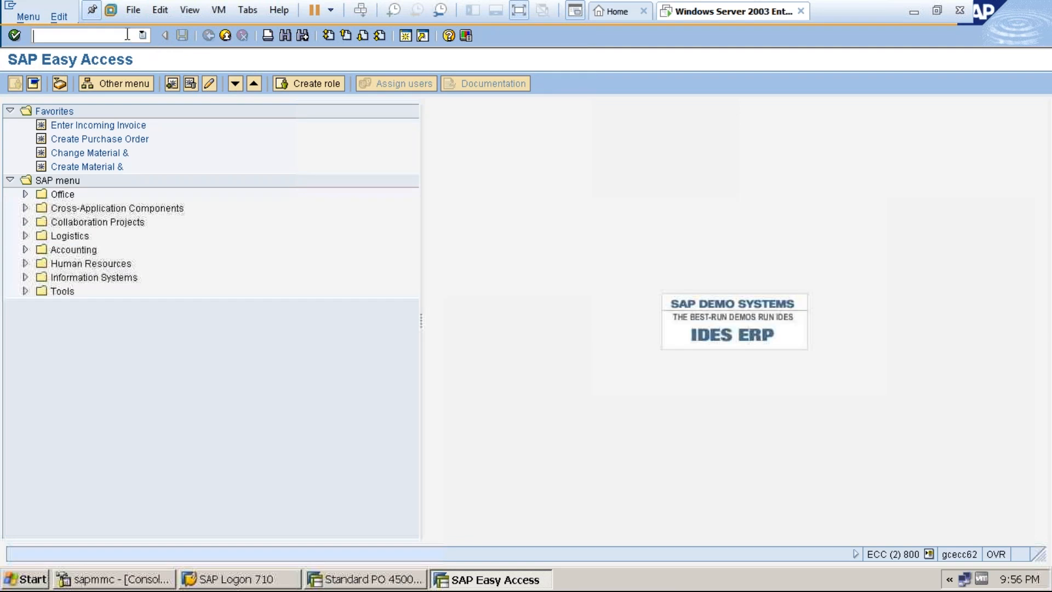
Start a new standard purchase order with transaction ME21N and enter vendor 1000
{"action": "type", "text": "me21n"}
{"action": "key", "text": "Return"}
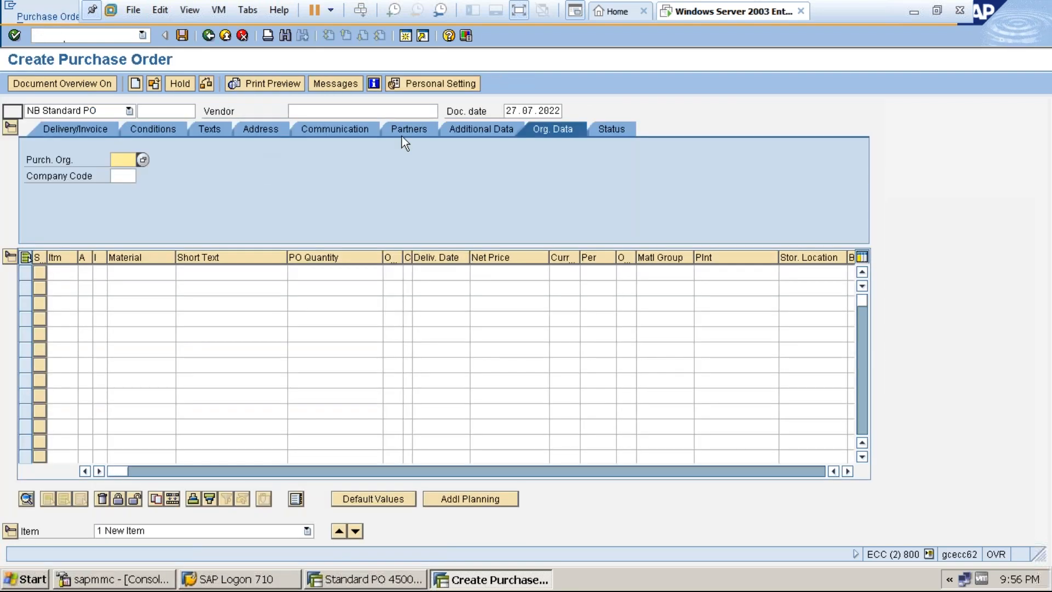
{"action": "left_click", "coordinate": [394, 112]}
{"action": "type", "text": "1000"}
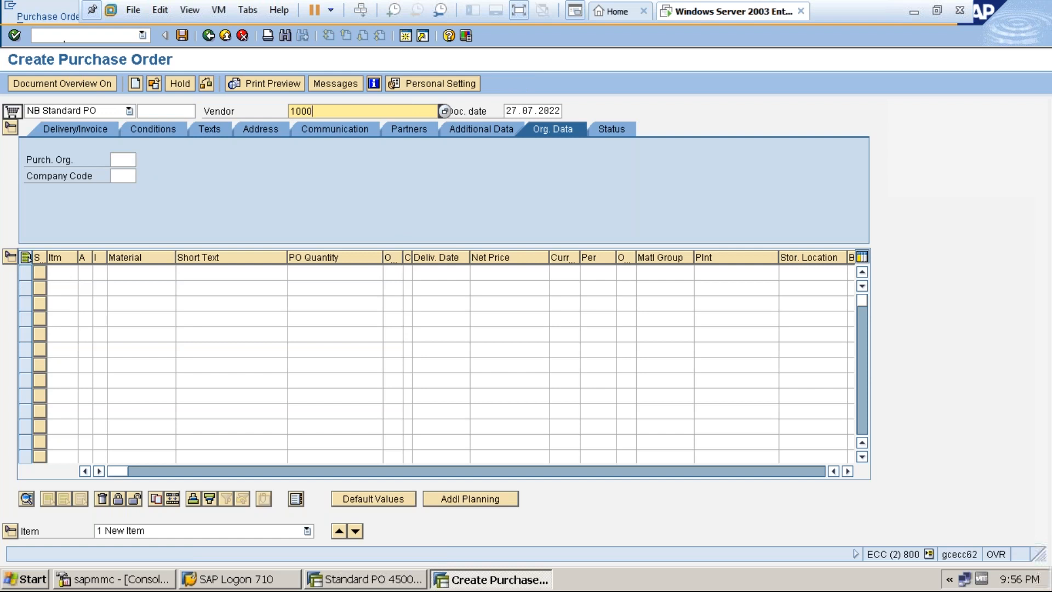
{"action": "key", "text": "Return"}
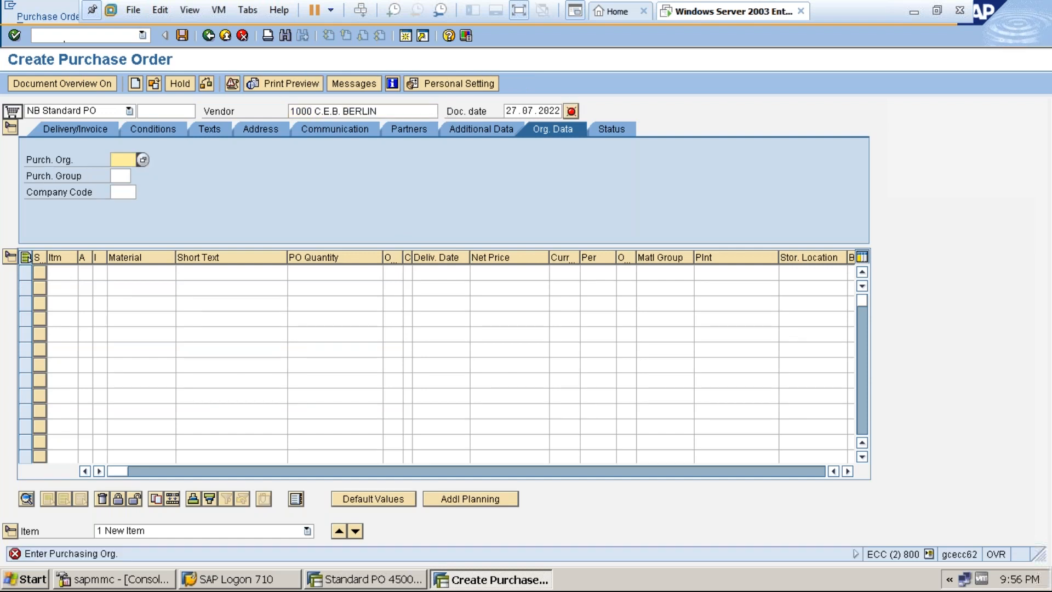
Set the purchase order's purchasing organization to 1000 and its purchasing group to PRA
{"action": "left_click", "coordinate": [357, 111]}
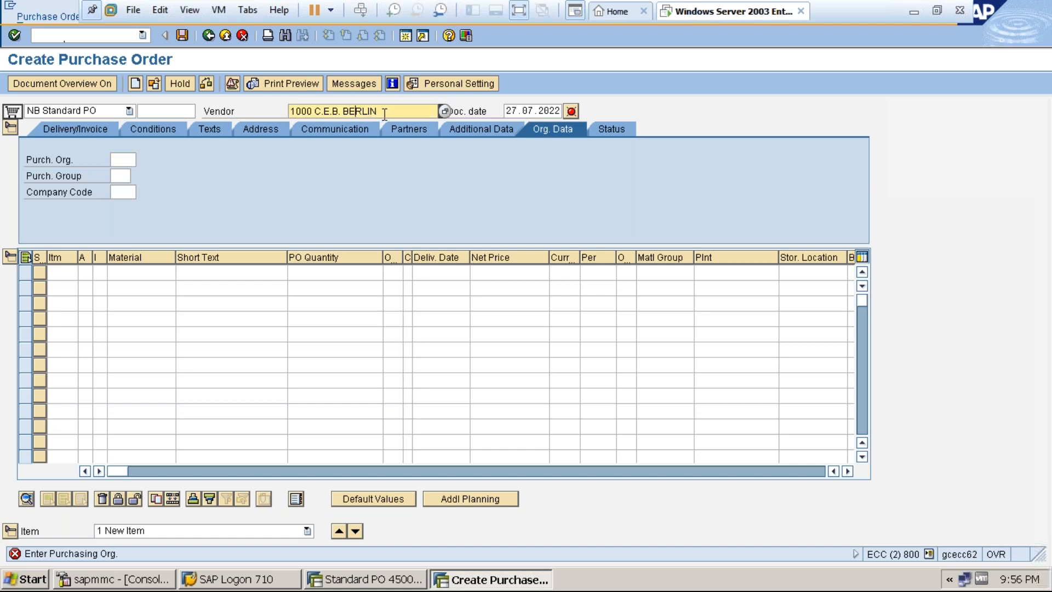
{"action": "left_click", "coordinate": [132, 158]}
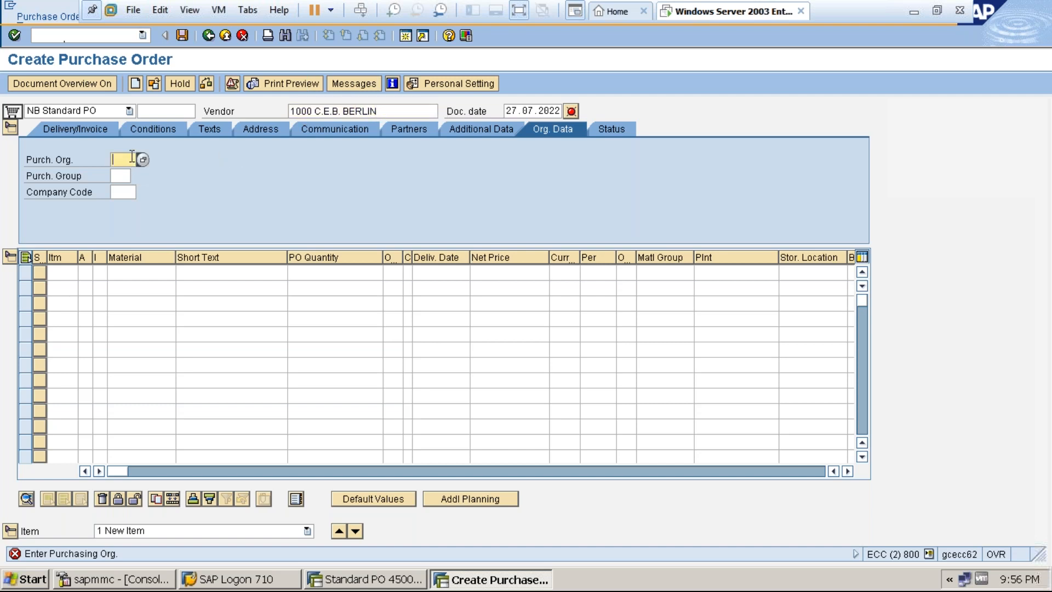
{"action": "type", "text": "1000"}
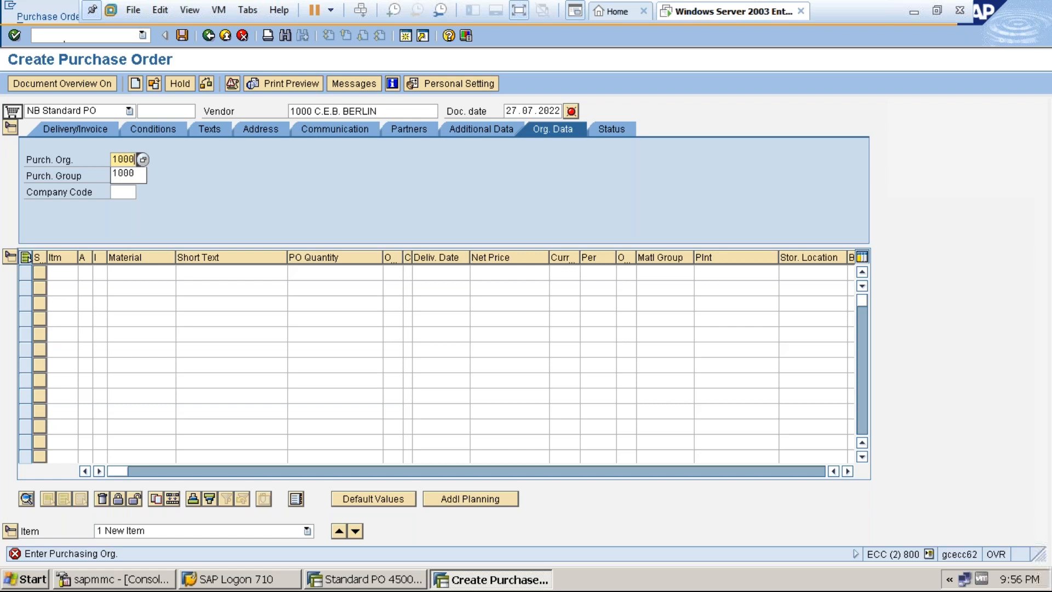
{"action": "left_click", "coordinate": [116, 177]}
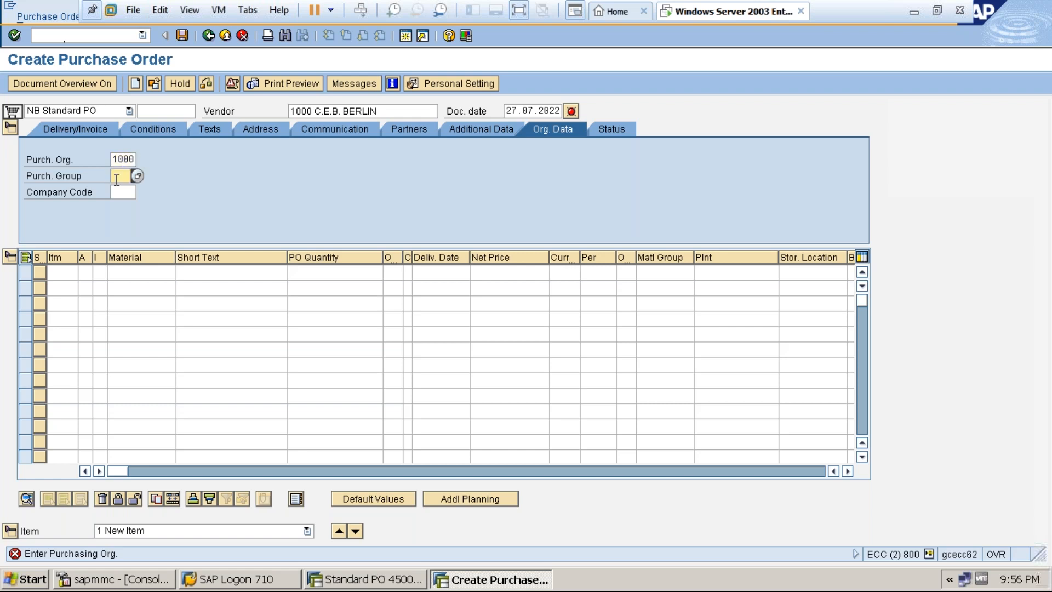
{"action": "type", "text": "pra"}
{"action": "key", "text": "Return"}
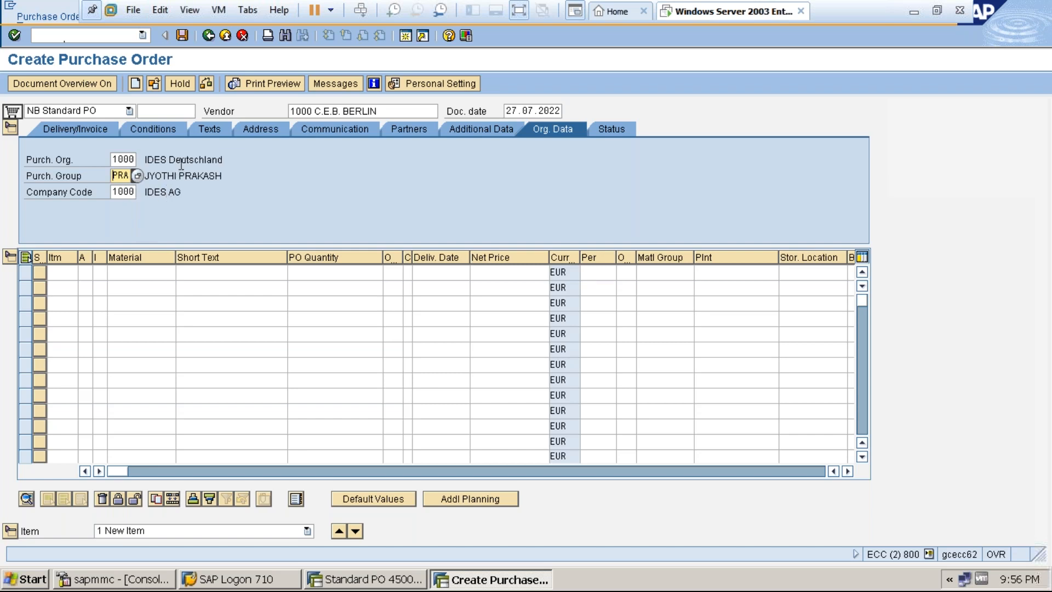
Enter an order item for material 1547 with quantity 10, net price 100, plant 1000 and storage location 0001
{"action": "left_click", "coordinate": [128, 272]}
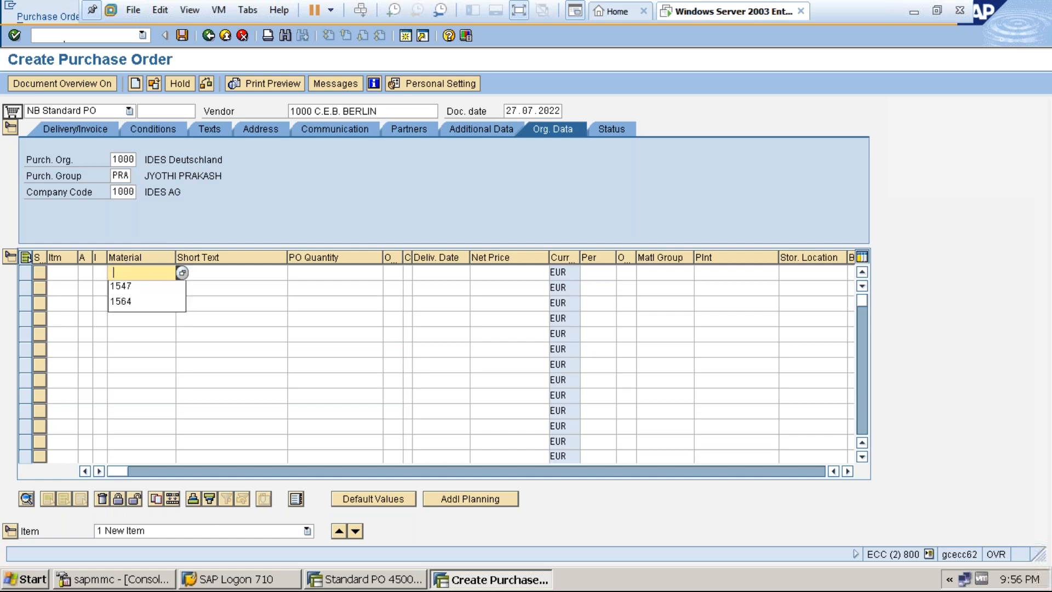
{"action": "left_click", "coordinate": [126, 286]}
{"action": "left_click", "coordinate": [326, 271]}
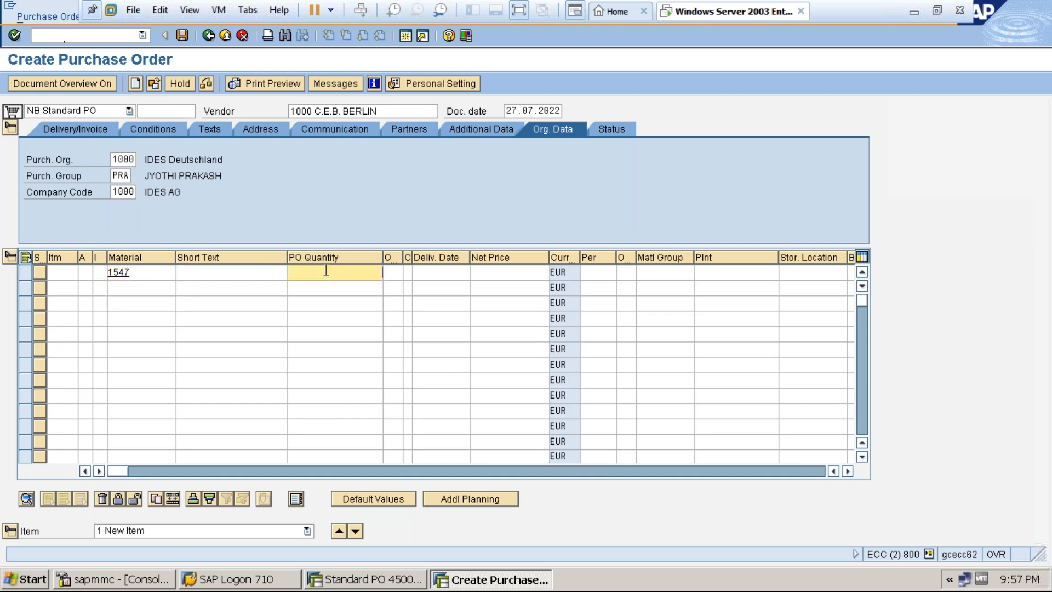
{"action": "type", "text": "10"}
{"action": "left_click", "coordinate": [502, 272]}
{"action": "type", "text": "100"}
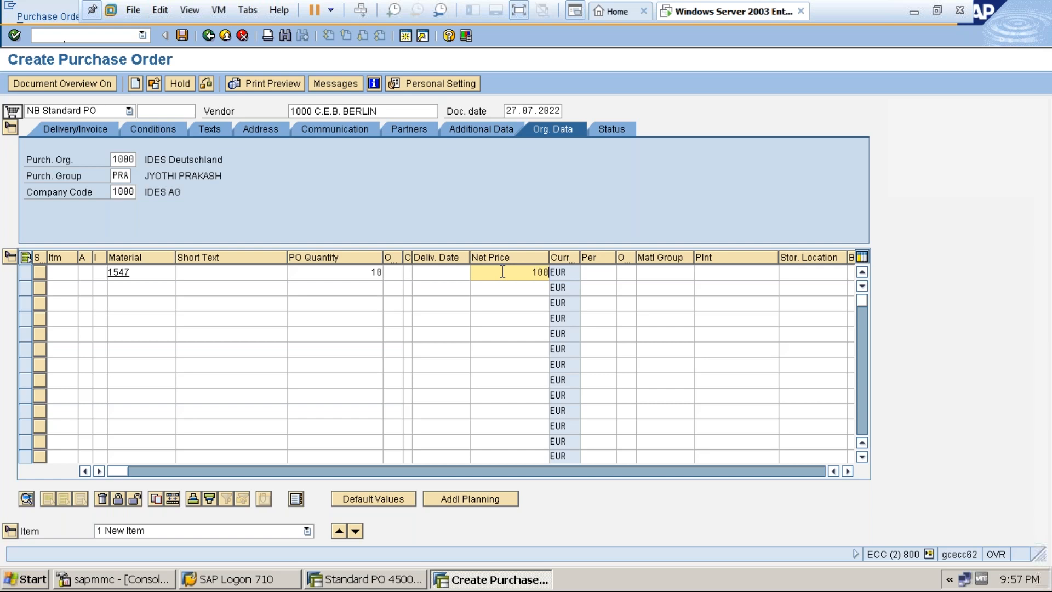
{"action": "left_click", "coordinate": [710, 272]}
{"action": "type", "text": "1000"}
{"action": "left_click", "coordinate": [813, 282]}
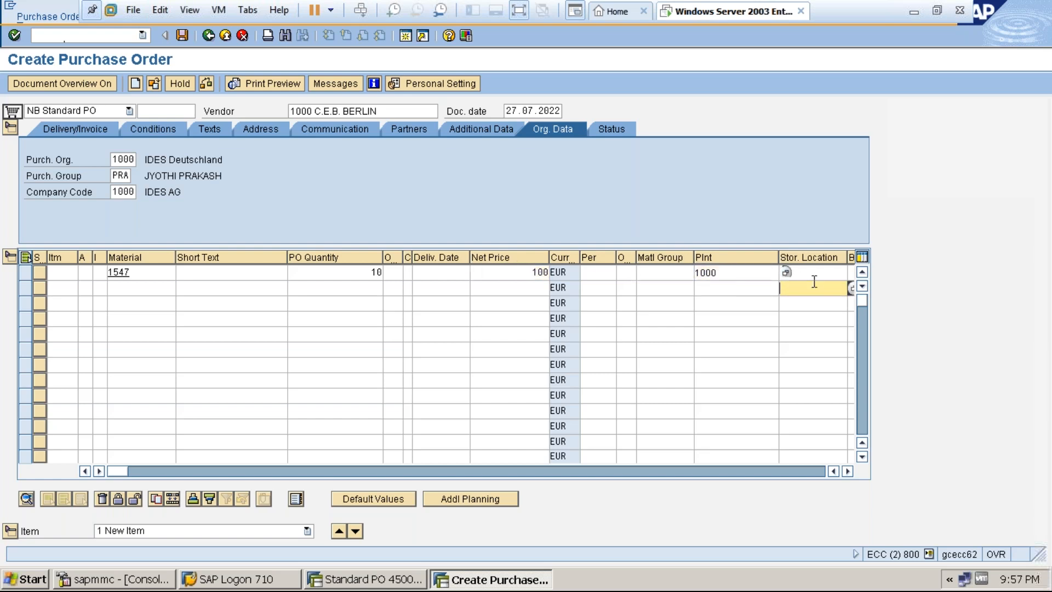
{"action": "left_click", "coordinate": [813, 273]}
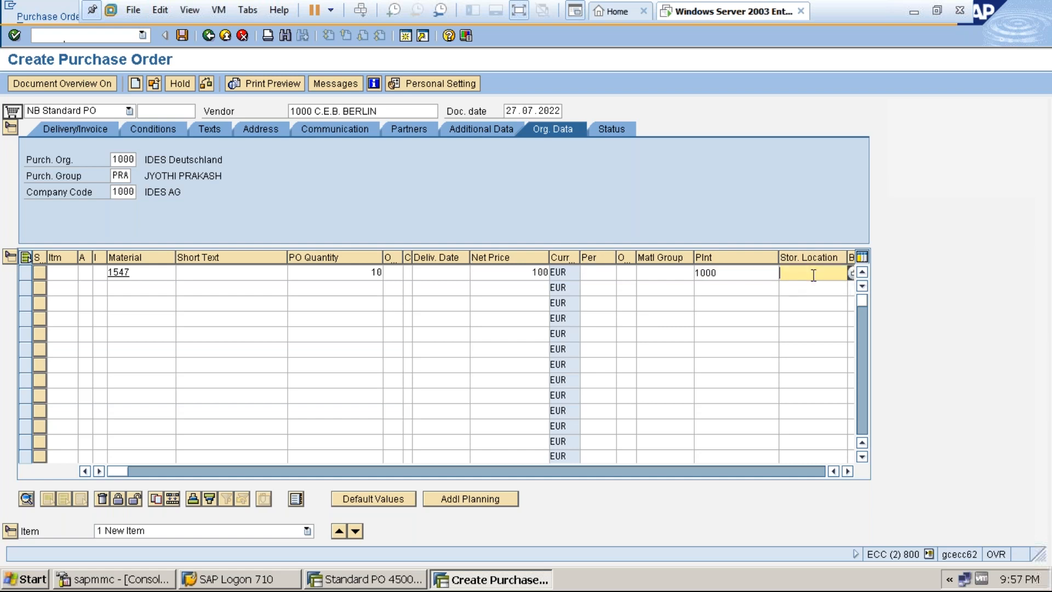
{"action": "type", "text": "0001"}
{"action": "key", "text": "Return"}
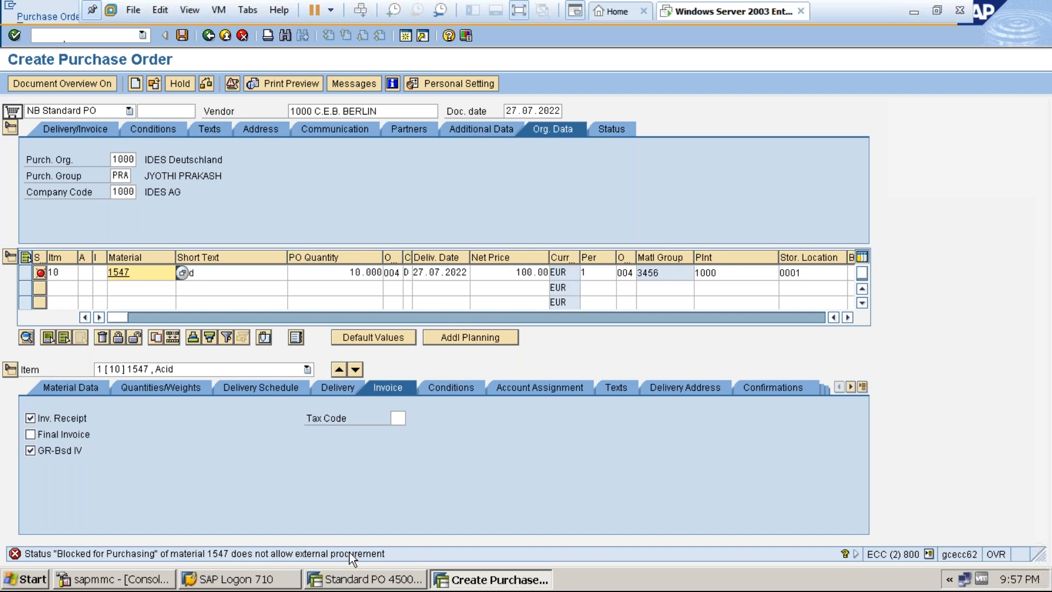
Check the plant-specific material status of material 1564 from the purchase order in the other session, and close that session
{"action": "left_click", "coordinate": [362, 580]}
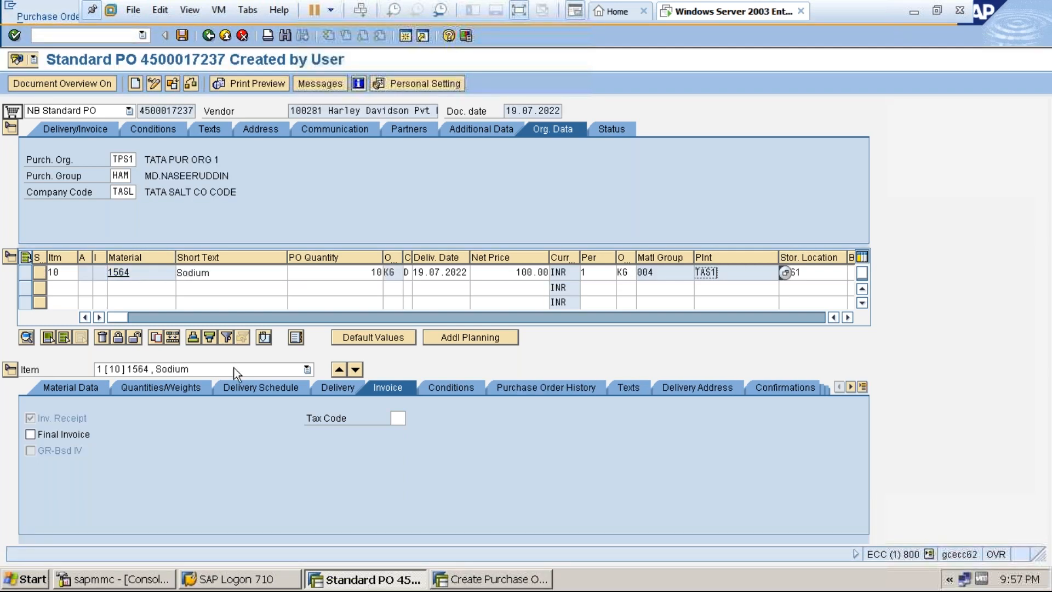
{"action": "left_click", "coordinate": [129, 272]}
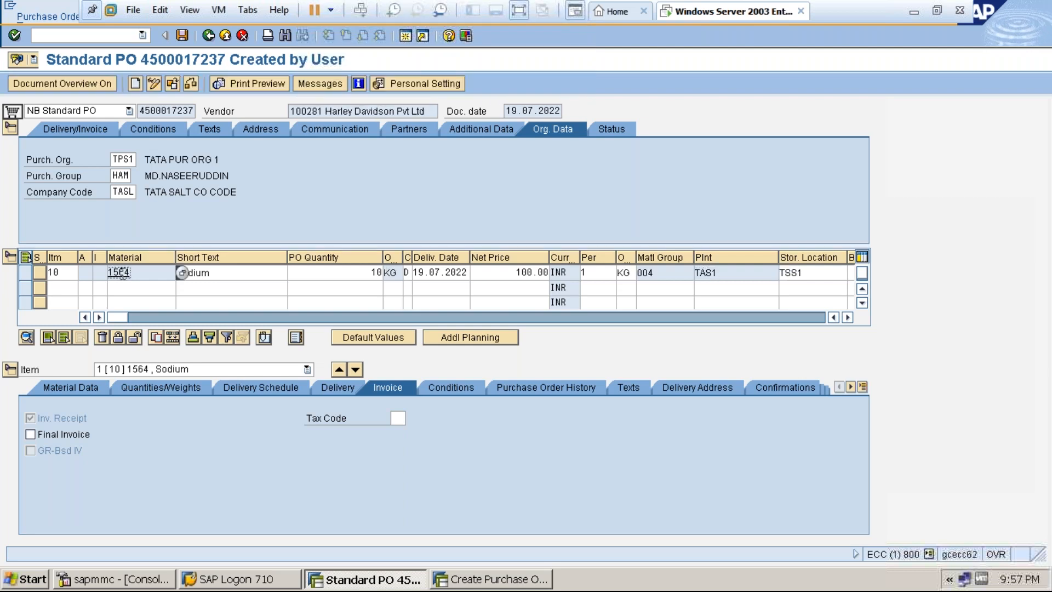
{"action": "double_click", "coordinate": [118, 272]}
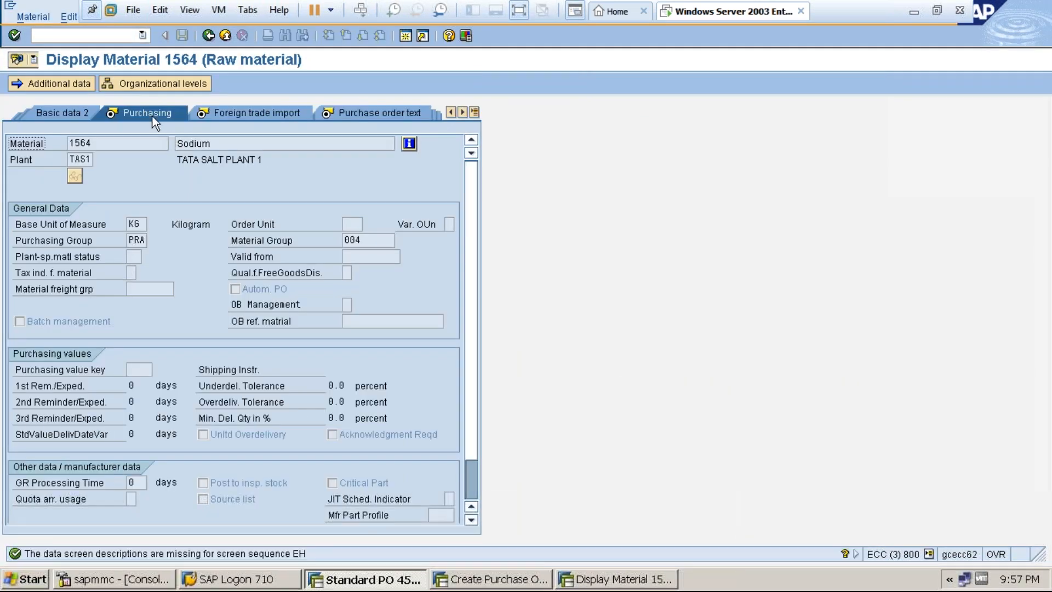
{"action": "left_click", "coordinate": [136, 256]}
{"action": "left_click", "coordinate": [208, 36]}
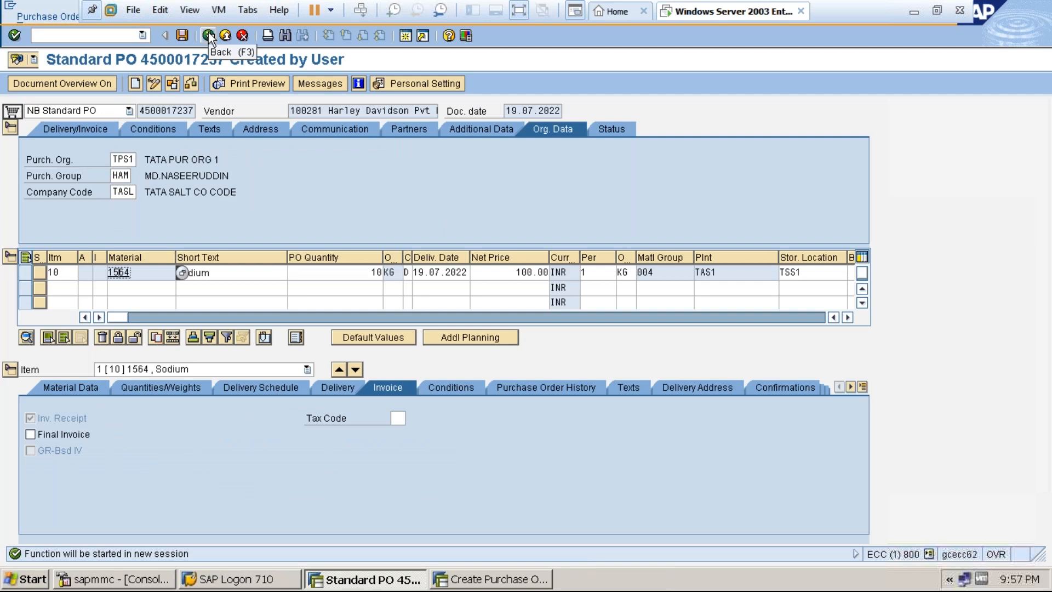
{"action": "left_click", "coordinate": [208, 36]}
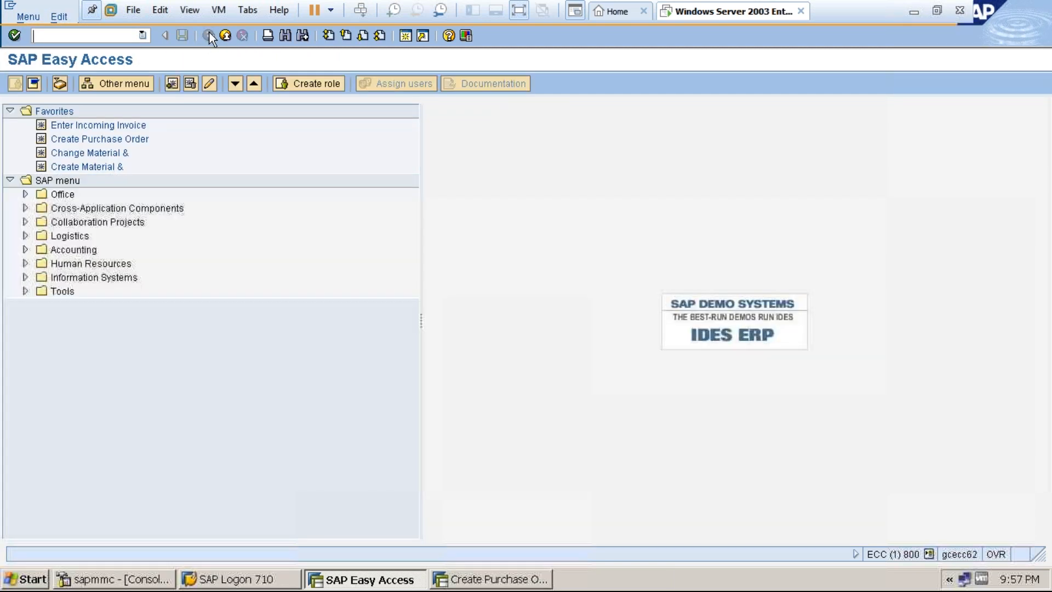
{"action": "left_click", "coordinate": [225, 35]}
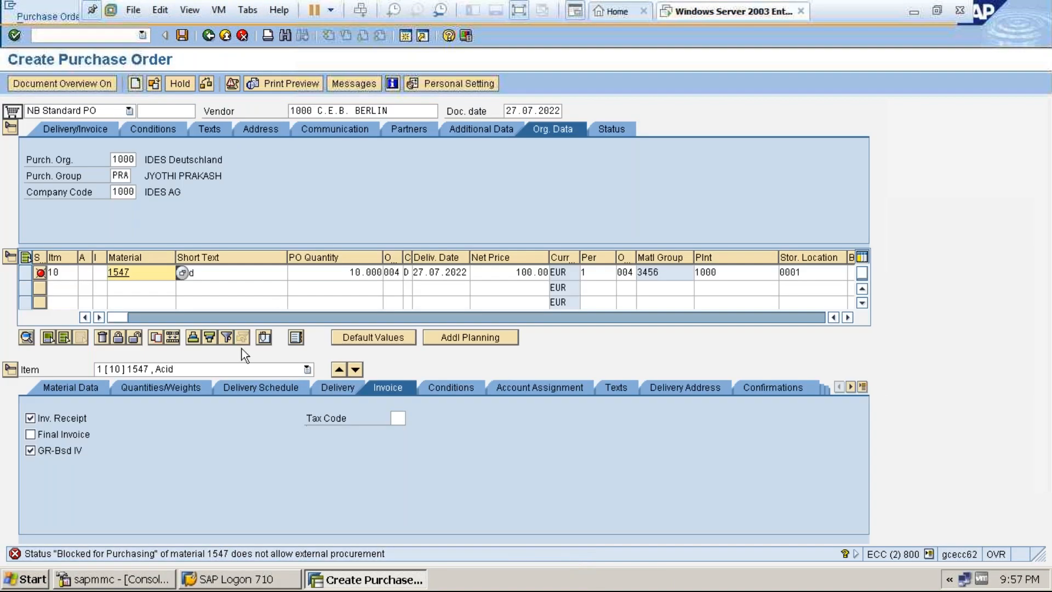
Display material 1547 from the order item, check its plant-specific material status for plant 1000, and return to the purchase order
{"action": "double_click", "coordinate": [126, 271]}
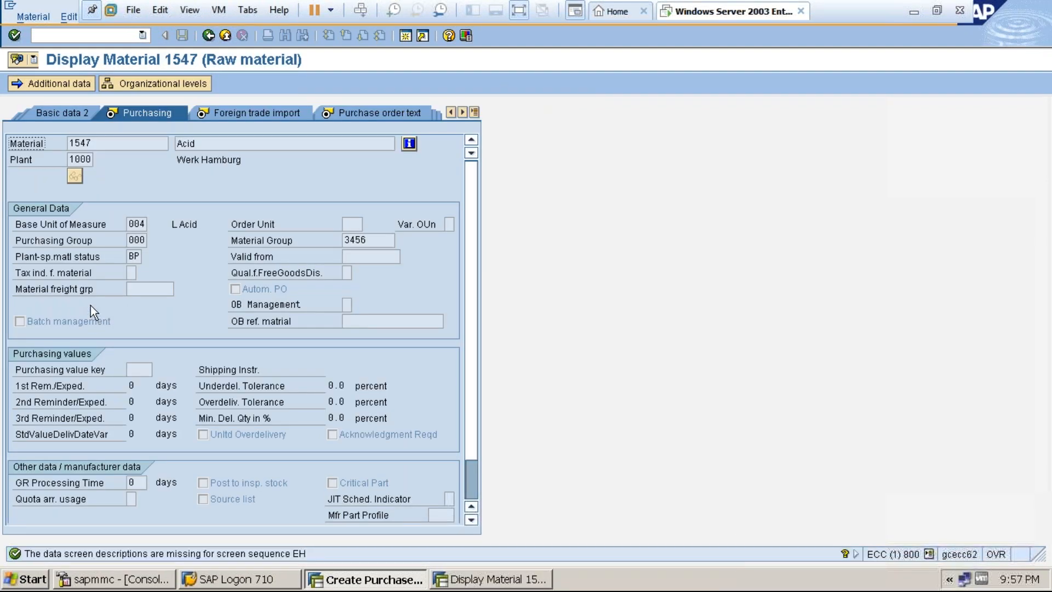
{"action": "left_click", "coordinate": [131, 257]}
{"action": "left_click", "coordinate": [207, 36]}
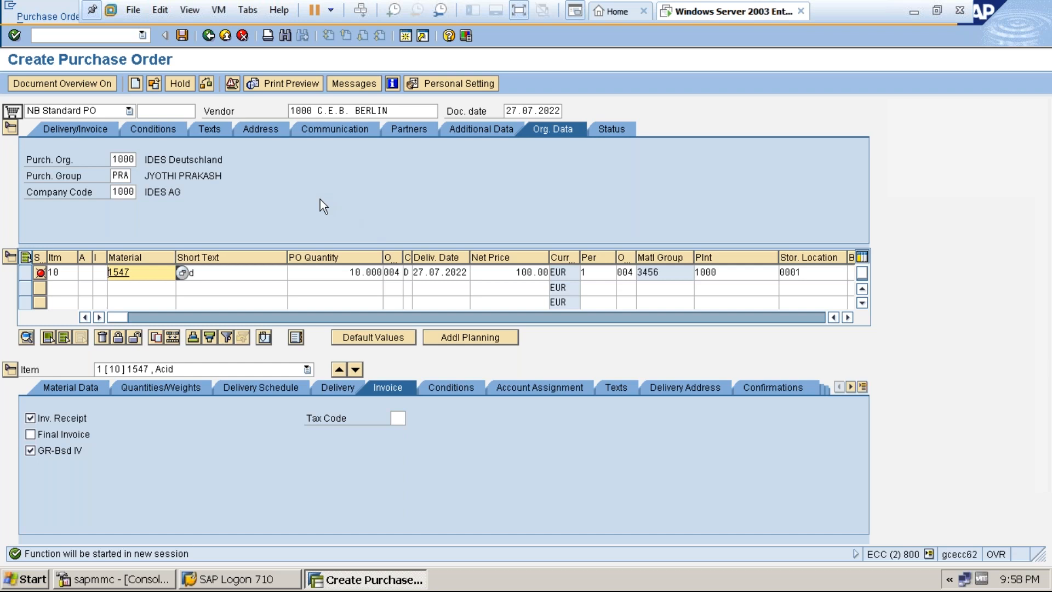
{"action": "left_click", "coordinate": [148, 272]}
Replace the purchase order's vendor with 2000
{"action": "left_click", "coordinate": [319, 109]}
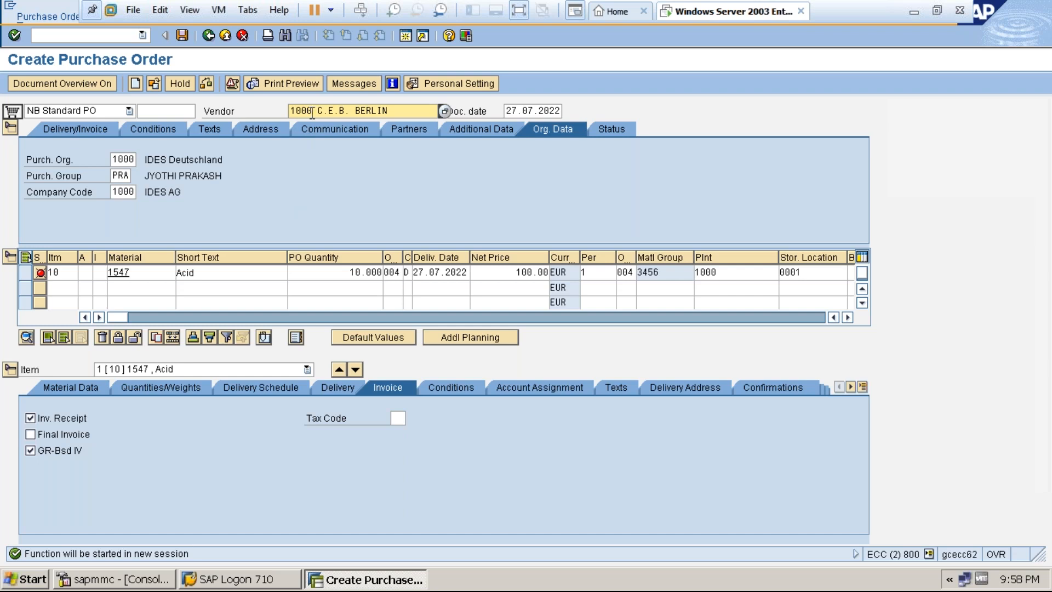
{"action": "key", "text": "BackSpace"}
{"action": "key", "text": "BackSpace"}
{"action": "key", "text": "BackSpace"}
{"action": "key", "text": "BackSpace"}
{"action": "key", "text": "BackSpace"}
{"action": "type", "text": "2000"}
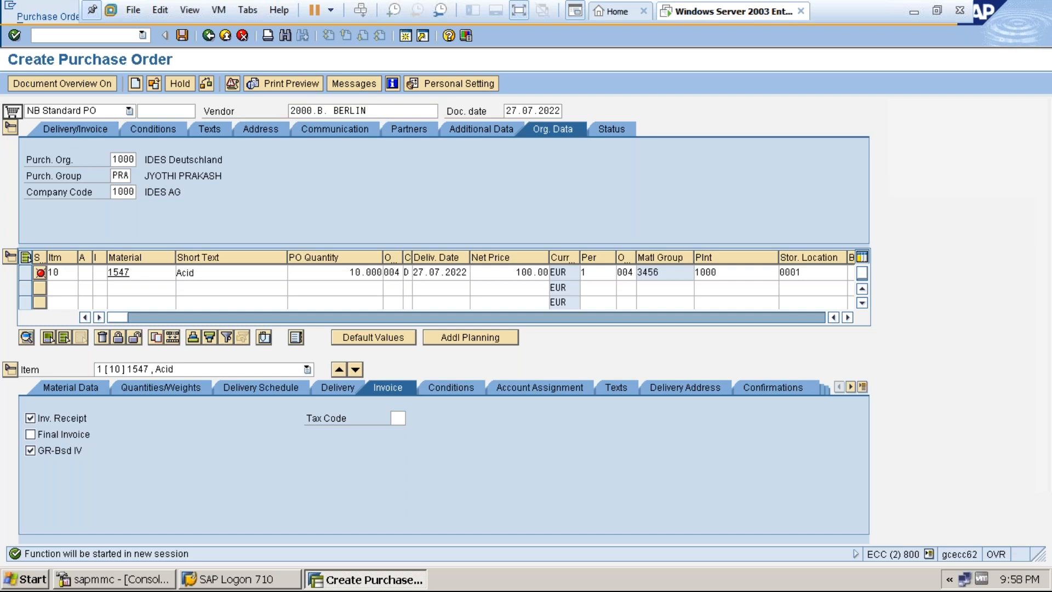
{"action": "key", "text": "Return"}
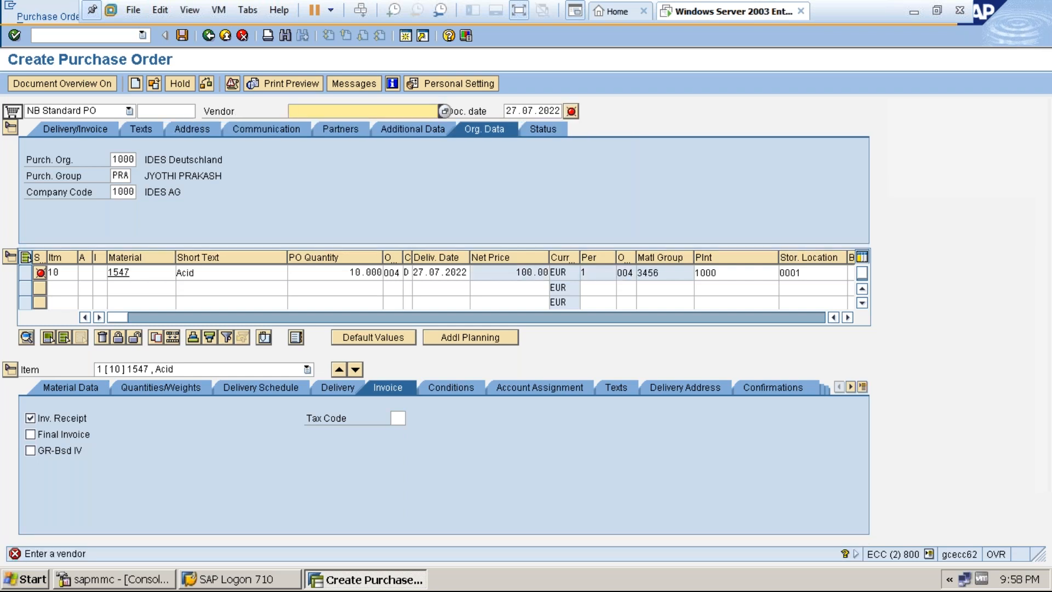
{"action": "type", "text": "2000"}
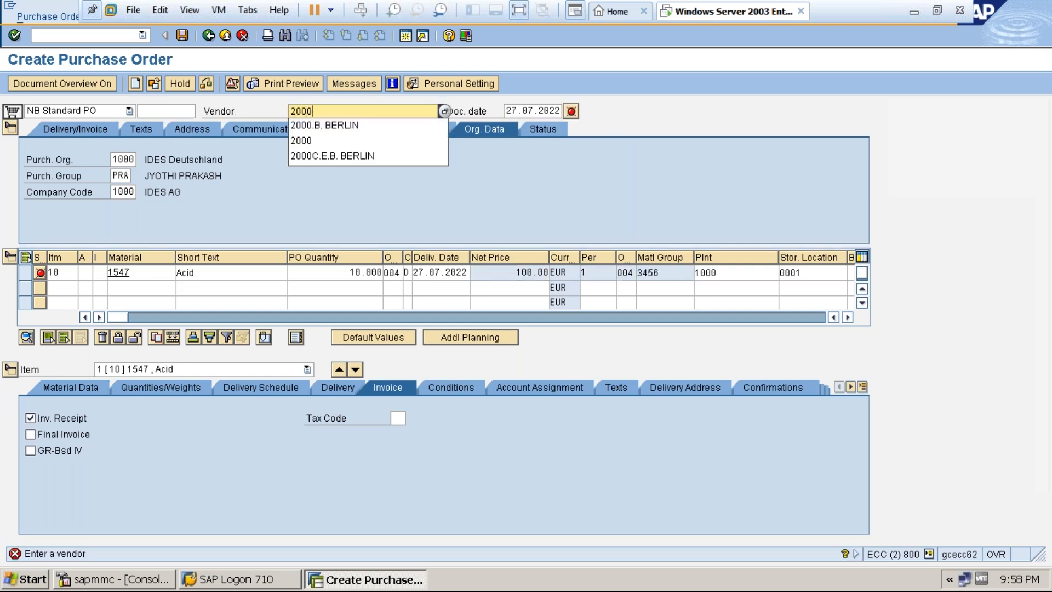
{"action": "key", "text": "Return"}
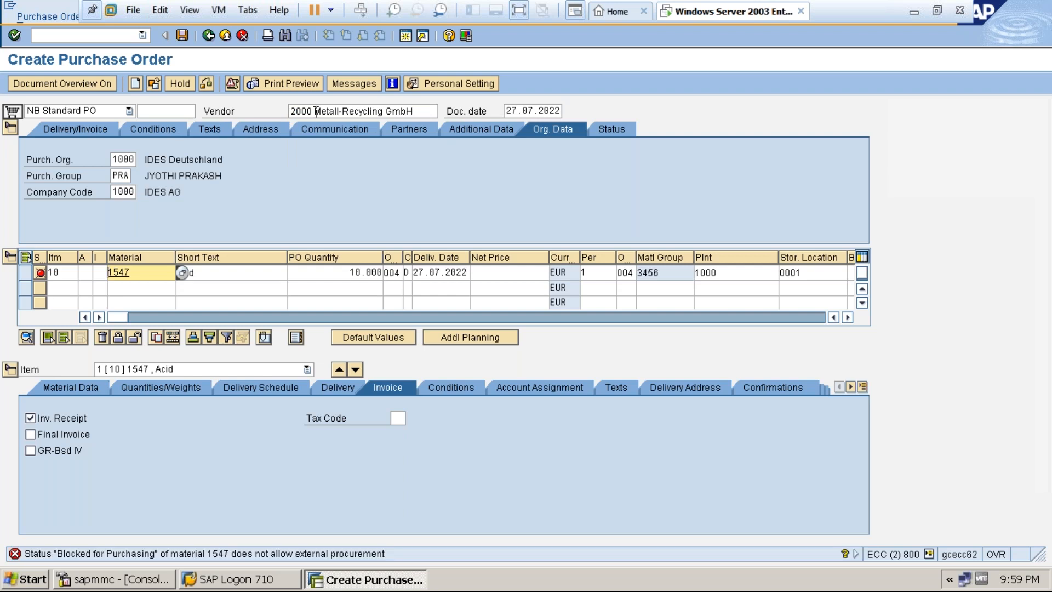
Set the purchasing organization and company code to 2000 and the plant of the material 1547 item to 2000
{"action": "left_click", "coordinate": [118, 159]}
{"action": "key", "text": "BackSpace"}
{"action": "type", "text": "2"}
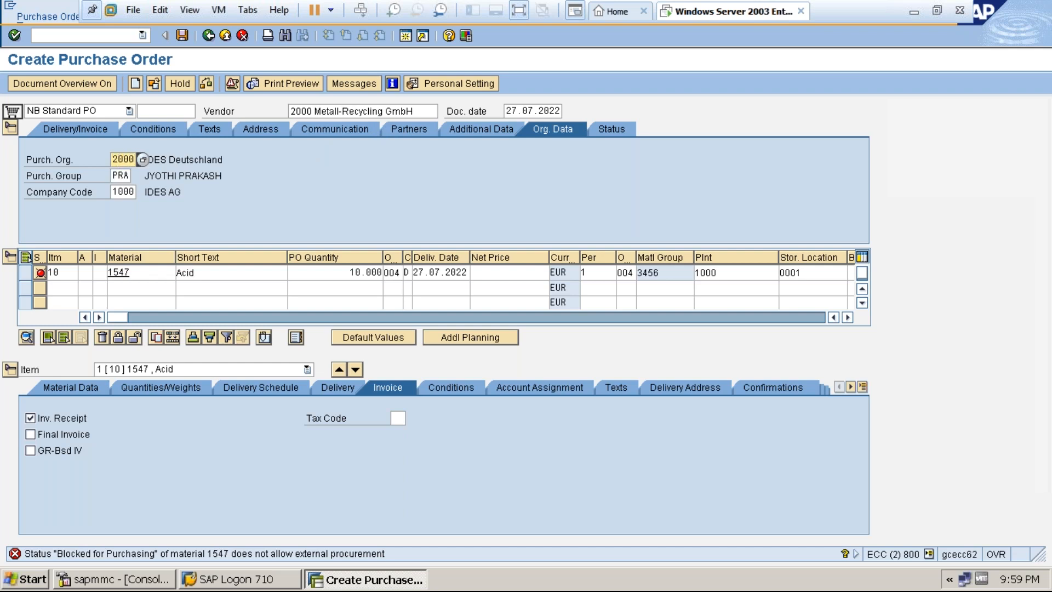
{"action": "left_click", "coordinate": [116, 195]}
{"action": "type", "text": "3"}
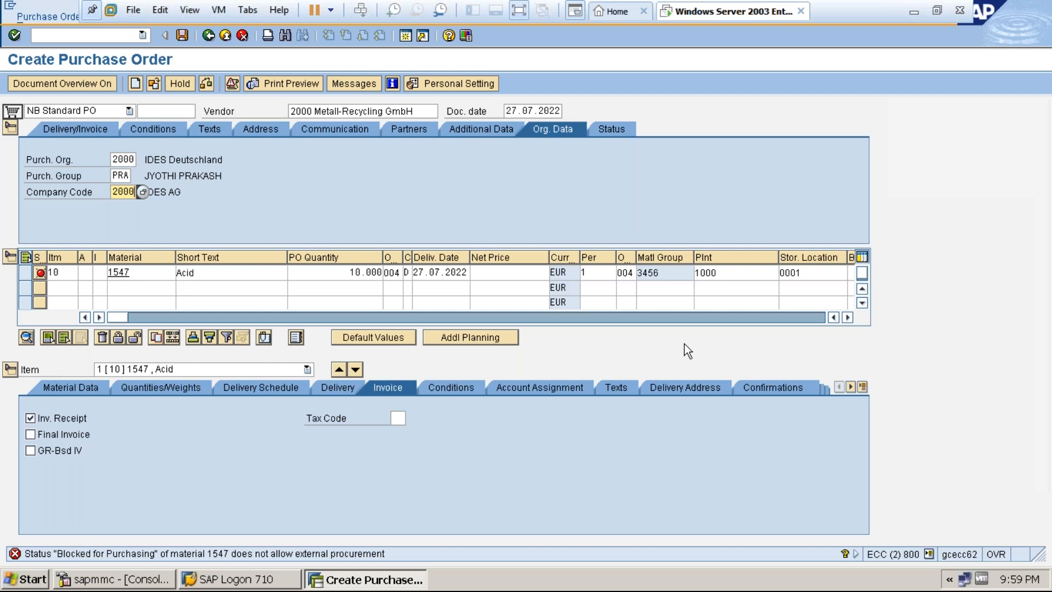
{"action": "left_click", "coordinate": [697, 272]}
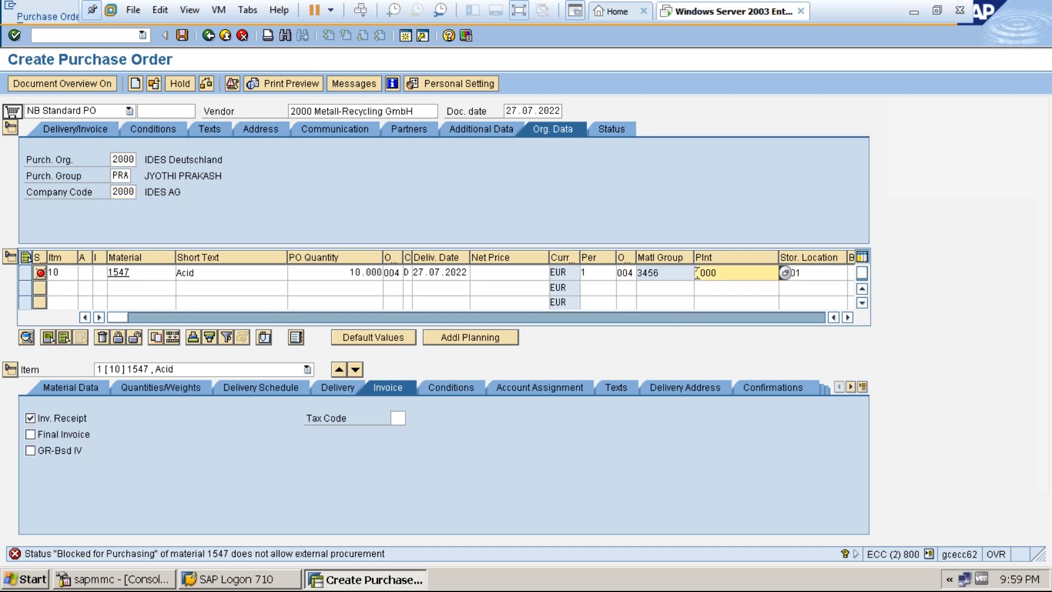
{"action": "type", "text": "2"}
{"action": "key", "text": "Return"}
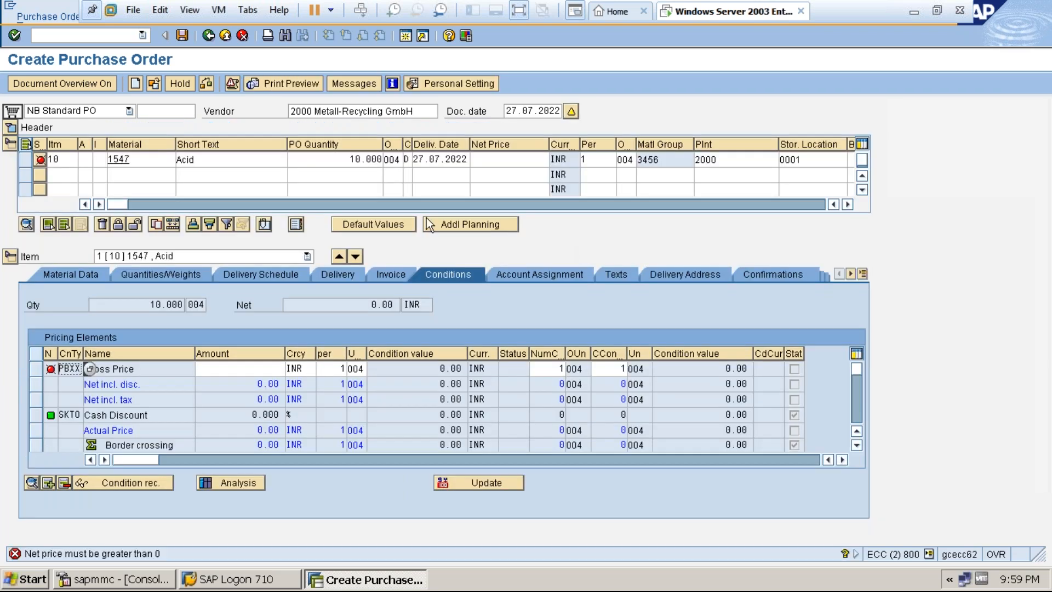
Set the item's net price to 100 INR, accept the warnings and save the purchase order
{"action": "left_click", "coordinate": [503, 162]}
{"action": "type", "text": "100"}
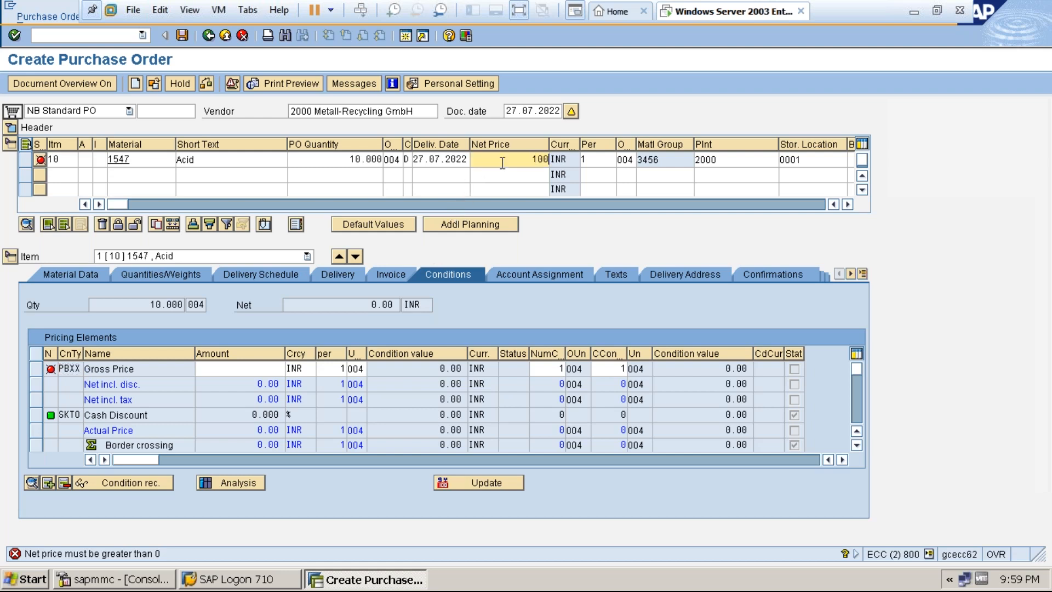
{"action": "key", "text": "Return"}
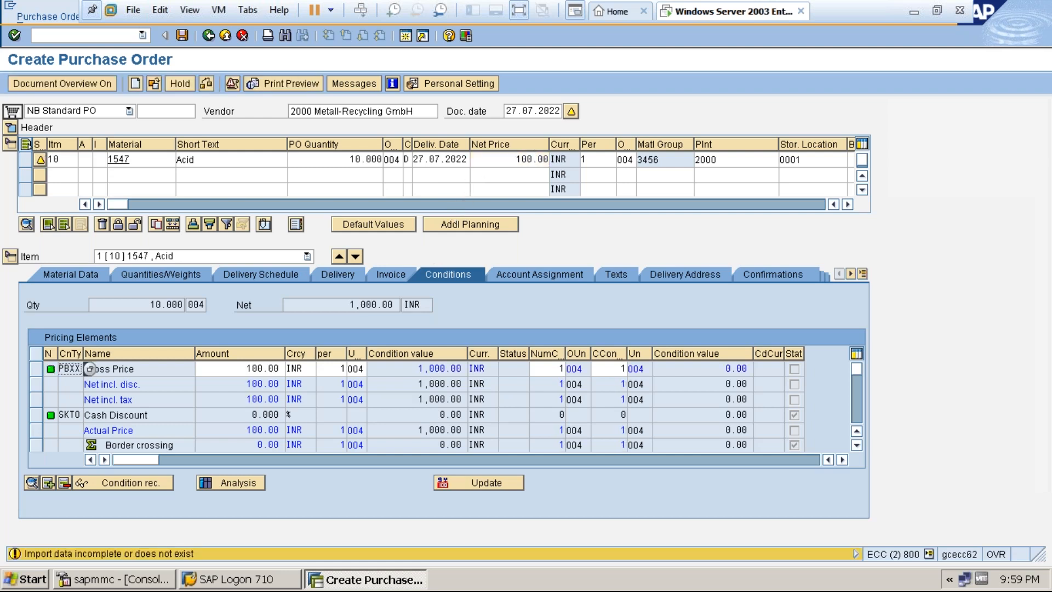
{"action": "key", "text": "Return"}
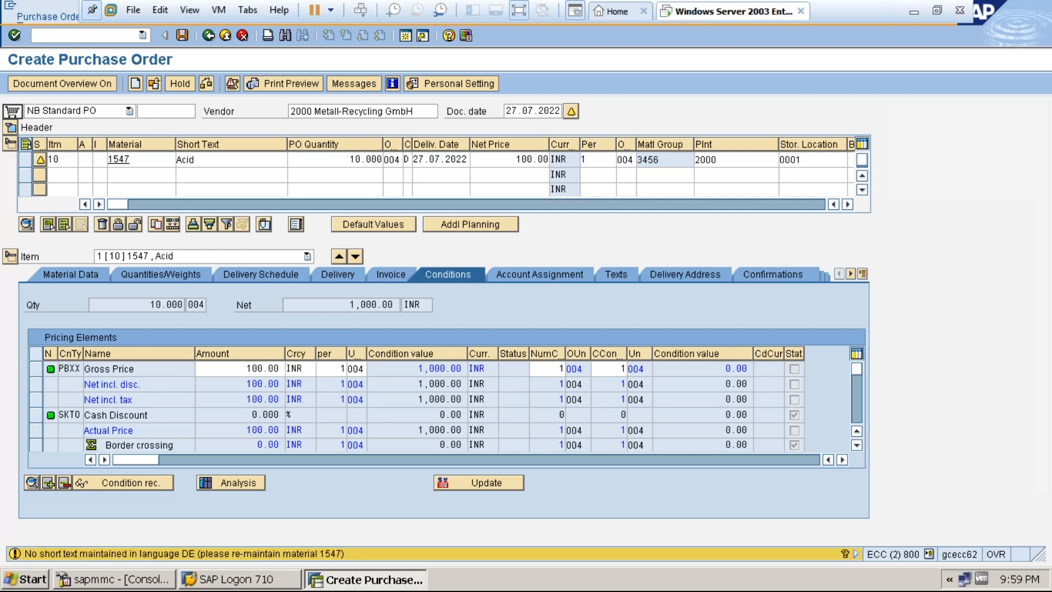
{"action": "key", "text": "Return"}
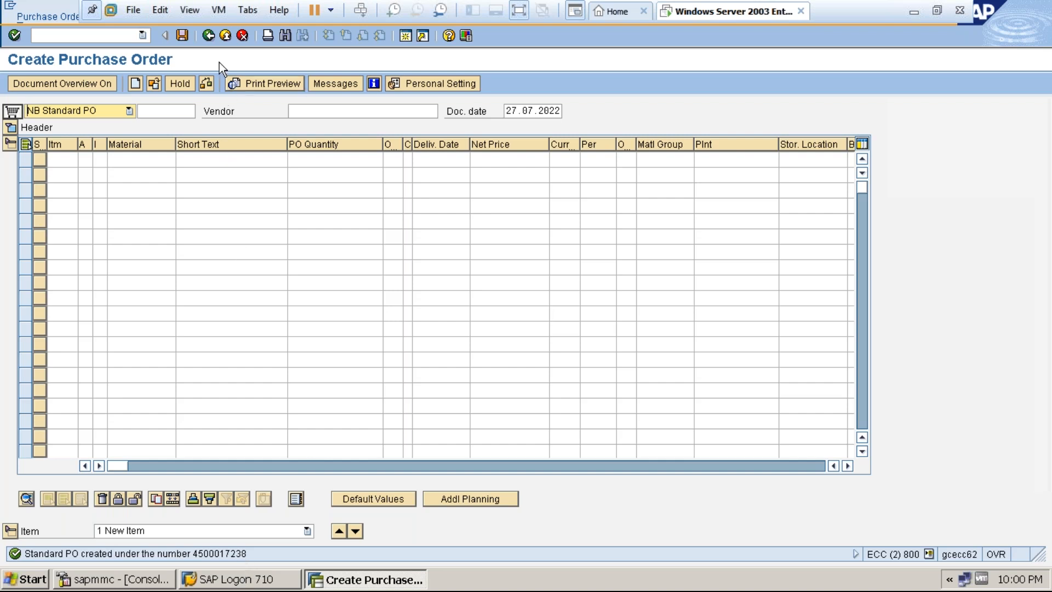
Leave the purchase order and open material 1547 in Change Material for plant 1000 and storage location 0001
{"action": "left_click", "coordinate": [209, 35]}
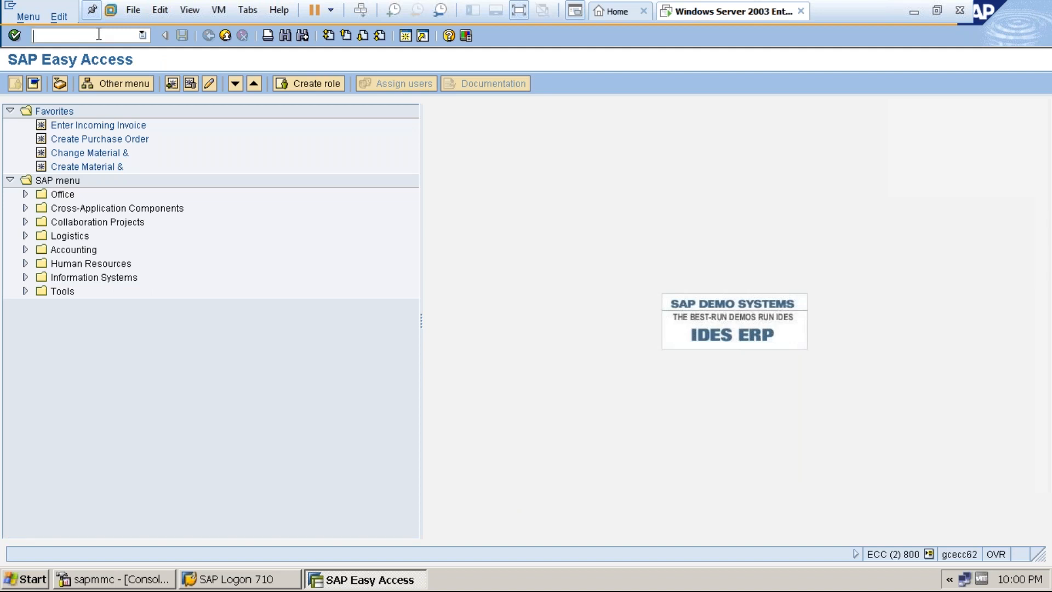
{"action": "type", "text": "mm01"}
{"action": "key", "text": "Return"}
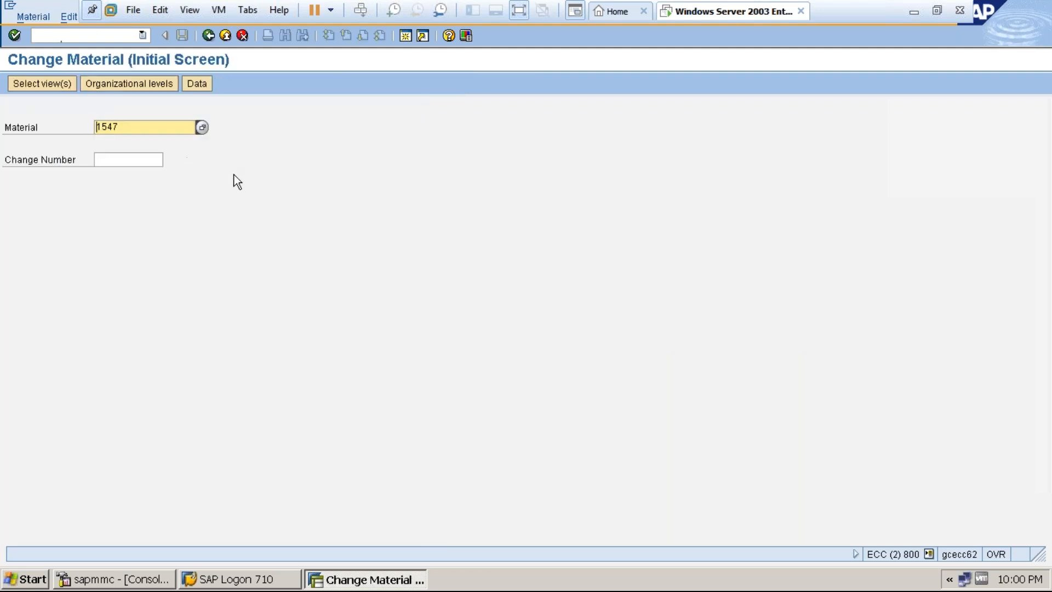
{"action": "key", "text": "Return"}
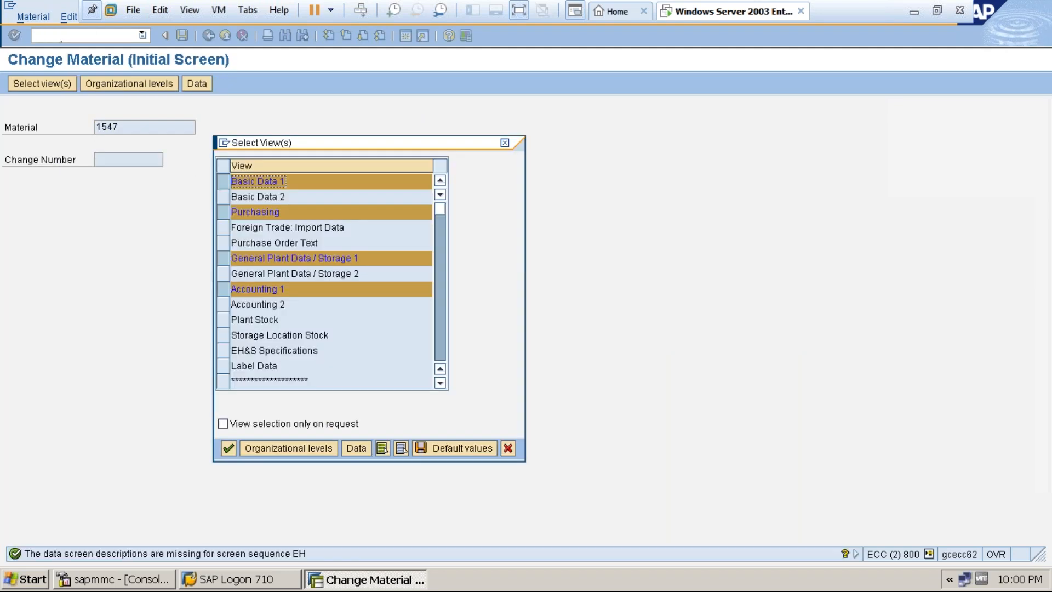
{"action": "left_click", "coordinate": [296, 451]}
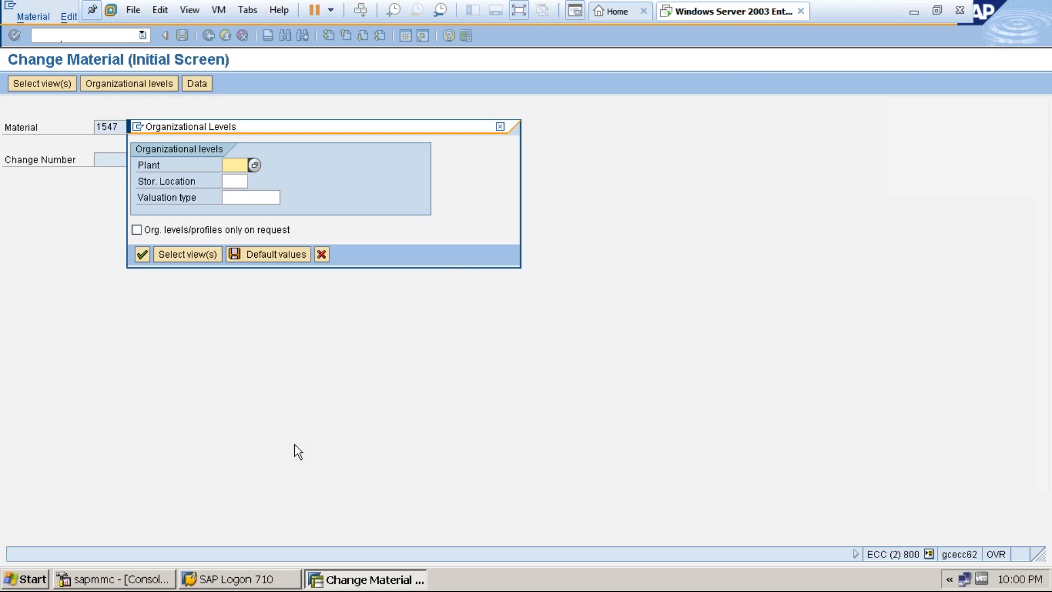
{"action": "type", "text": "1000"}
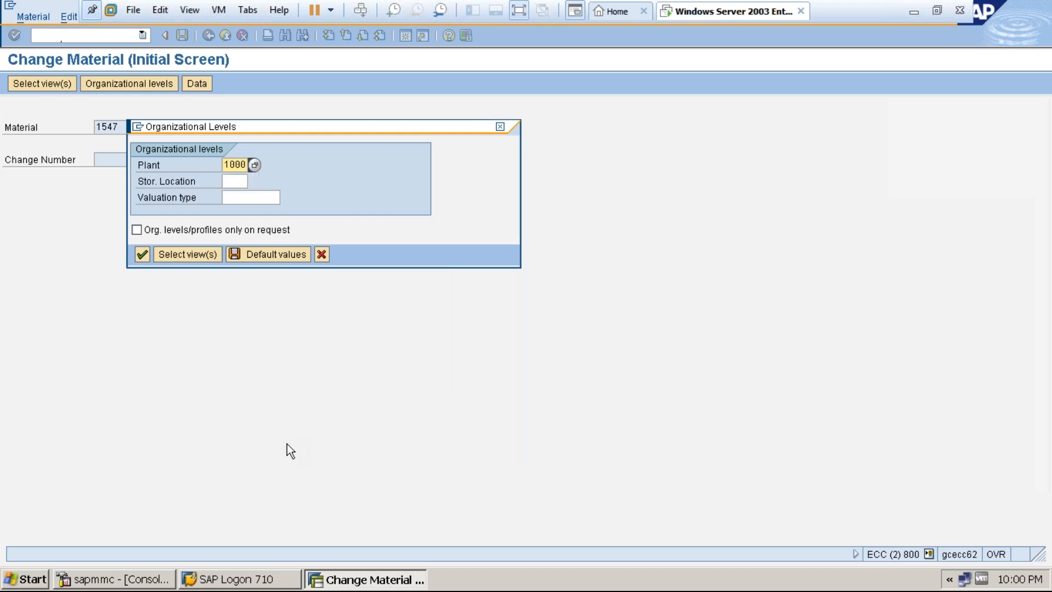
{"action": "left_click", "coordinate": [235, 181]}
{"action": "type", "text": "0001"}
{"action": "key", "text": "Return"}
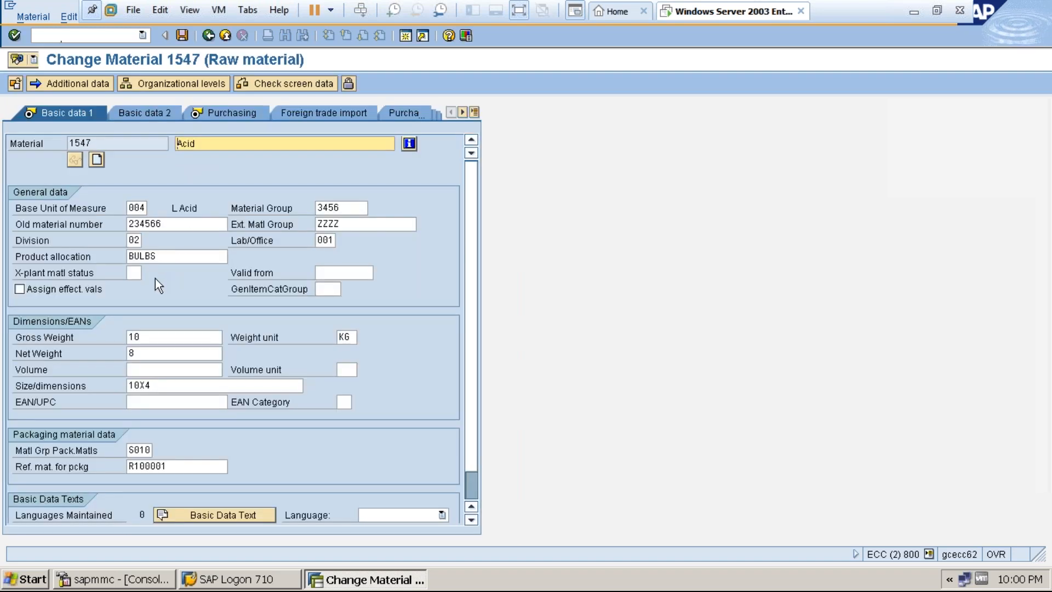
Check the plant-specific material status and the plant it applies to in material 1547's Purchasing view
{"action": "key", "text": "Return"}
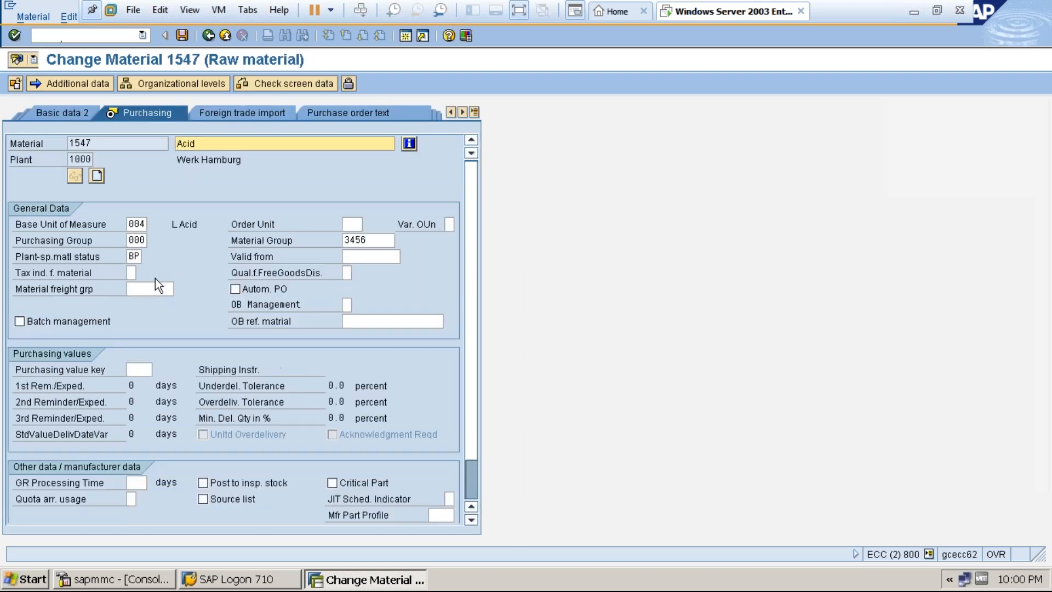
{"action": "left_click", "coordinate": [135, 255]}
{"action": "left_click", "coordinate": [78, 159]}
{"action": "left_click", "coordinate": [135, 255]}
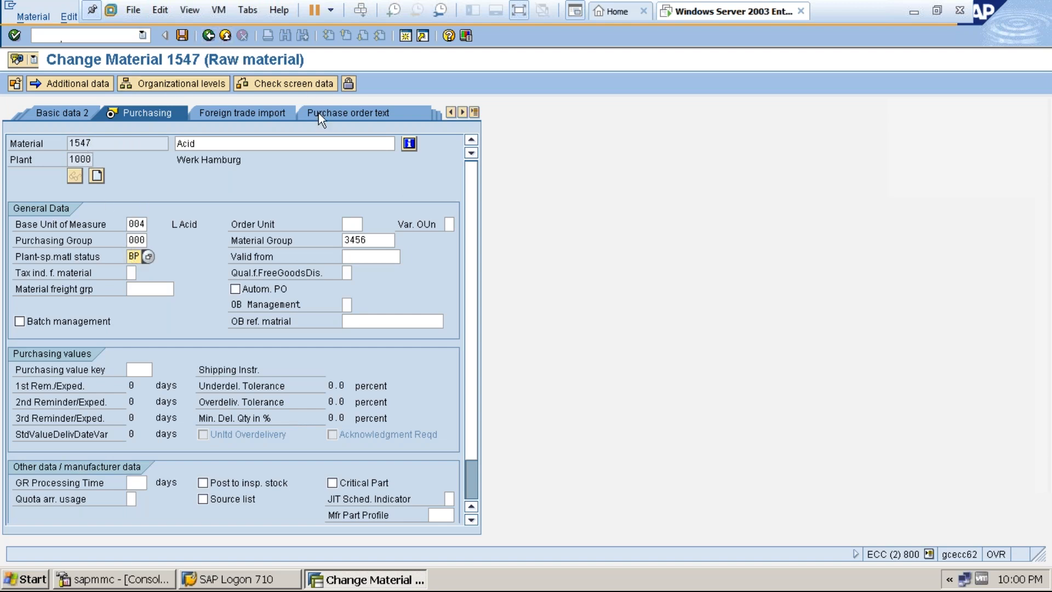
Check the cross-plant material status field in material 1547's Basic data 1 view
{"action": "left_click", "coordinate": [474, 112]}
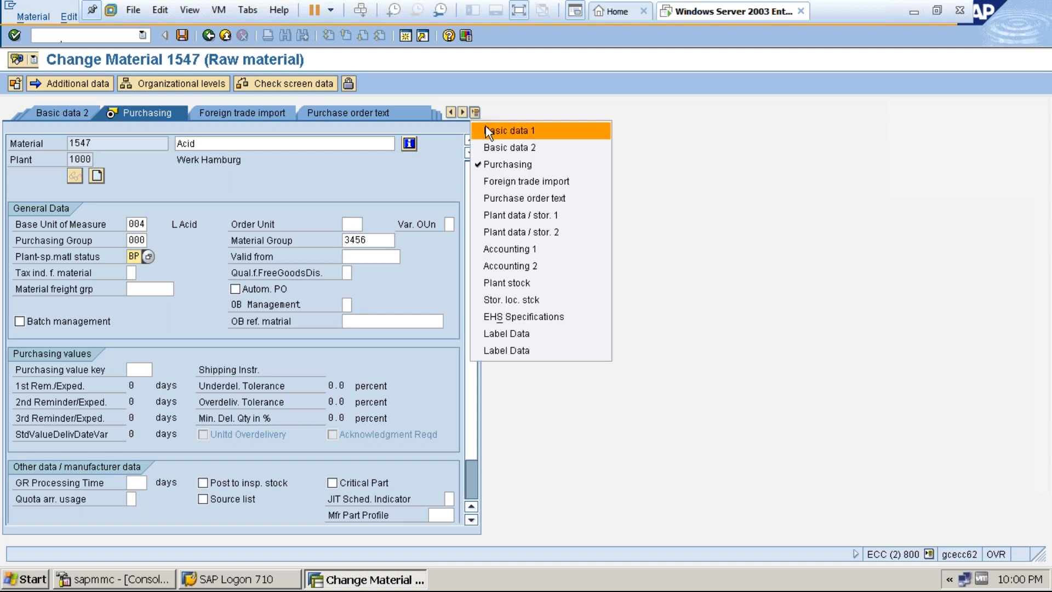
{"action": "left_click", "coordinate": [486, 128]}
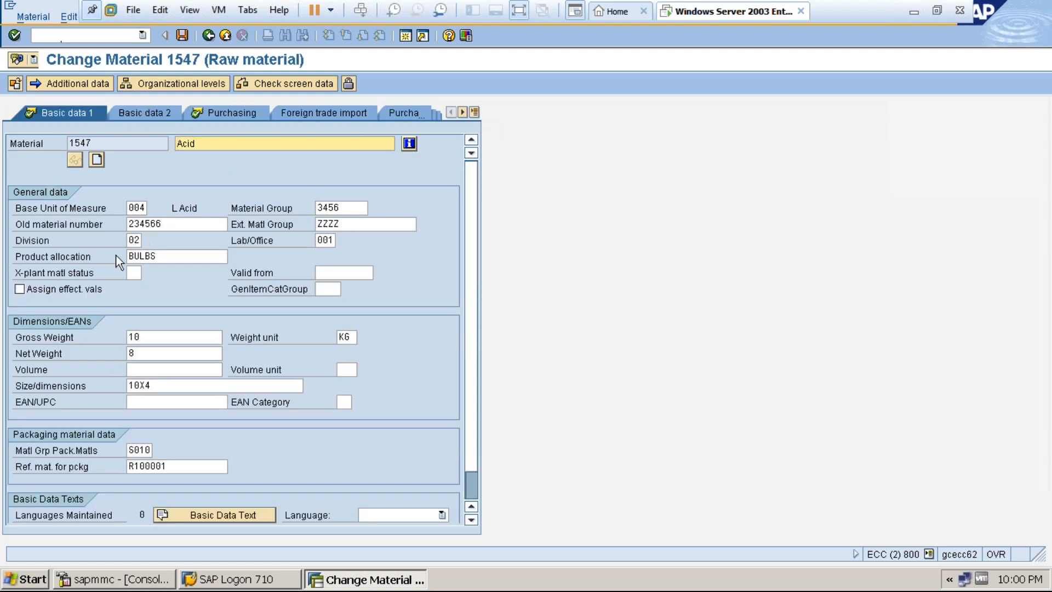
{"action": "left_click", "coordinate": [136, 272]}
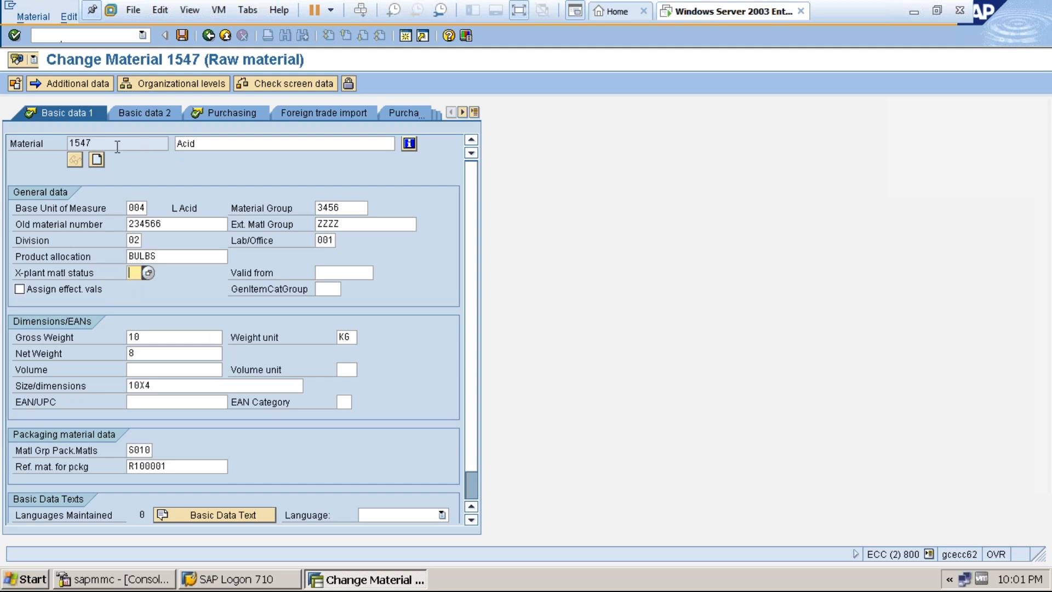
{"action": "left_click", "coordinate": [97, 144]}
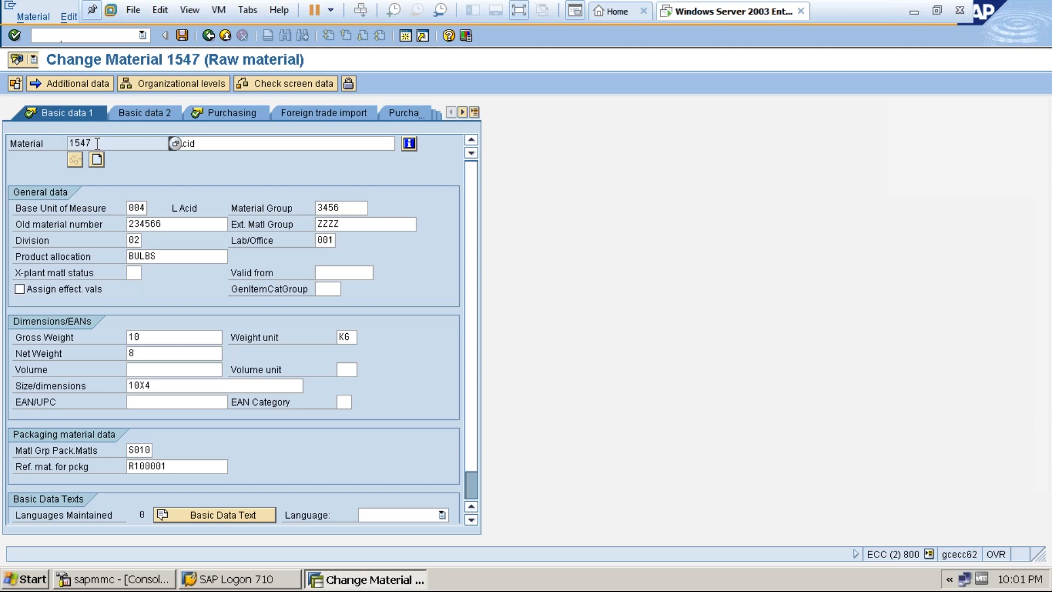
Compare the plant-specific status in the Purchasing view with the cross-plant status in Basic data 1, and exit Change Material
{"action": "left_click", "coordinate": [229, 112]}
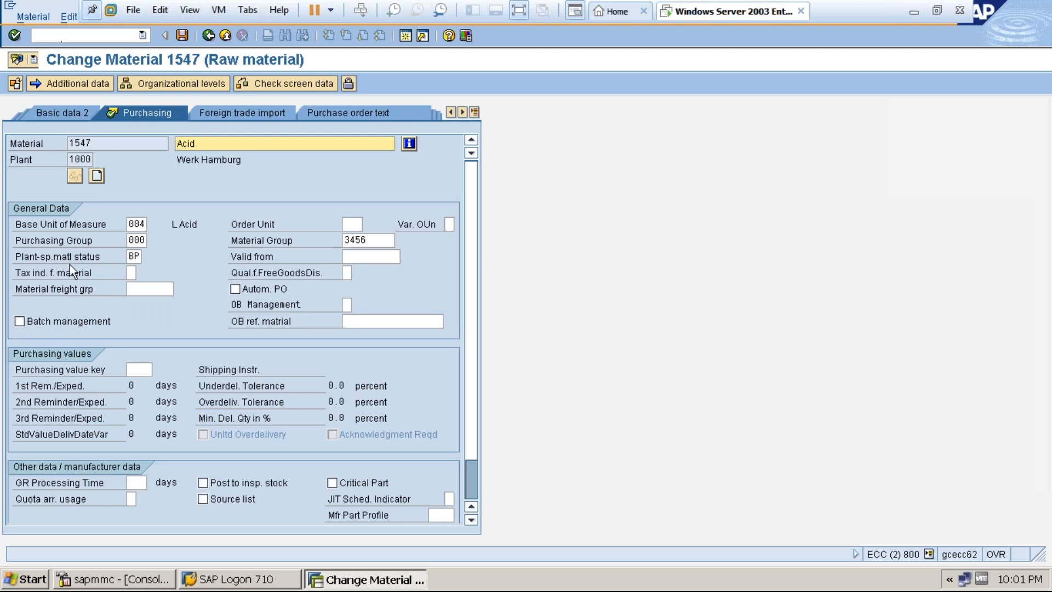
{"action": "left_click", "coordinate": [134, 256]}
{"action": "left_click", "coordinate": [82, 159]}
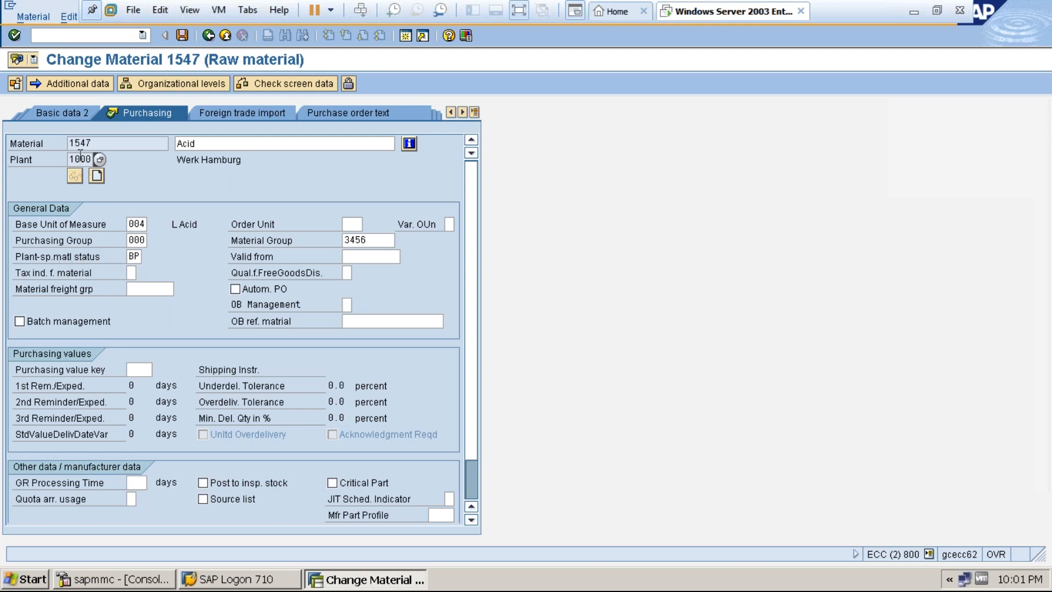
{"action": "left_click", "coordinate": [475, 112]}
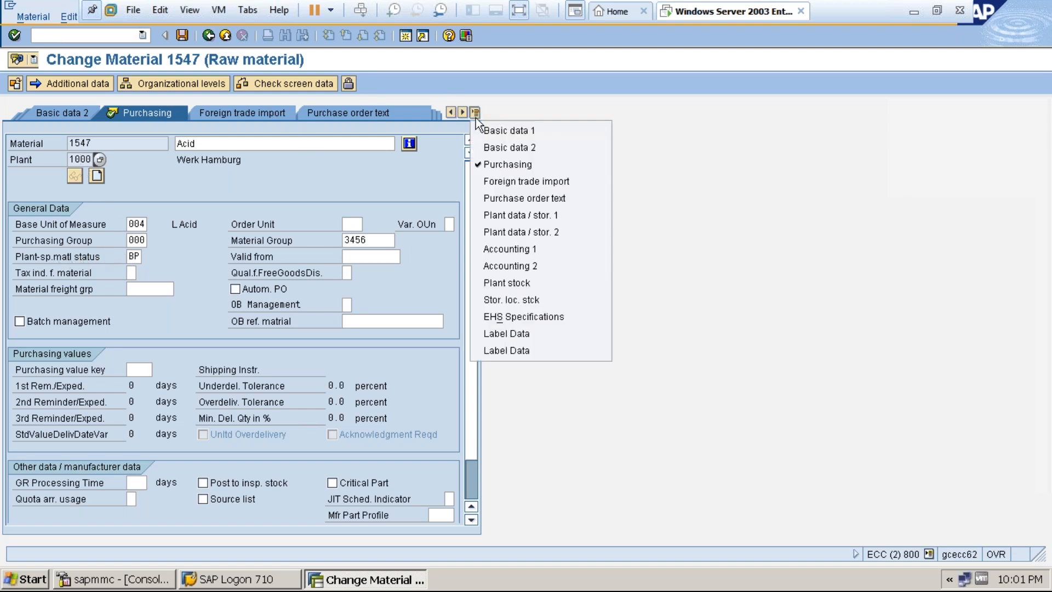
{"action": "left_click", "coordinate": [492, 133]}
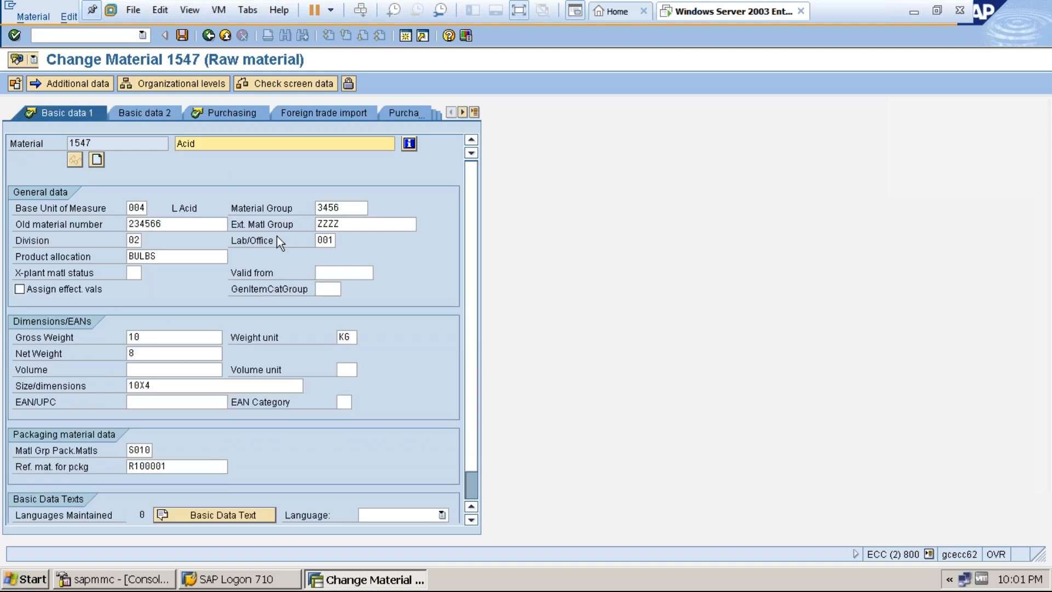
{"action": "left_click", "coordinate": [135, 272]}
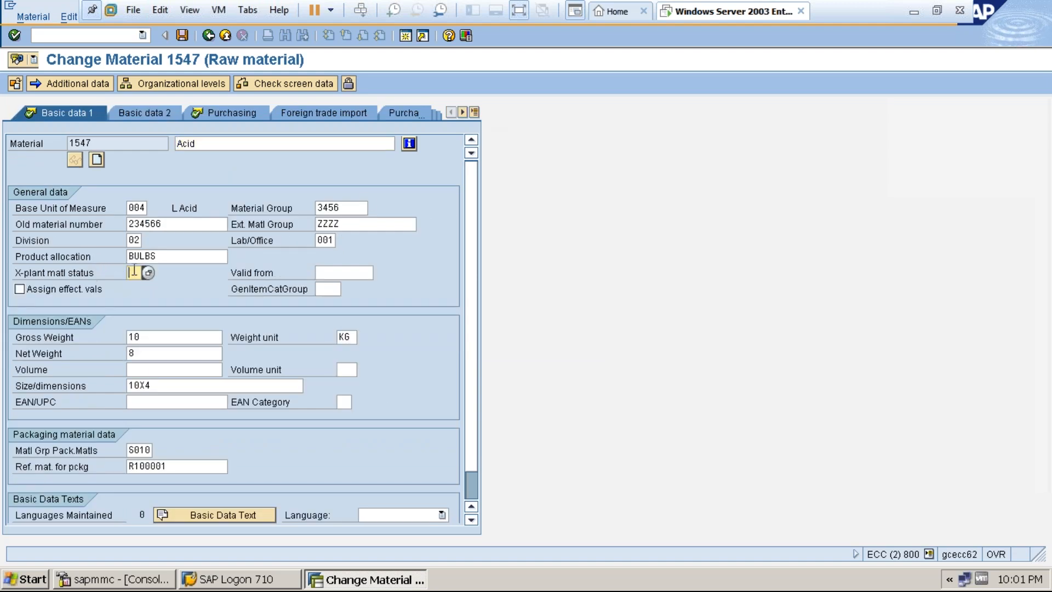
{"action": "left_click", "coordinate": [90, 143]}
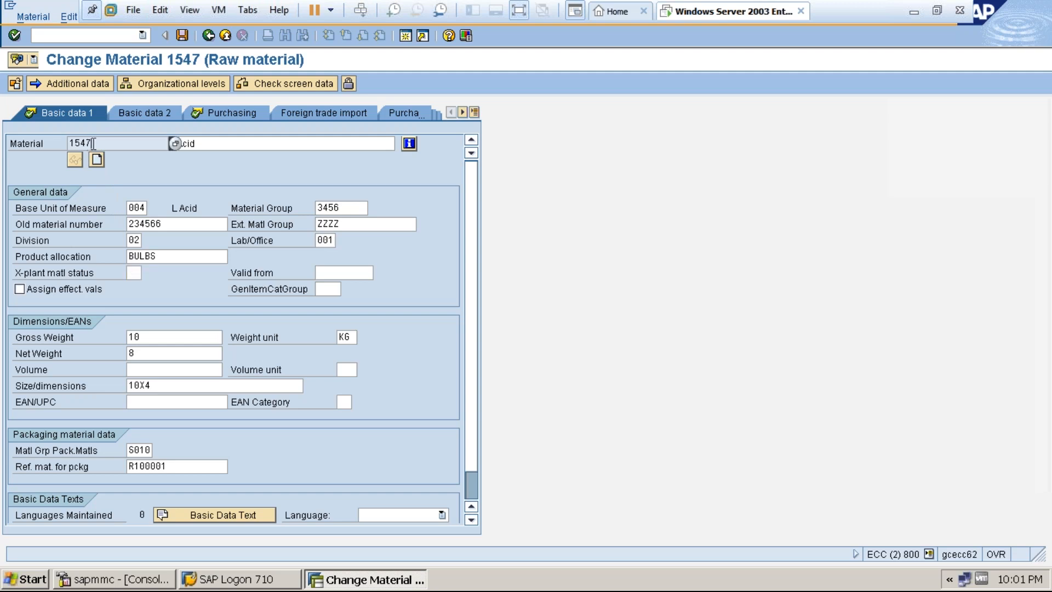
{"action": "left_click", "coordinate": [208, 36]}
{"action": "left_click", "coordinate": [208, 36]}
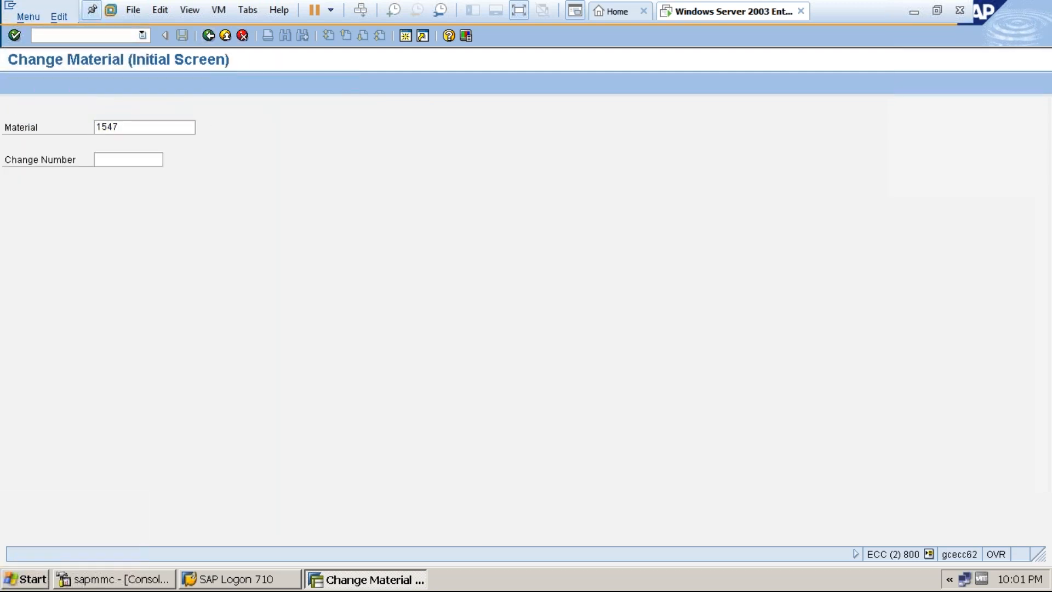
Run the Materials List transaction MM60 for material 1547
{"action": "type", "text": "mm60"}
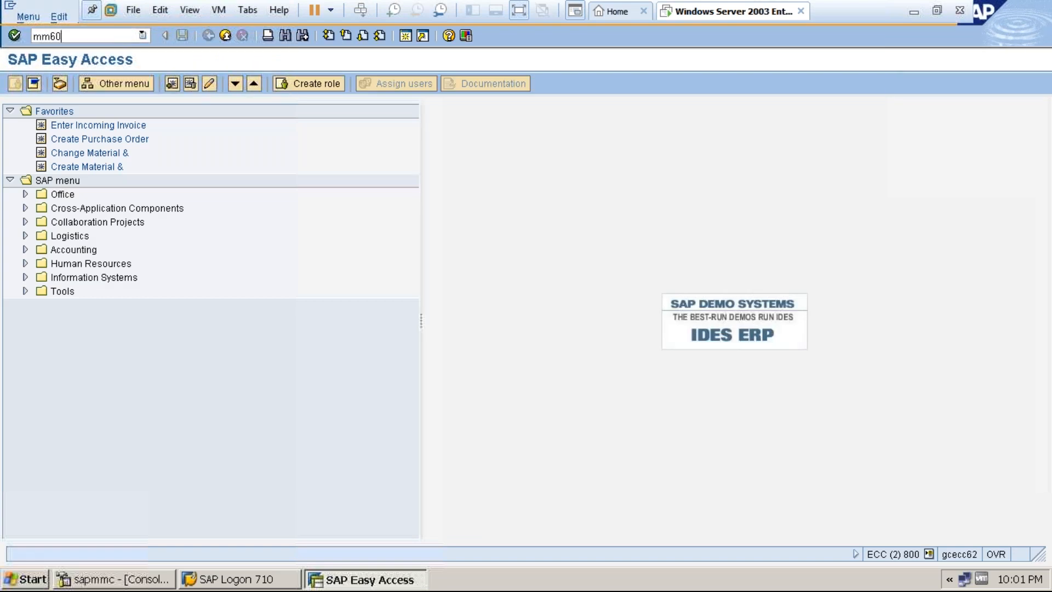
{"action": "key", "text": "Return"}
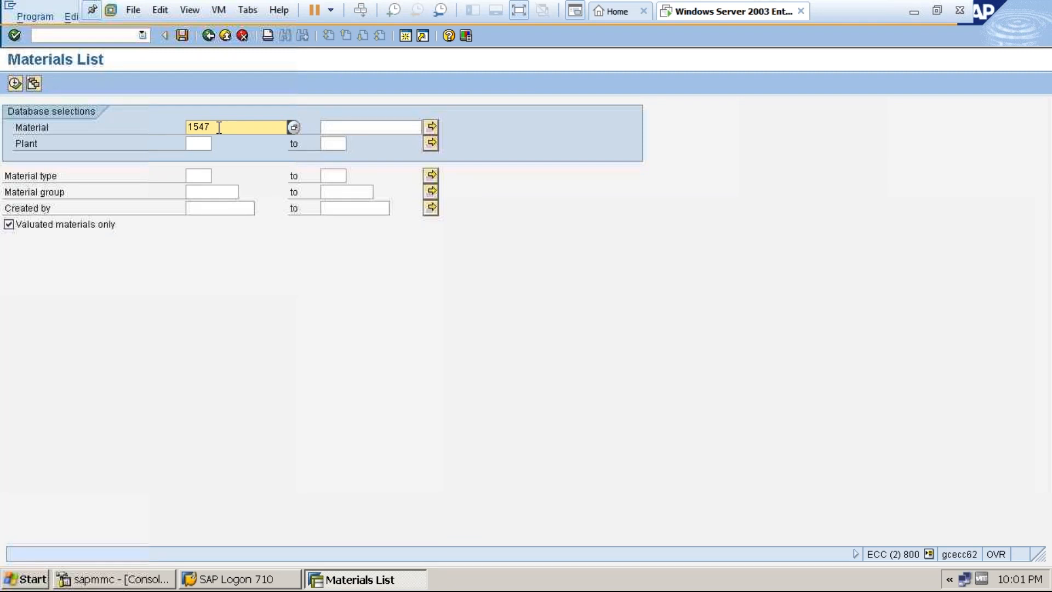
{"action": "left_click", "coordinate": [18, 86]}
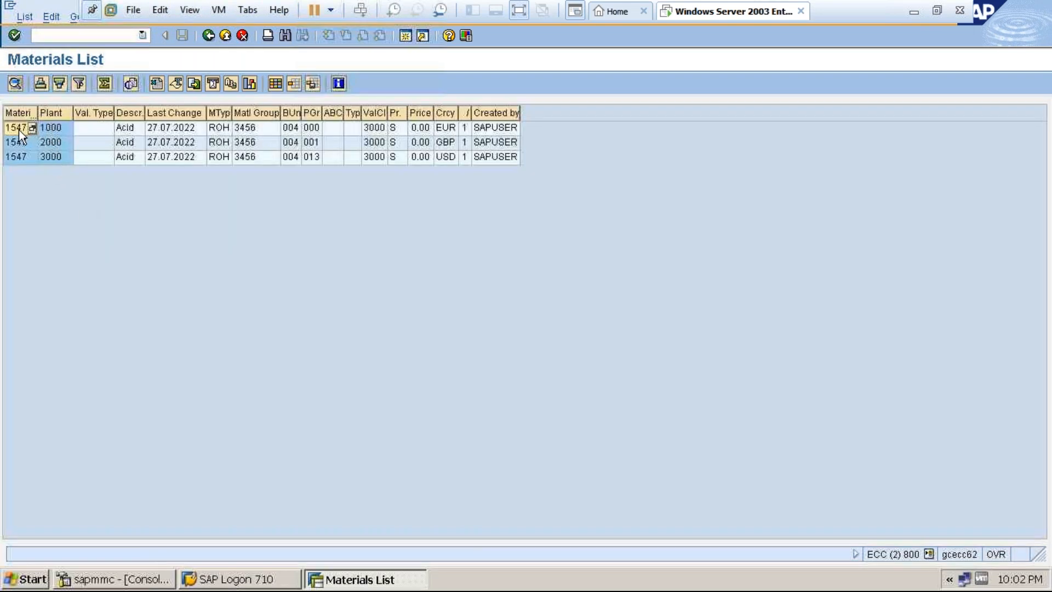
Examine which plants material 1547 is maintained in, going through each row, and leave the list
{"action": "left_click", "coordinate": [54, 127]}
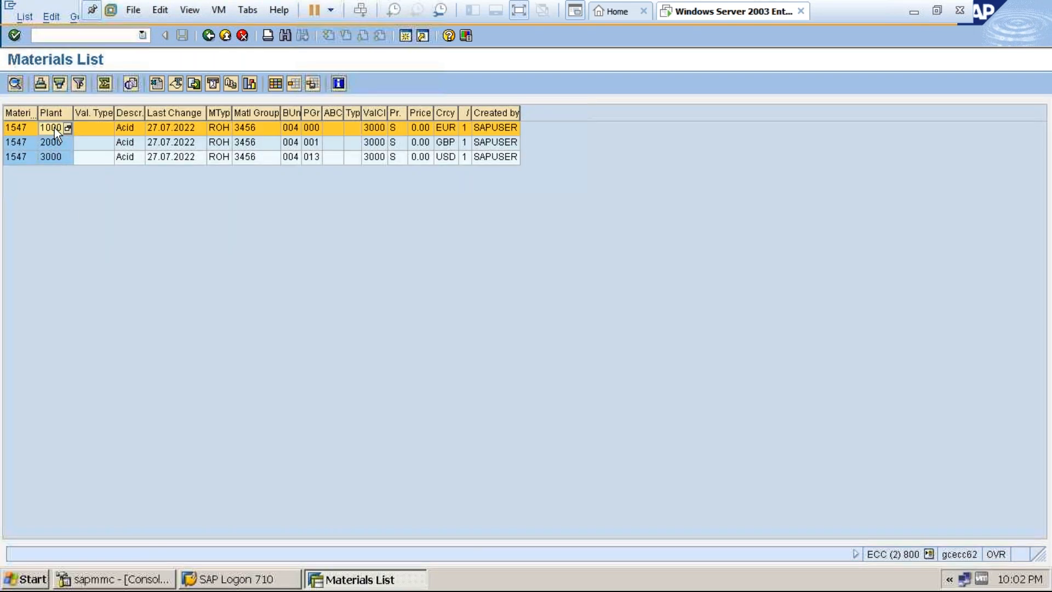
{"action": "left_click", "coordinate": [22, 142]}
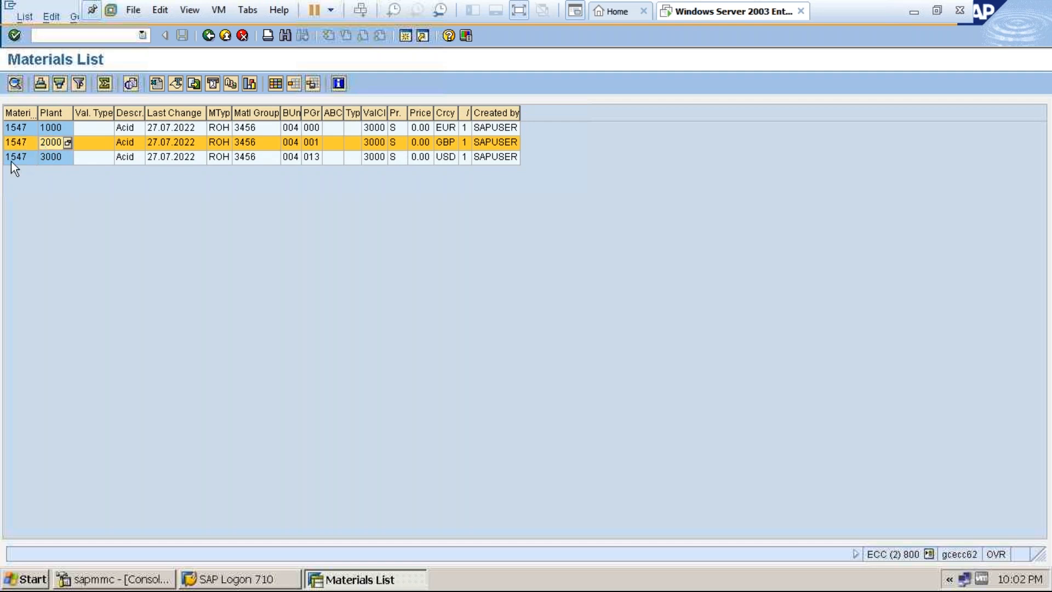
{"action": "left_click", "coordinate": [13, 159]}
{"action": "left_click", "coordinate": [48, 163]}
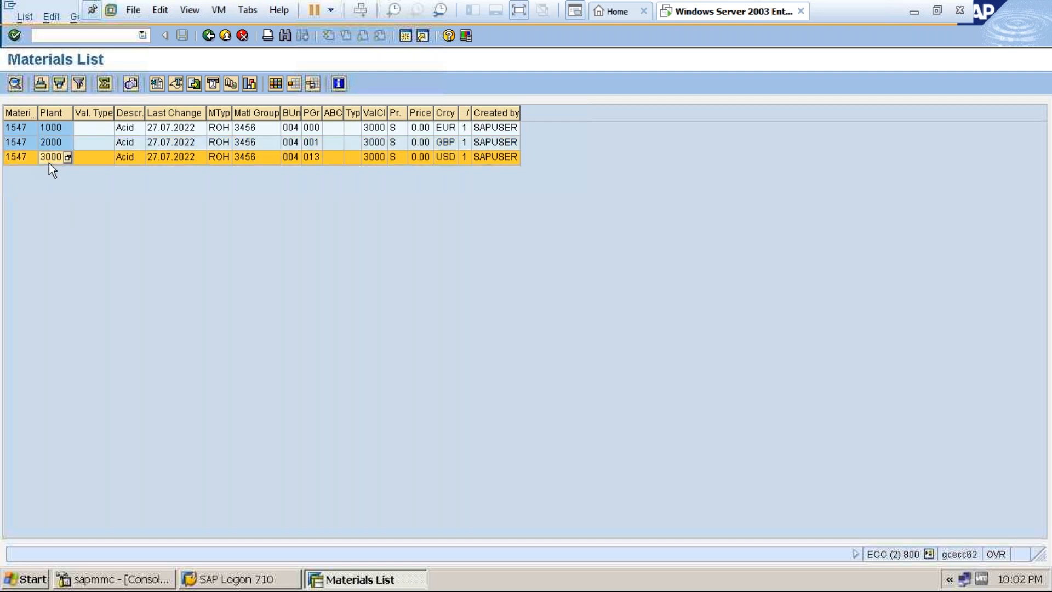
{"action": "left_click", "coordinate": [52, 128]}
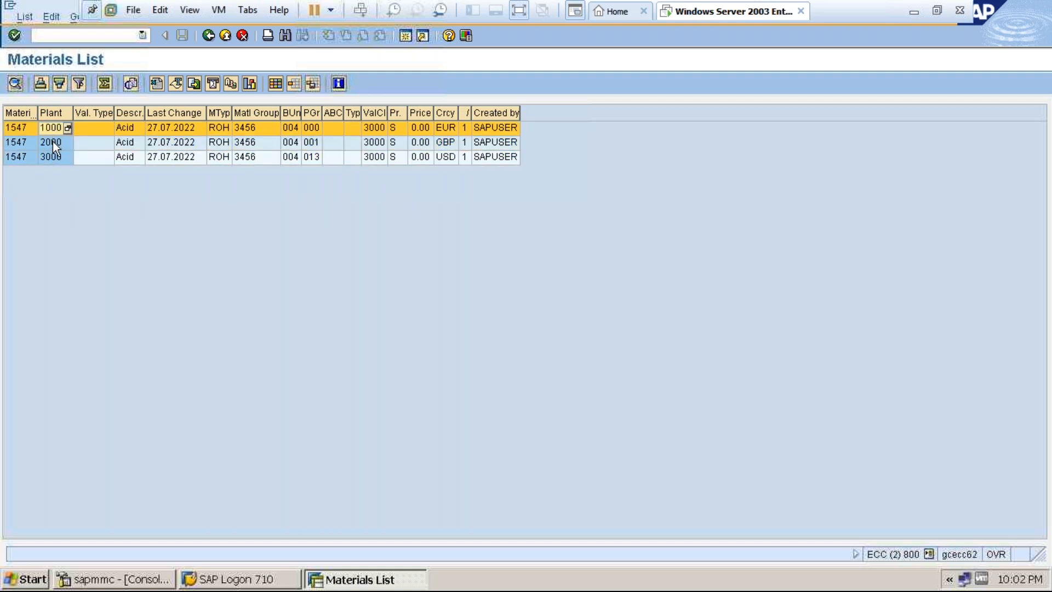
{"action": "left_click", "coordinate": [52, 141]}
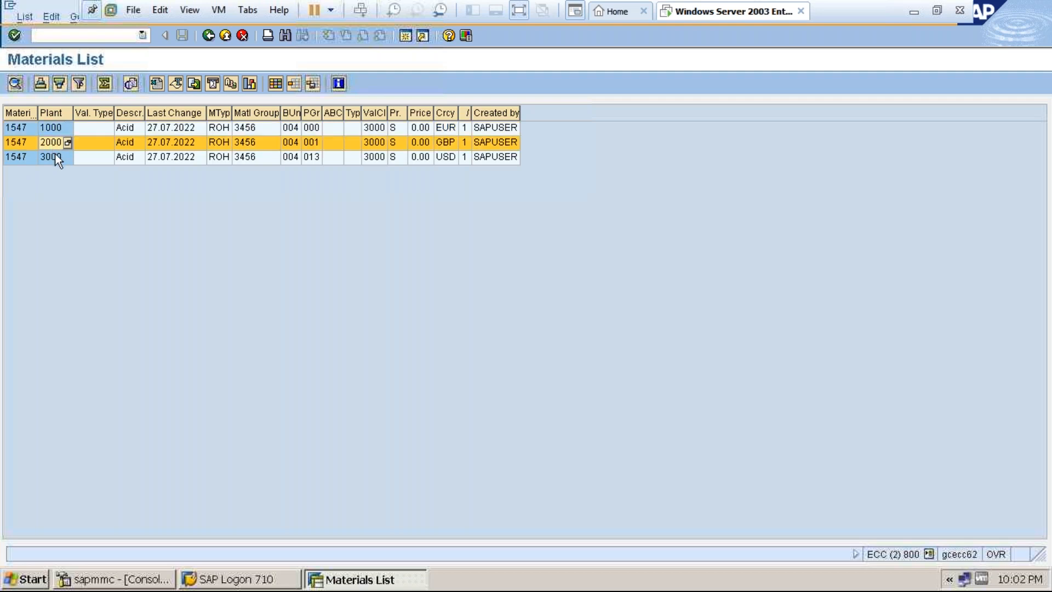
{"action": "left_click", "coordinate": [53, 156]}
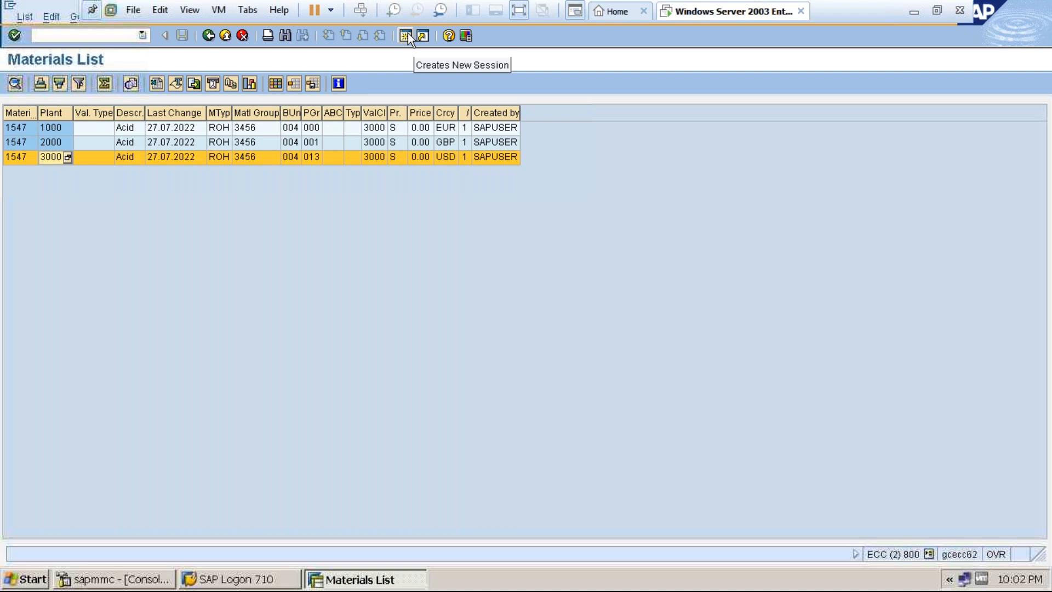
{"action": "left_click", "coordinate": [54, 129]}
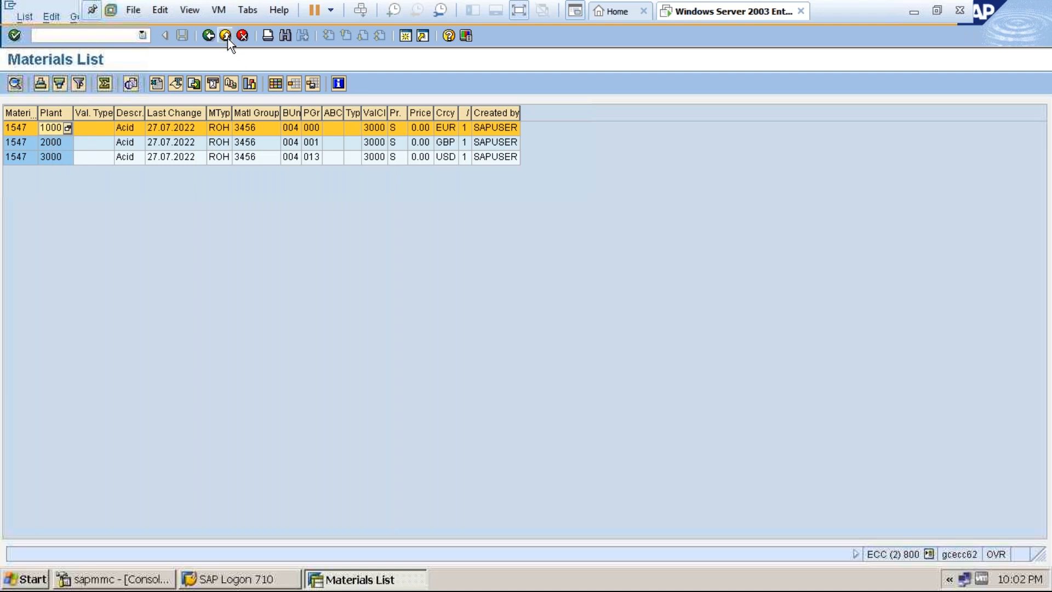
{"action": "left_click", "coordinate": [54, 140]}
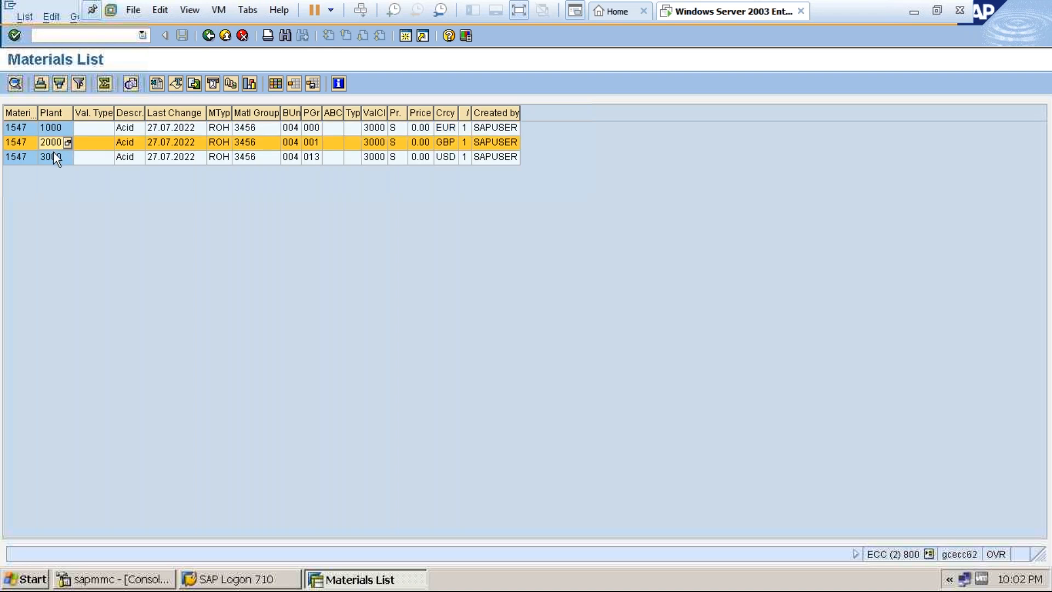
{"action": "left_click", "coordinate": [55, 157]}
{"action": "left_click", "coordinate": [20, 156]}
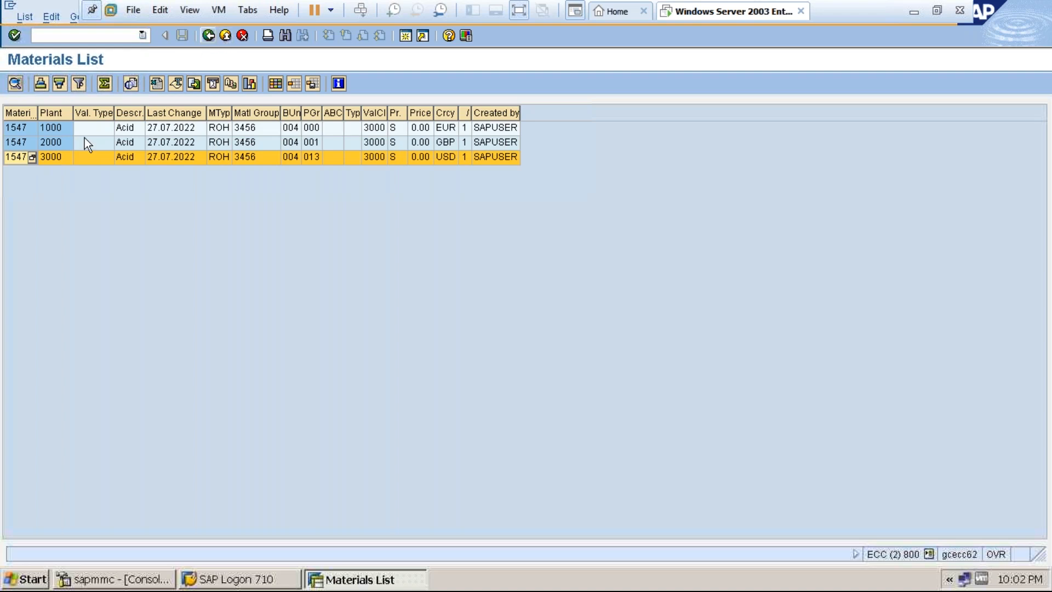
{"action": "left_click", "coordinate": [225, 36]}
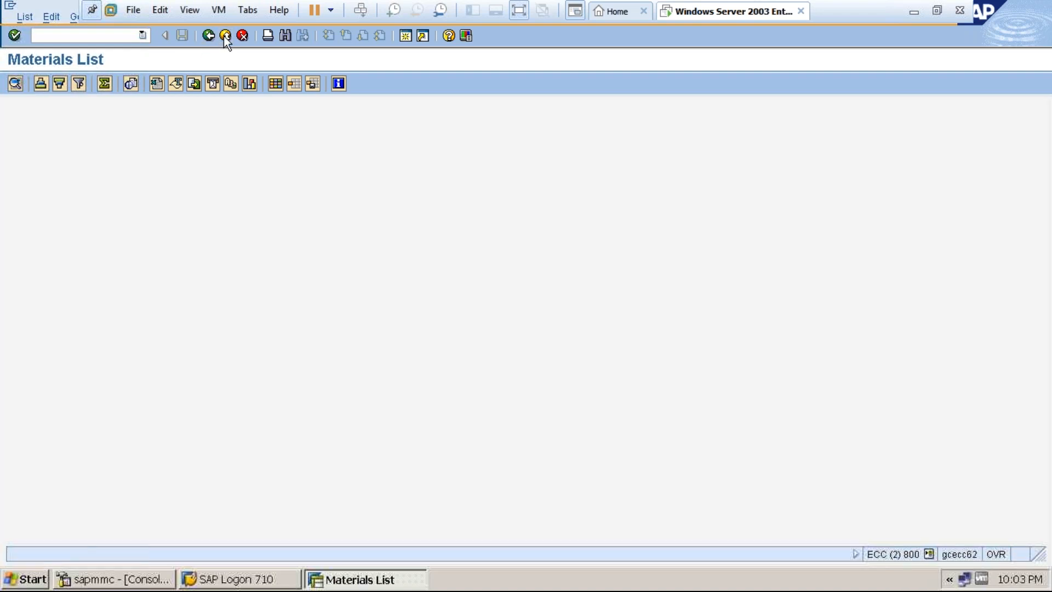
Take the virtual machine out of full screen and switch to the Material Master document in Microsoft Word
{"action": "left_click", "coordinate": [518, 13]}
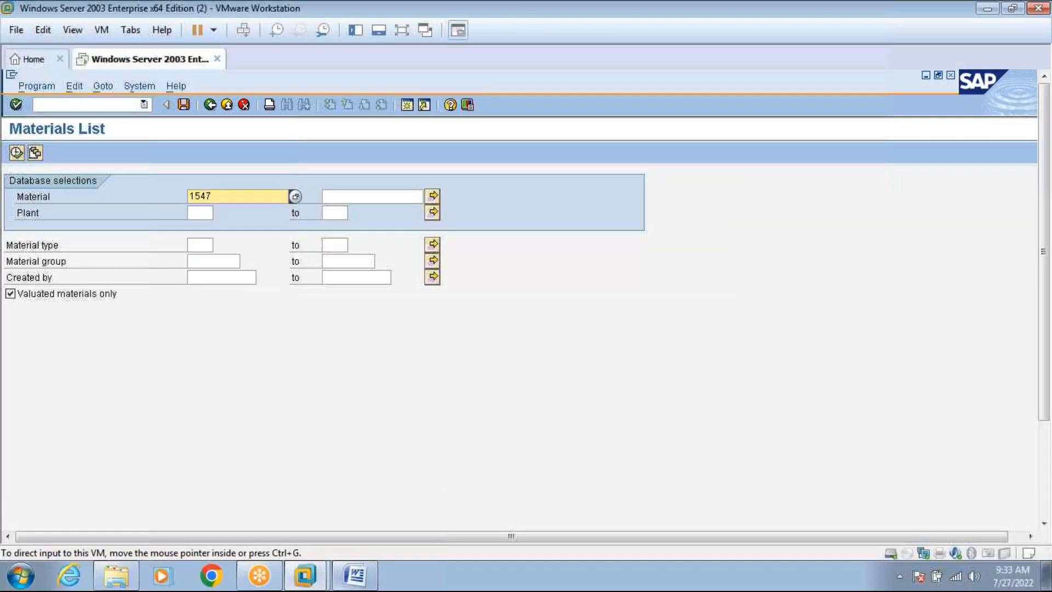
{"action": "left_click", "coordinate": [357, 575]}
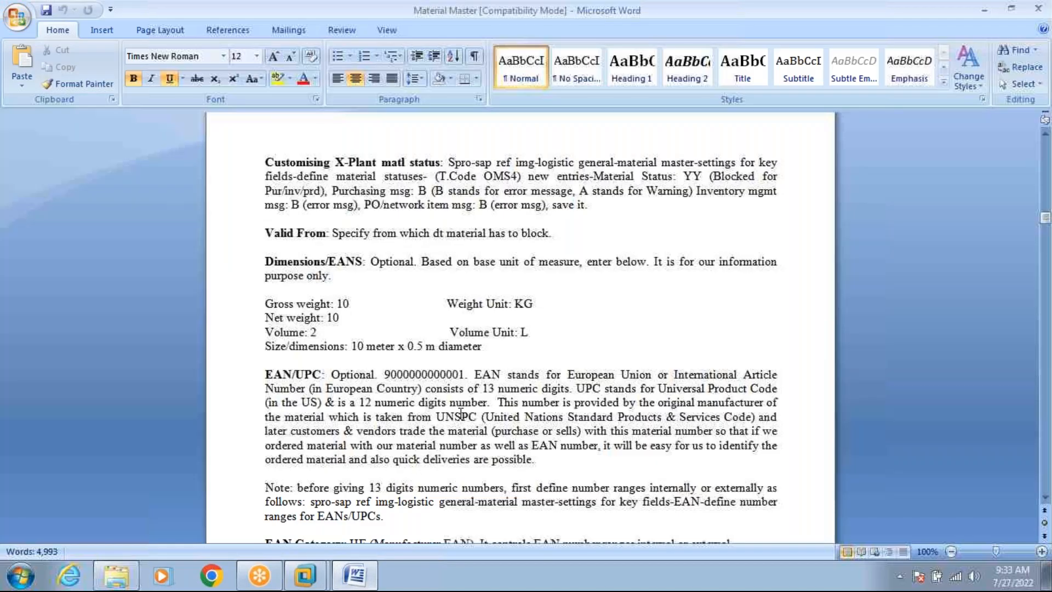
{"action": "mouse_move", "coordinate": [316, 575]}
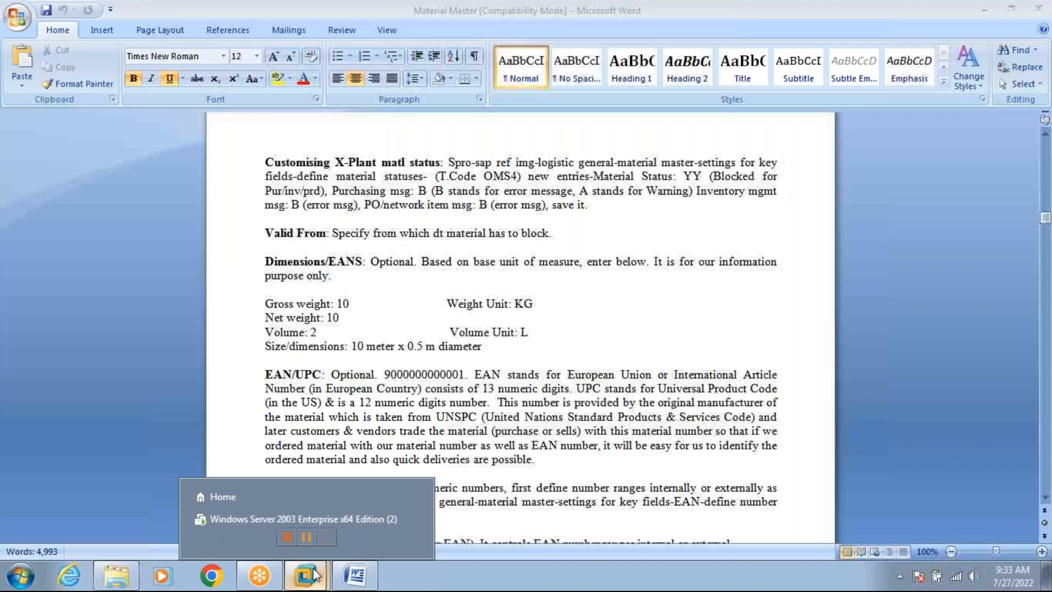
Switch back to the SAP virtual machine, leave the Materials List, and start transaction MM02 for material 1547
{"action": "left_click", "coordinate": [308, 514]}
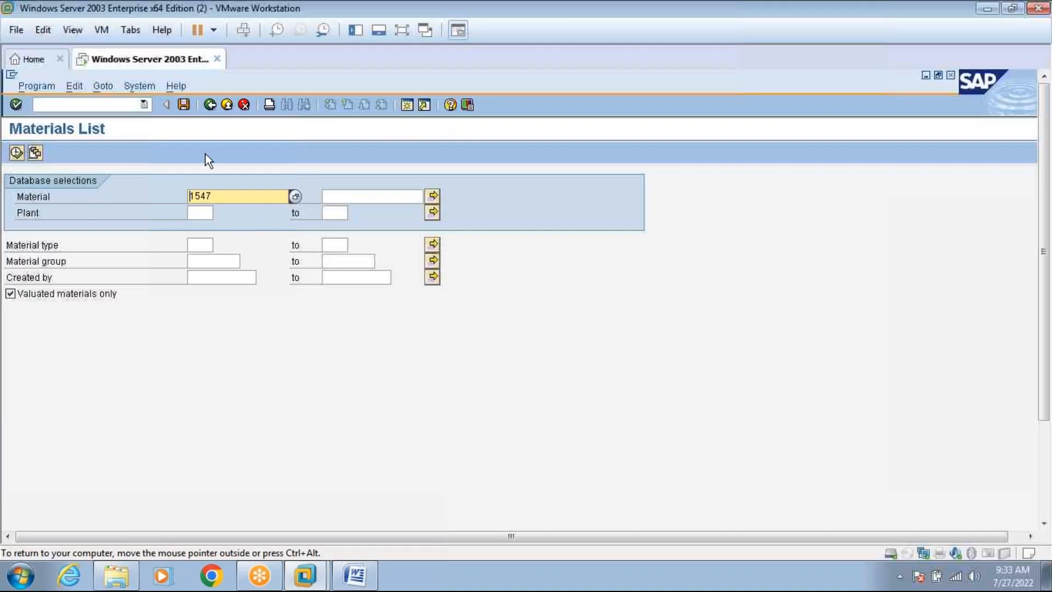
{"action": "left_click", "coordinate": [227, 105]}
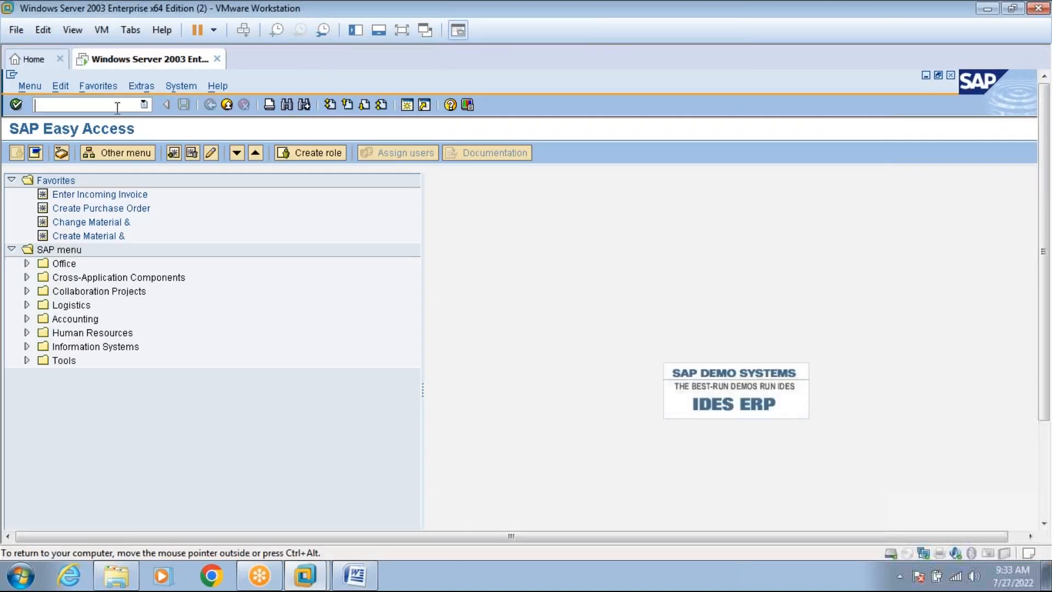
{"action": "type", "text": "mm02"}
{"action": "key", "text": "Return"}
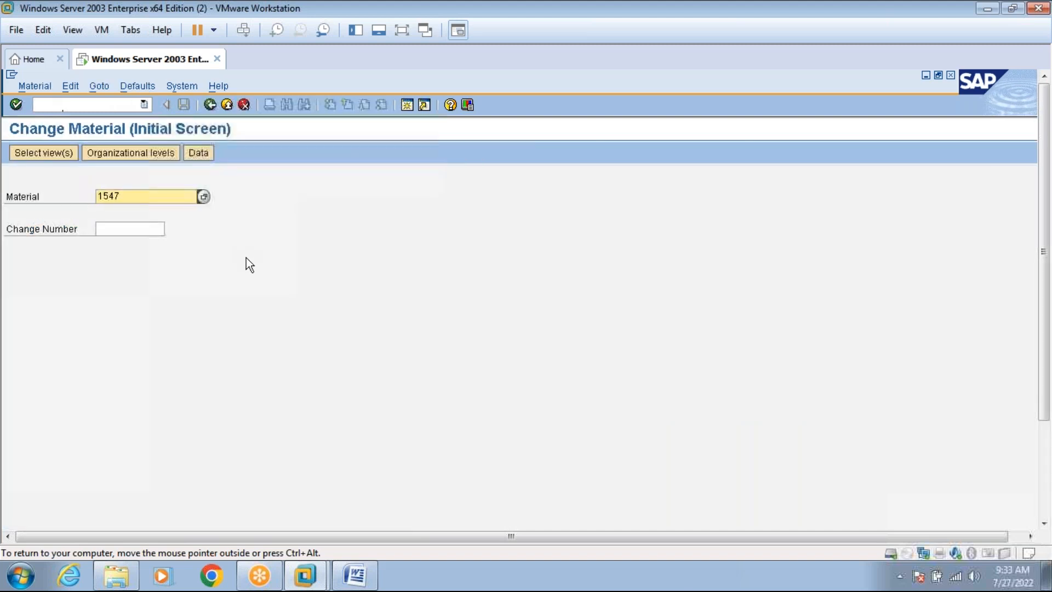
{"action": "key", "text": "Return"}
Accept the view selection, set plant 1000 and storage location 0001, and open the Purchasing view
{"action": "left_click", "coordinate": [311, 516]}
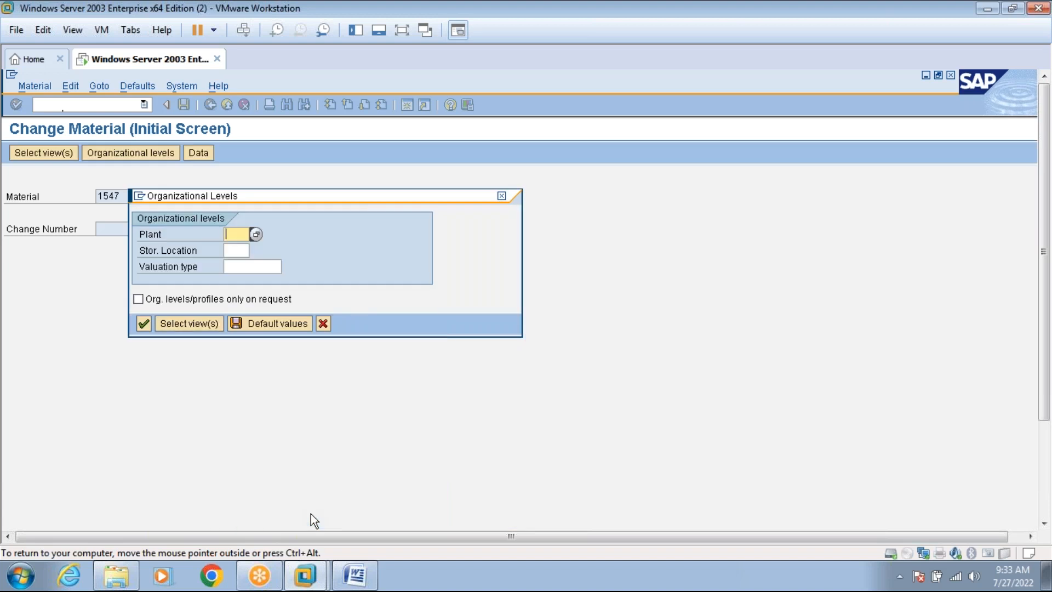
{"action": "type", "text": "1000"}
{"action": "left_click", "coordinate": [236, 251]}
{"action": "type", "text": "0001"}
{"action": "key", "text": "Return"}
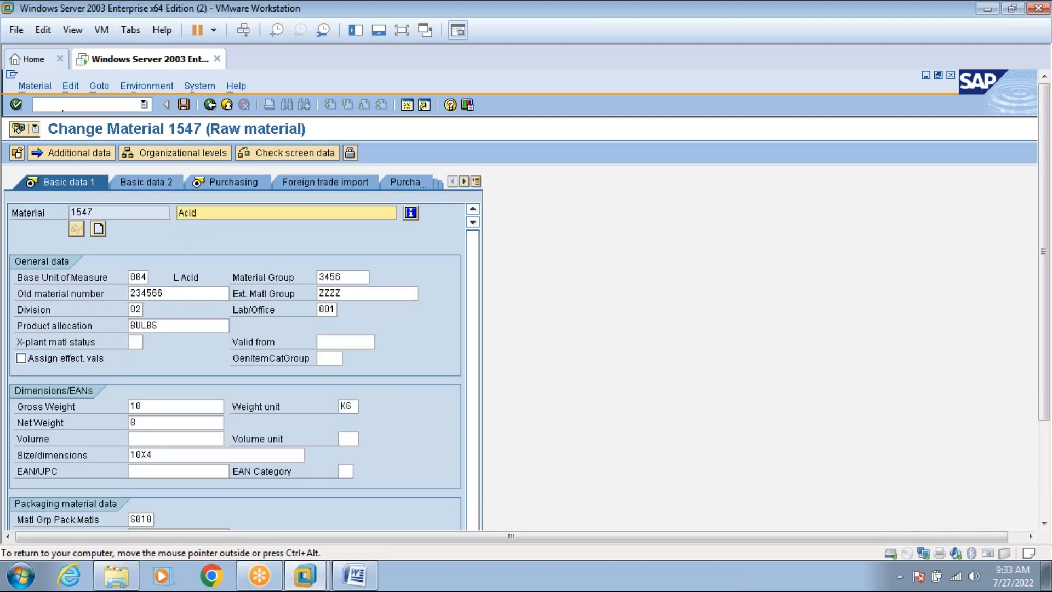
{"action": "left_click", "coordinate": [224, 182]}
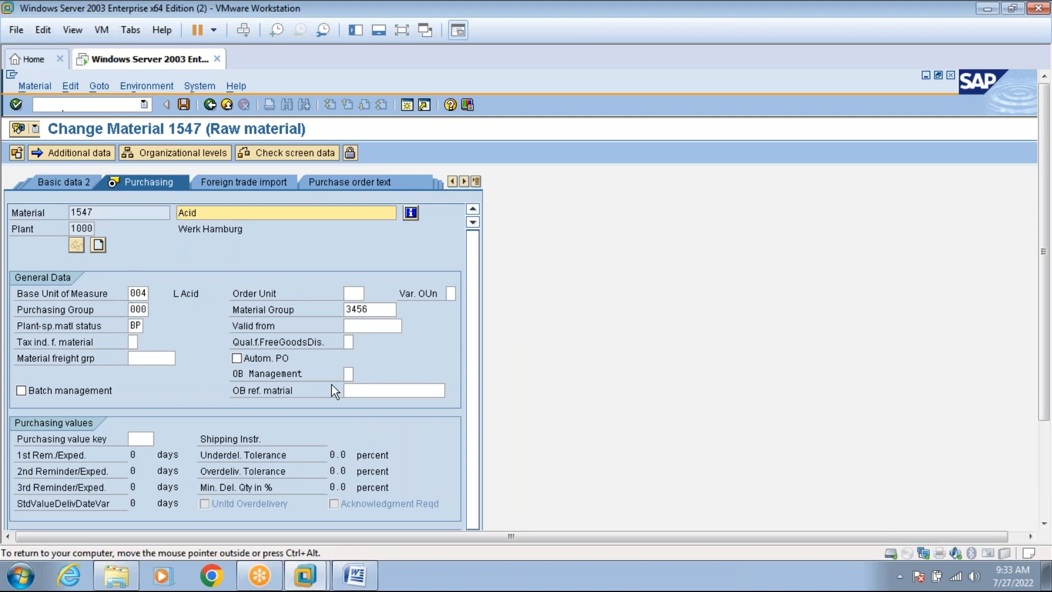
Examine the Valid from field and the possible tax indicator entries in the Purchasing view, without choosing an entry
{"action": "left_click", "coordinate": [366, 327]}
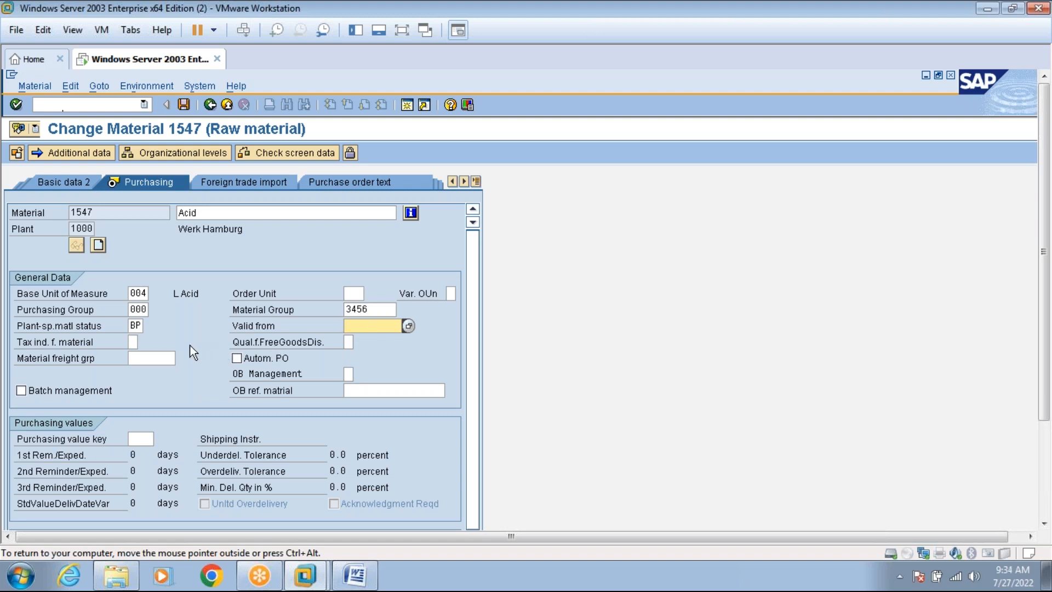
{"action": "left_click", "coordinate": [133, 341]}
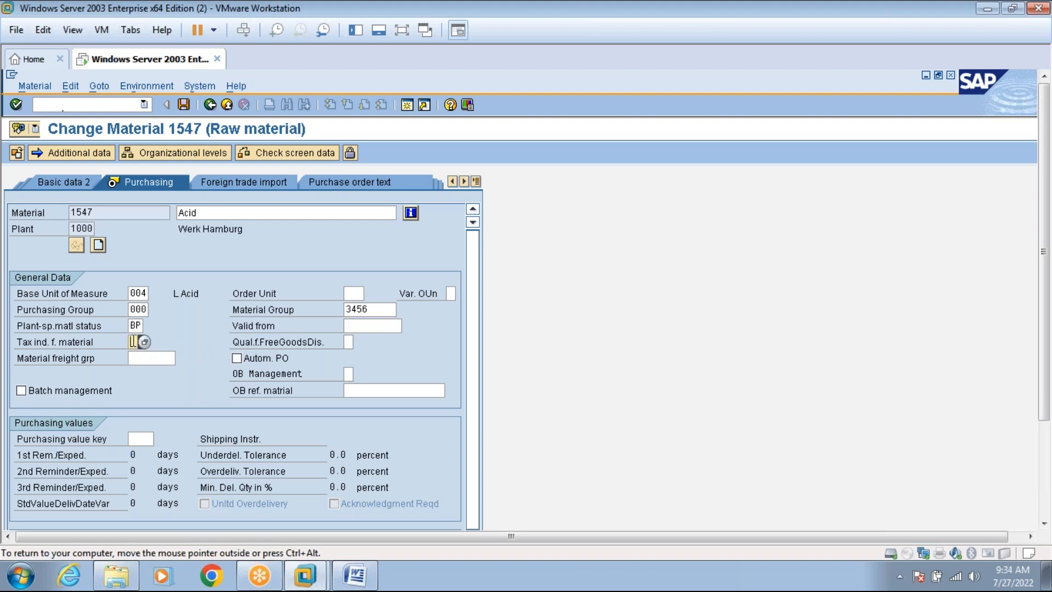
{"action": "left_click", "coordinate": [141, 344]}
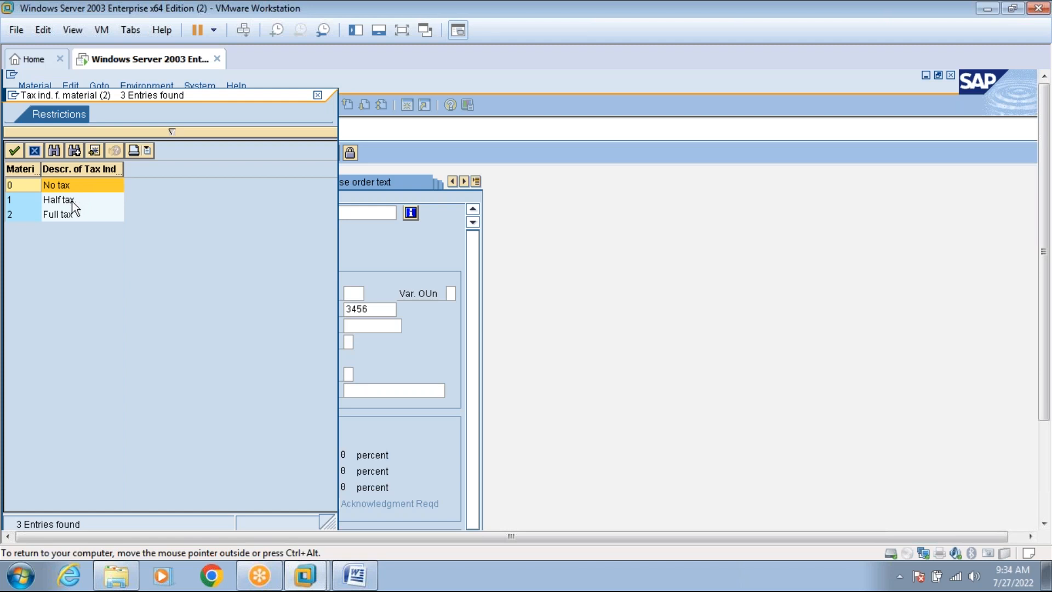
{"action": "left_click", "coordinate": [317, 95]}
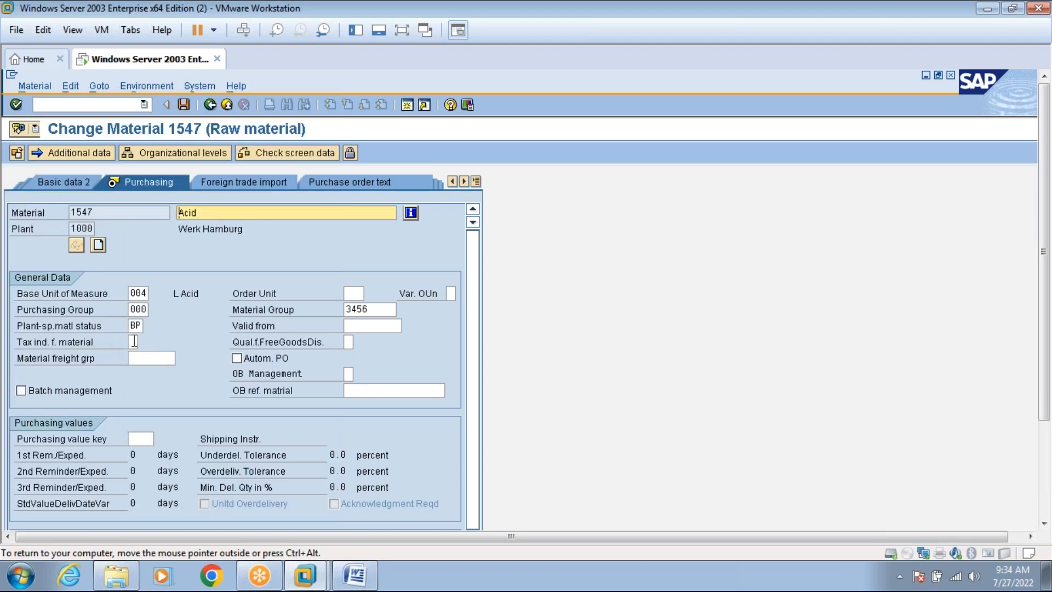
Examine the possible entries for discount in kind qualification and close the list without choosing one
{"action": "left_click", "coordinate": [348, 342]}
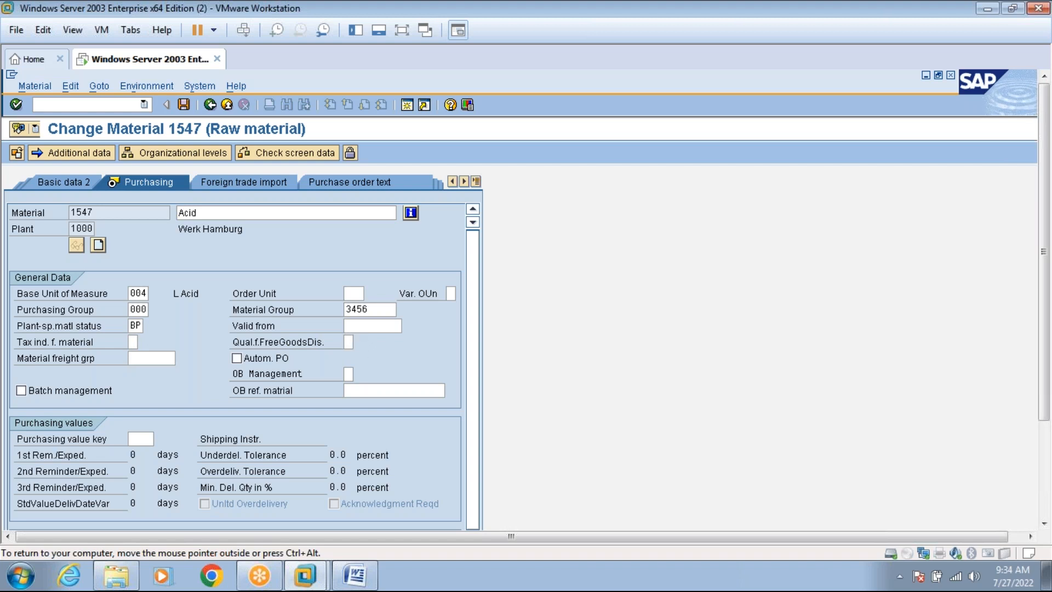
{"action": "left_click", "coordinate": [359, 342]}
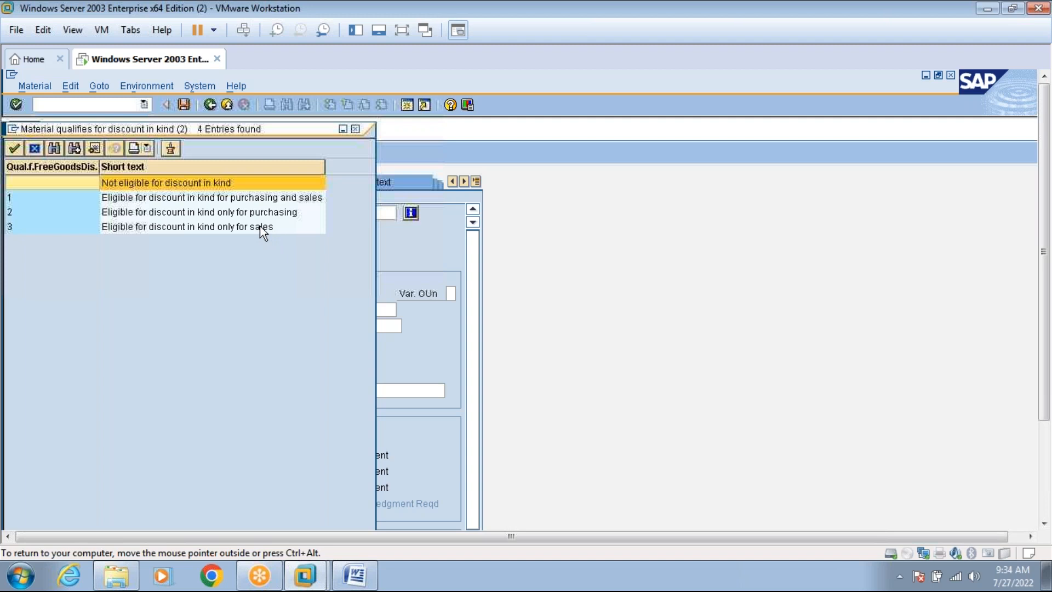
{"action": "left_click", "coordinate": [241, 182]}
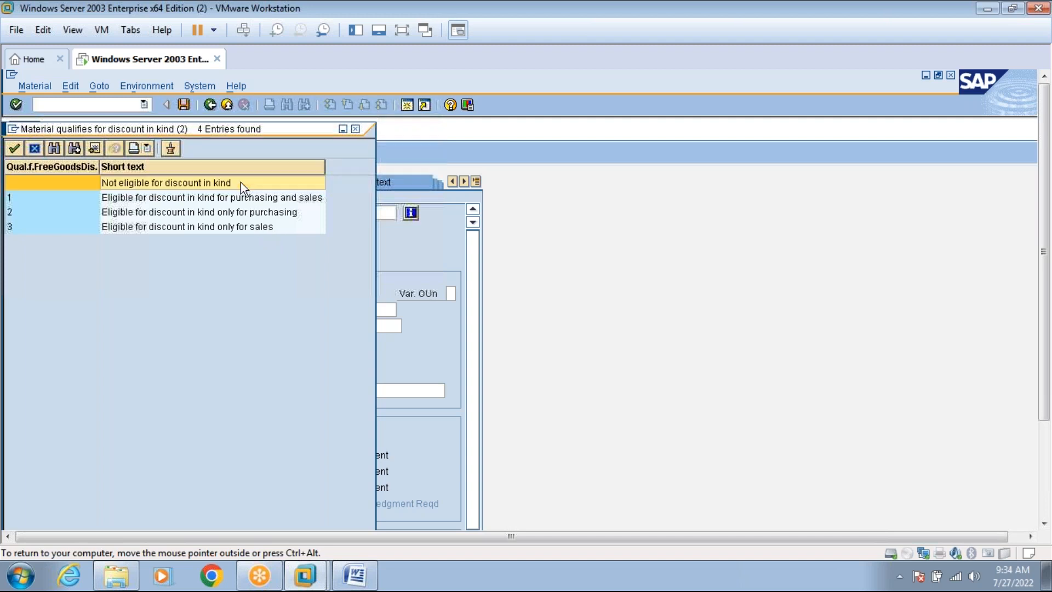
{"action": "left_click", "coordinate": [355, 129]}
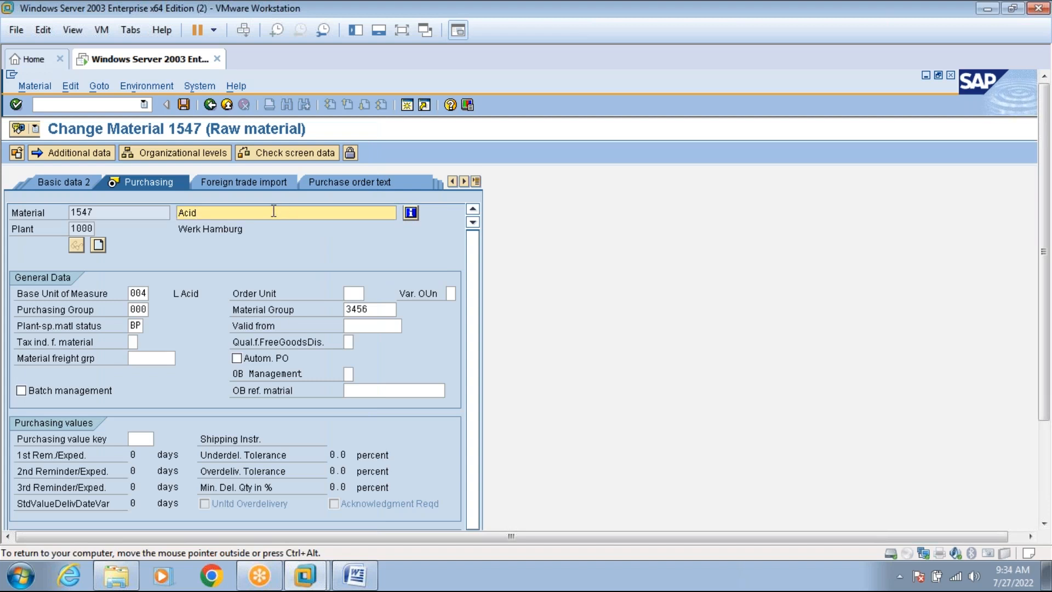
Set Qual.f.FreeGoodsDis. to 2, eligible for discount in kind only for purchasing, and activate Autom. PO
{"action": "left_click", "coordinate": [348, 341]}
{"action": "left_click", "coordinate": [359, 342]}
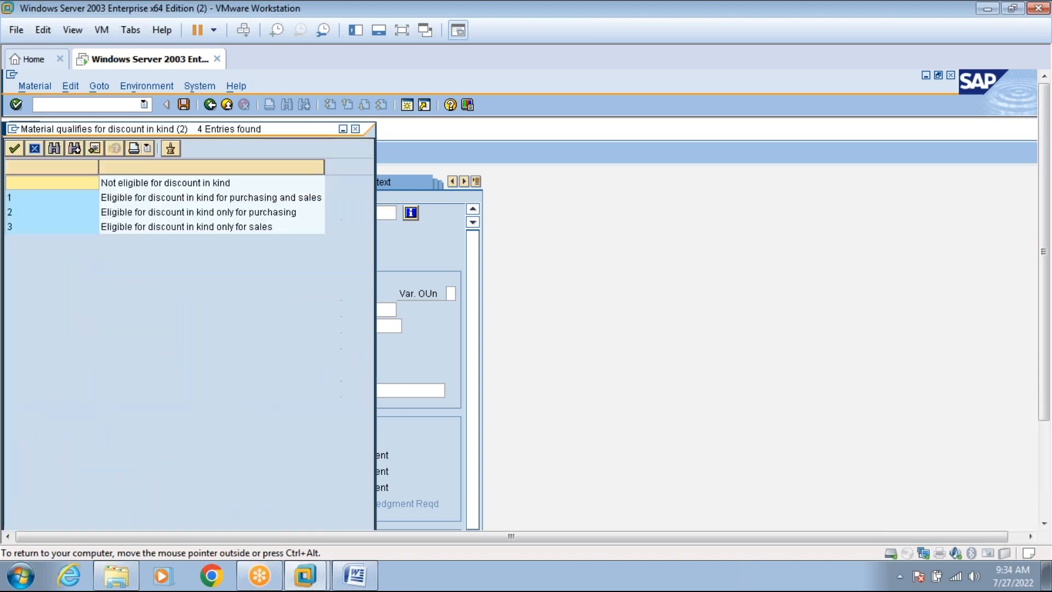
{"action": "double_click", "coordinate": [214, 214]}
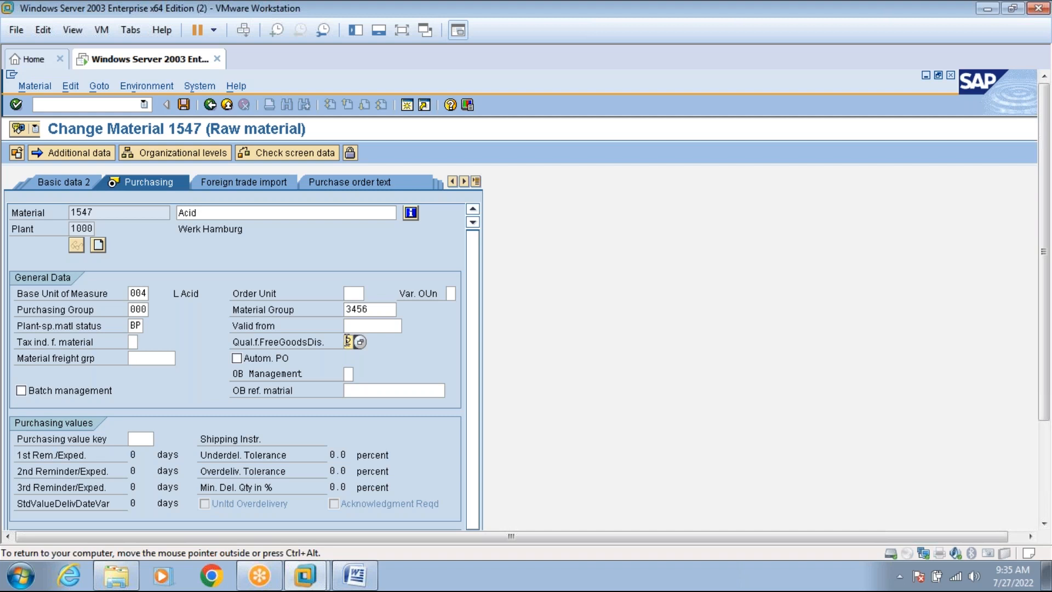
{"action": "left_click", "coordinate": [287, 212]}
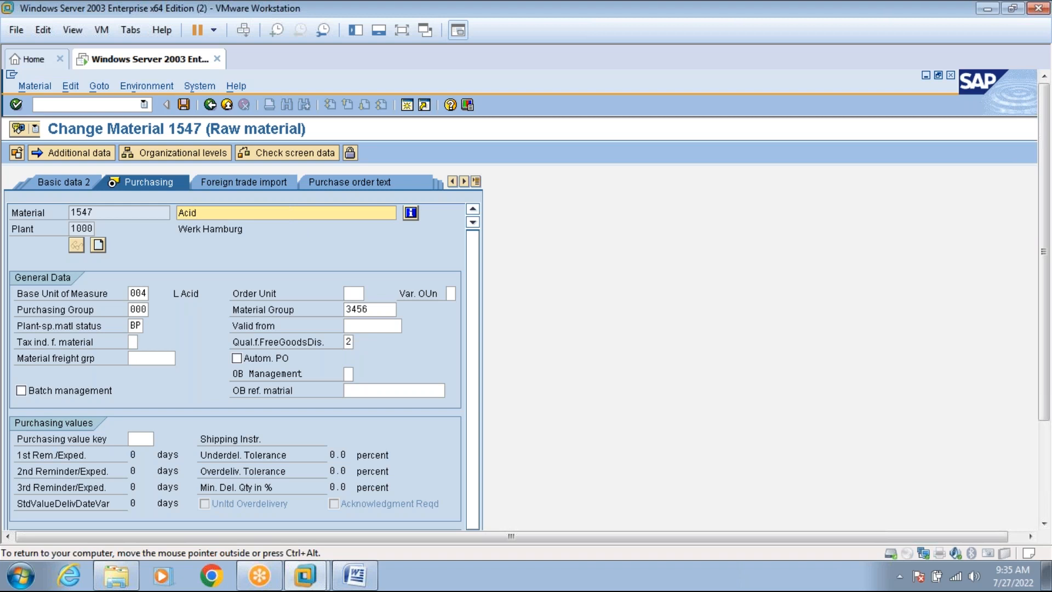
{"action": "left_click", "coordinate": [237, 358]}
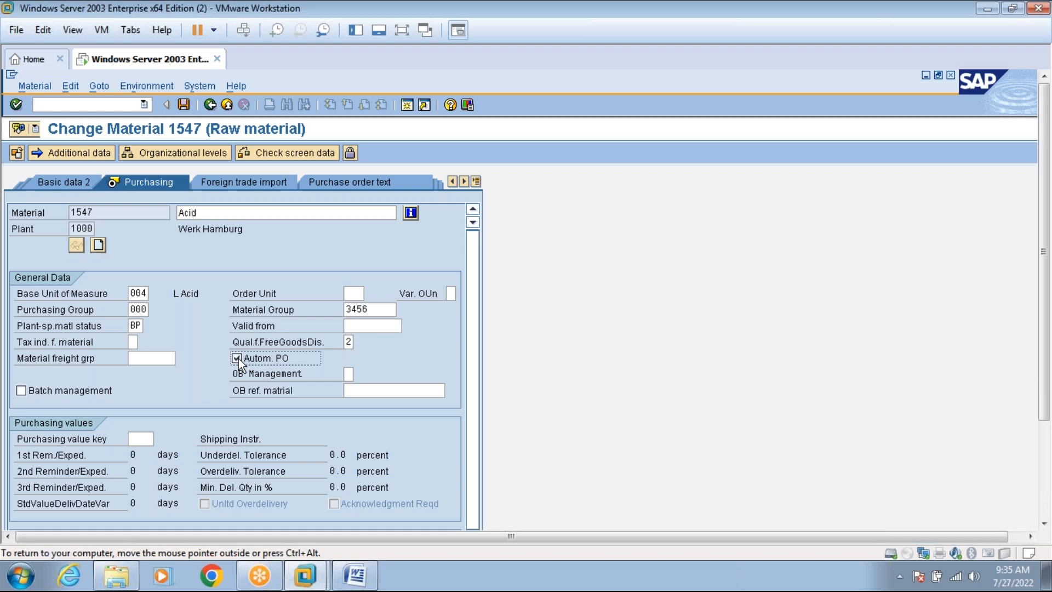
Switch to the Material Master document in Microsoft Word and read the Purchasing View section on order unit and purchasing group
{"action": "left_click", "coordinate": [355, 576]}
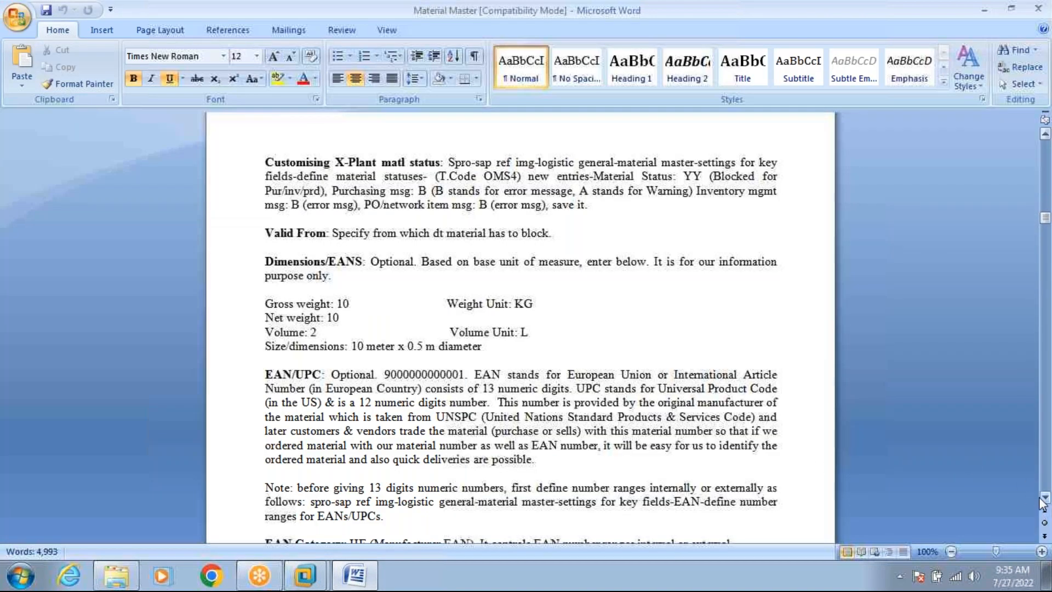
{"action": "left_click", "coordinate": [1043, 497]}
{"action": "left_click", "coordinate": [1044, 497]}
{"action": "left_click", "coordinate": [1043, 498]}
{"action": "scroll", "coordinate": [1043, 498], "scroll_direction": "down", "scroll_amount": 4}
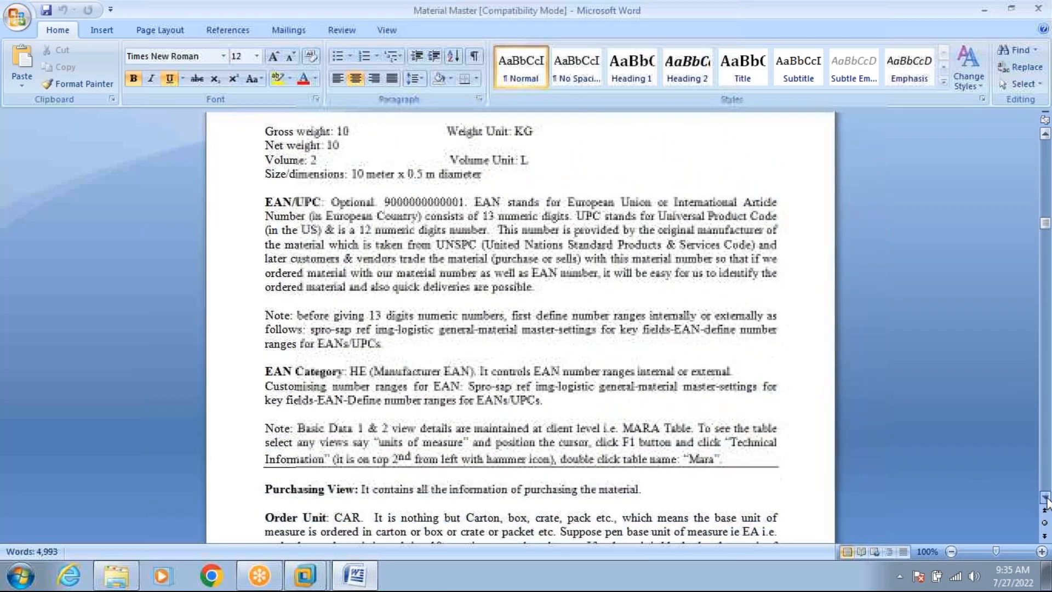
{"action": "scroll", "coordinate": [1044, 498], "scroll_direction": "down", "scroll_amount": 3}
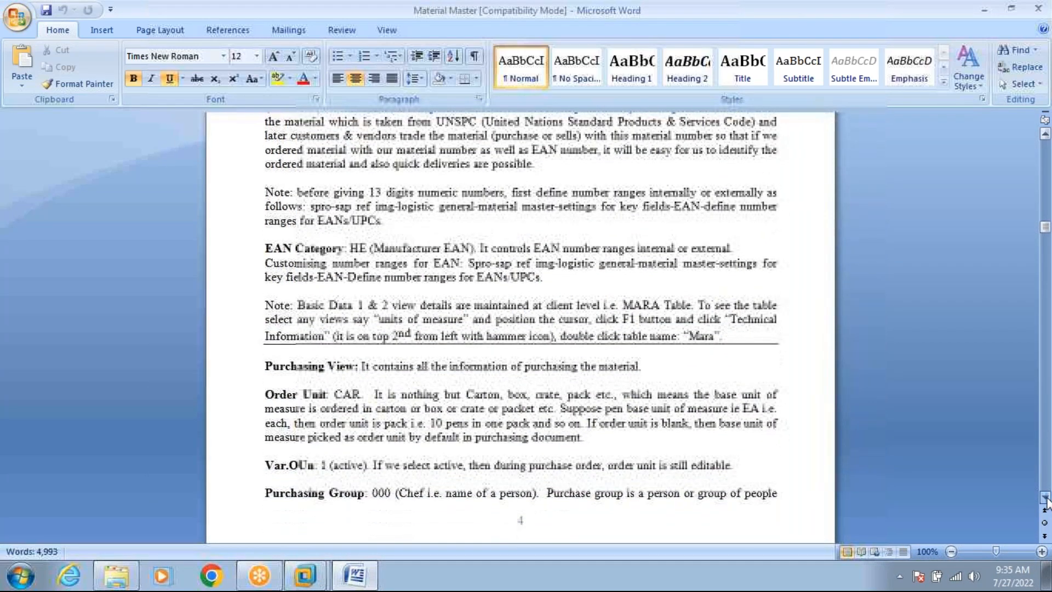
{"action": "scroll", "coordinate": [1045, 498], "scroll_direction": "down", "scroll_amount": 3}
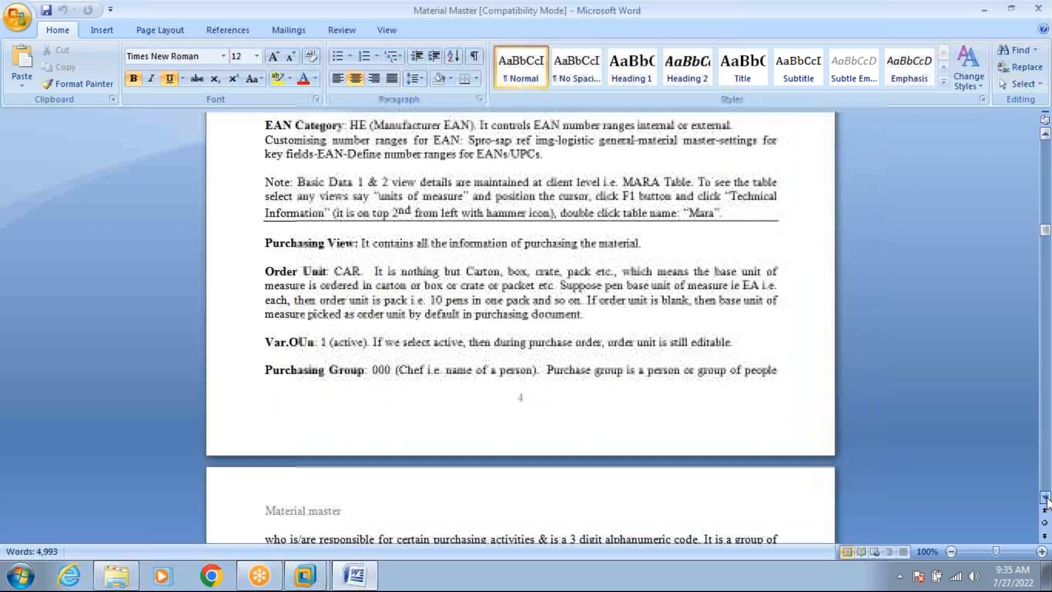
{"action": "scroll", "coordinate": [1045, 497], "scroll_direction": "down", "scroll_amount": 2}
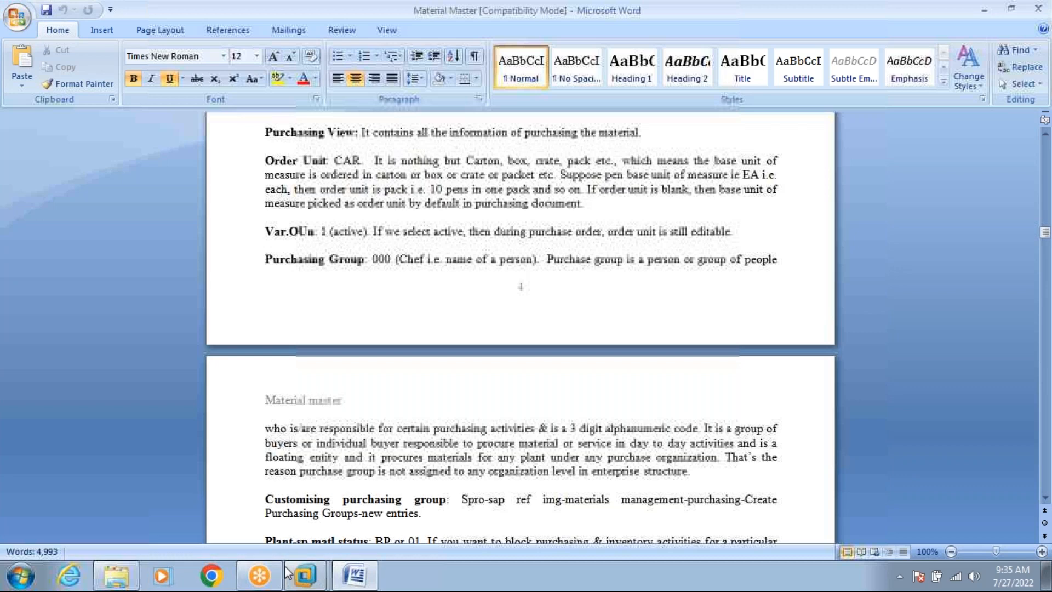
Return to the SAP virtual machine and check the material's base unit of measure in Basic data 1
{"action": "mouse_move", "coordinate": [305, 582]}
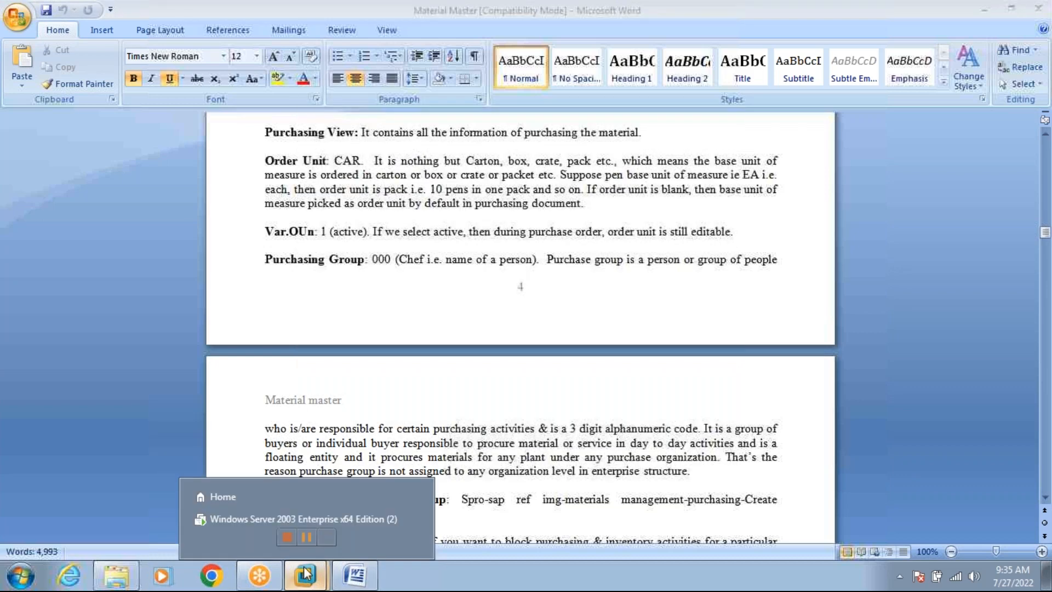
{"action": "left_click", "coordinate": [303, 523]}
{"action": "left_click", "coordinate": [351, 295]}
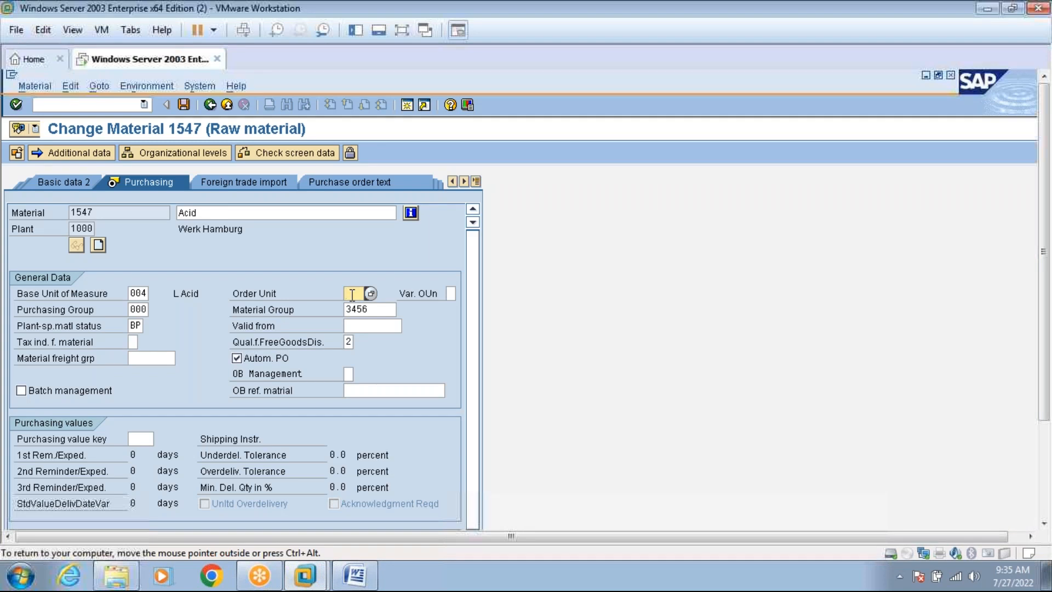
{"action": "left_click", "coordinate": [475, 181]}
{"action": "left_click", "coordinate": [491, 199]}
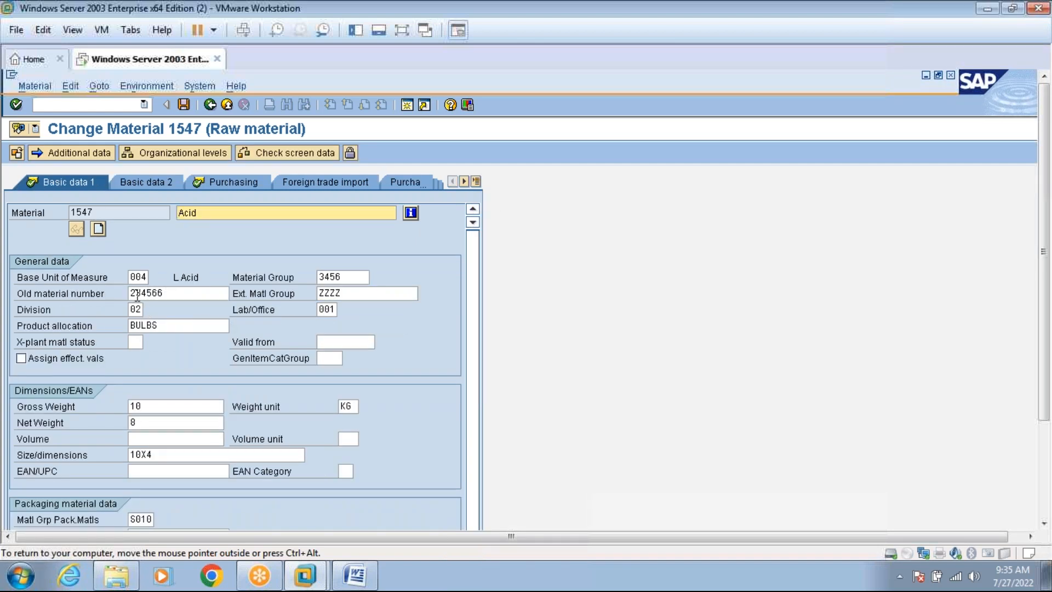
{"action": "left_click", "coordinate": [142, 278]}
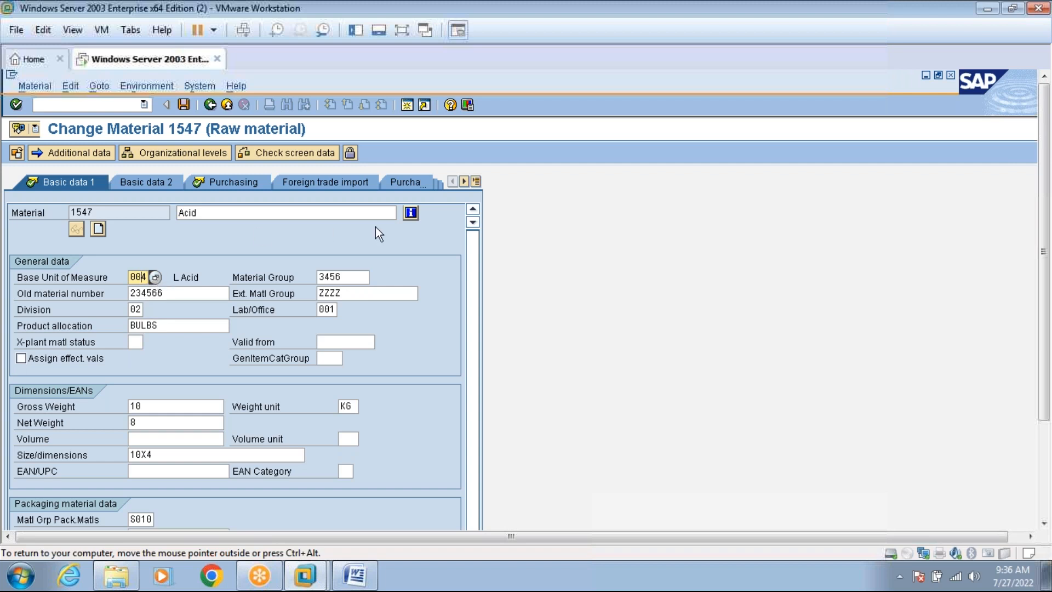
Try to set the order unit to 004 (liters of acid) in the Purchasing view, putting the virtual machine in full screen
{"action": "left_click", "coordinate": [476, 182]}
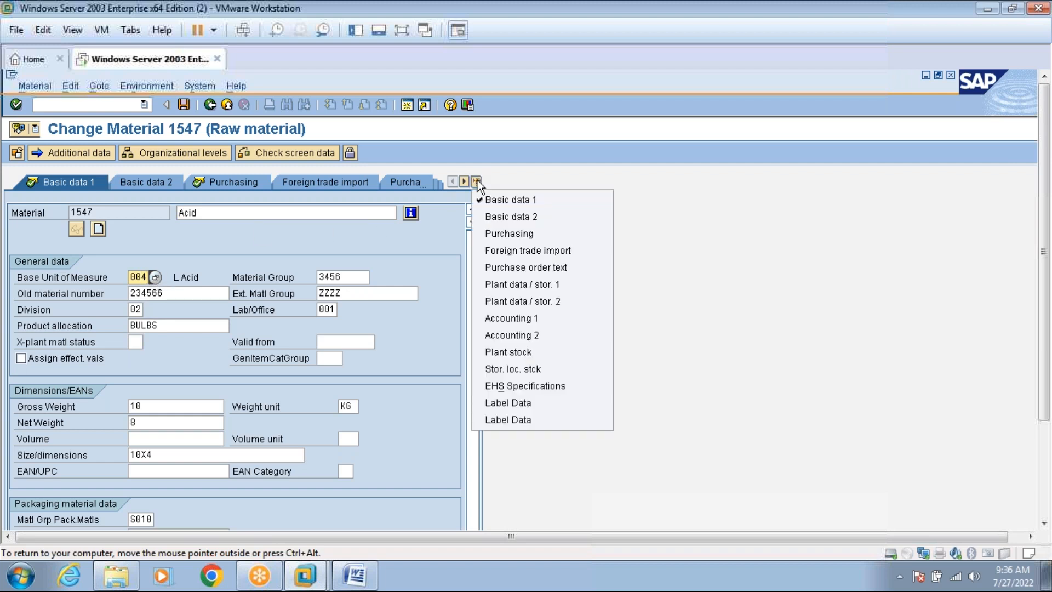
{"action": "left_click", "coordinate": [522, 235]}
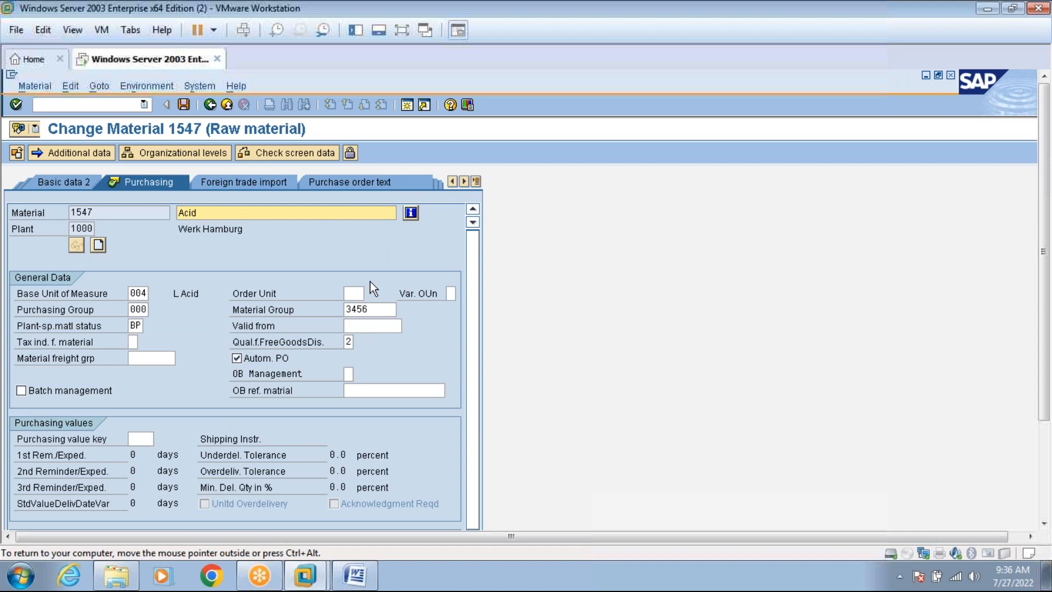
{"action": "left_click", "coordinate": [345, 292]}
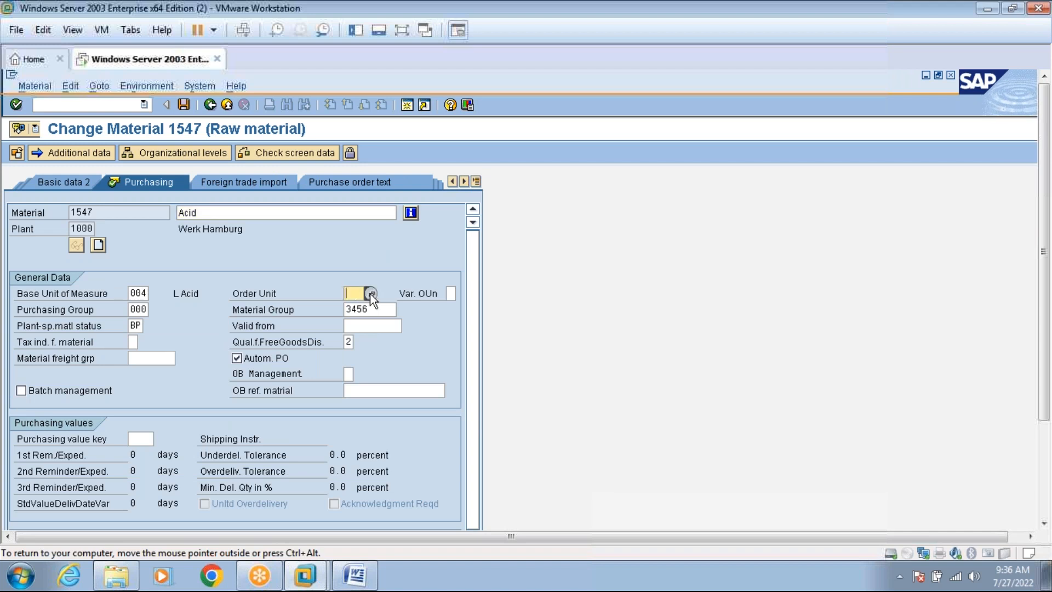
{"action": "left_click", "coordinate": [371, 294]}
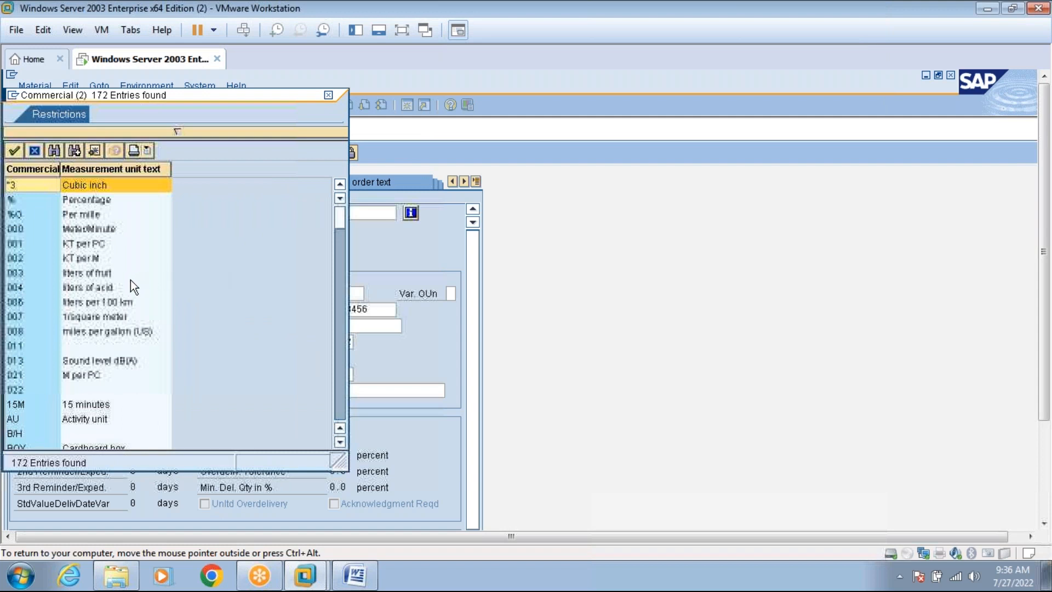
{"action": "double_click", "coordinate": [109, 288]}
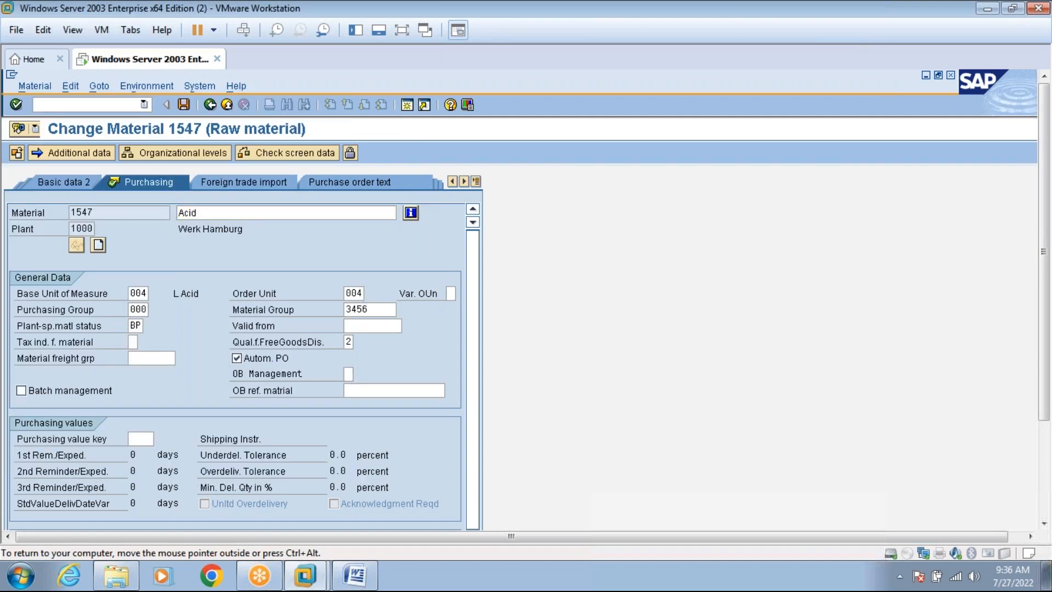
{"action": "key", "text": "Return"}
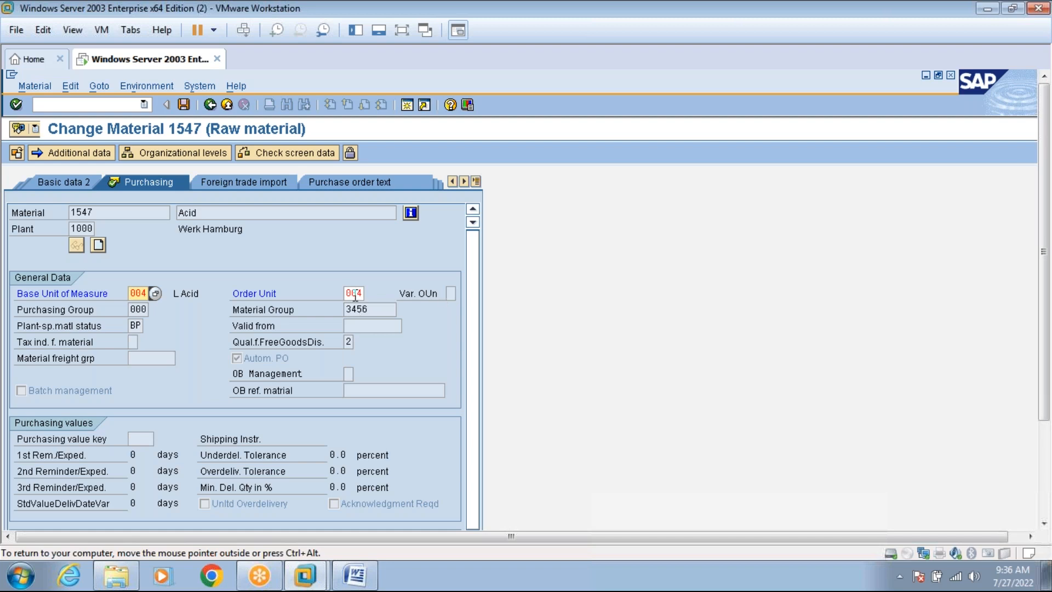
{"action": "left_click", "coordinate": [403, 31]}
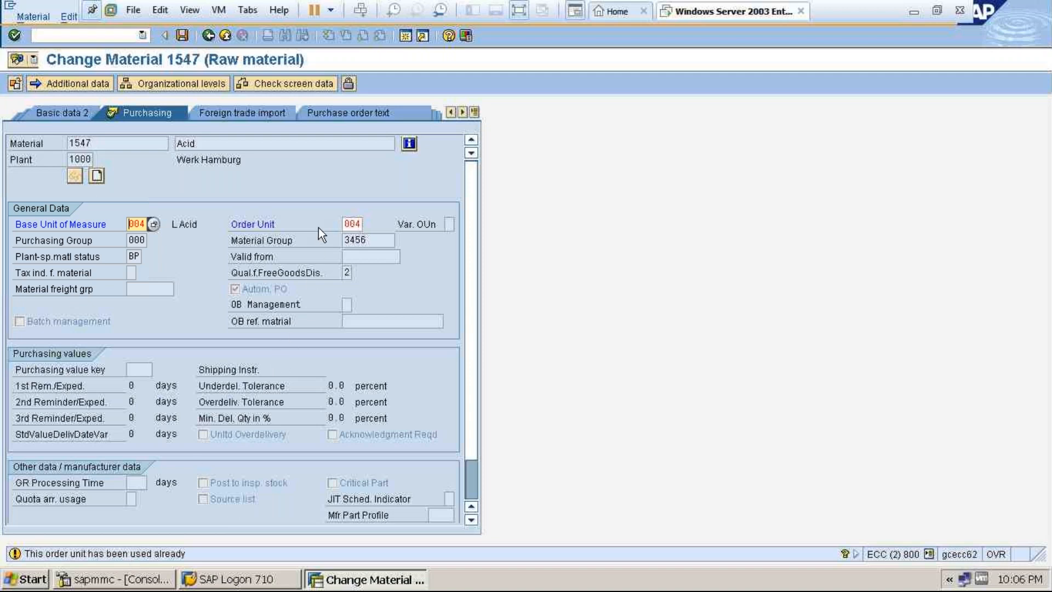
{"action": "key", "text": "Return"}
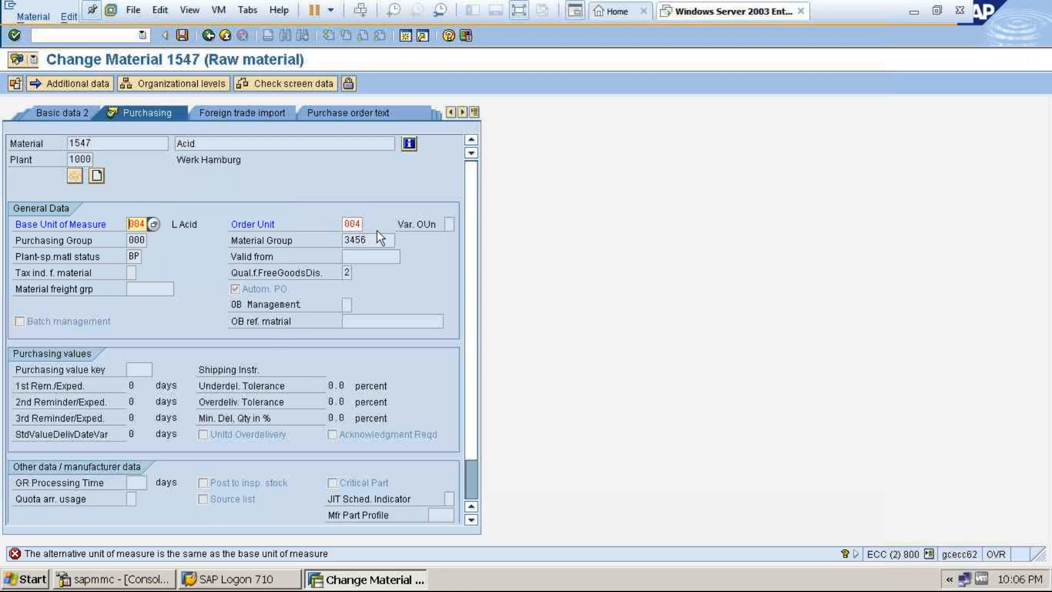
Try to change the base unit of measure of material 1547 to KG (Kilogram) in the Purchasing view
{"action": "key", "text": "Return"}
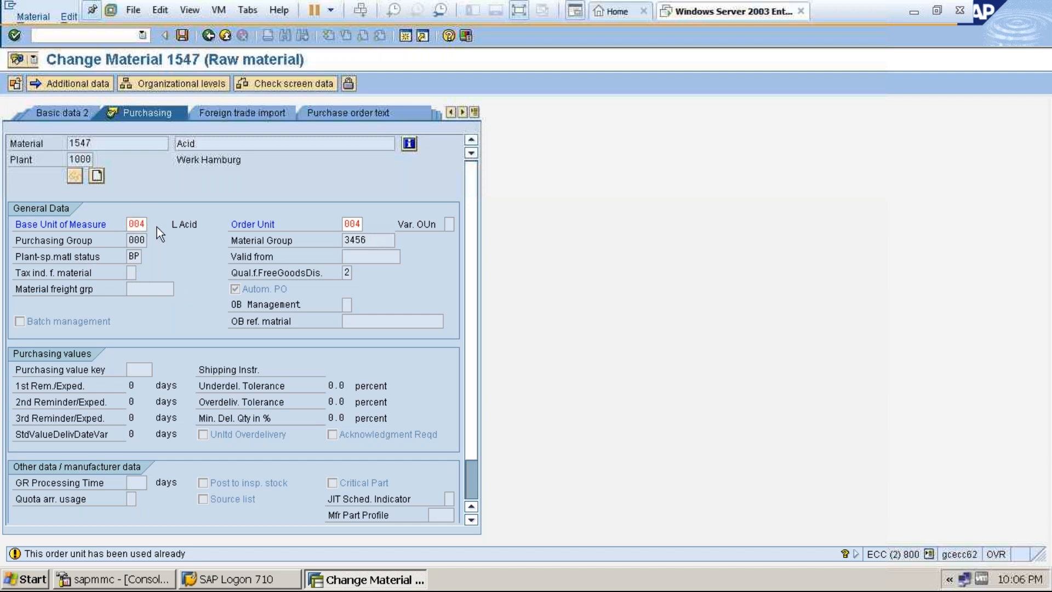
{"action": "left_click", "coordinate": [155, 225]}
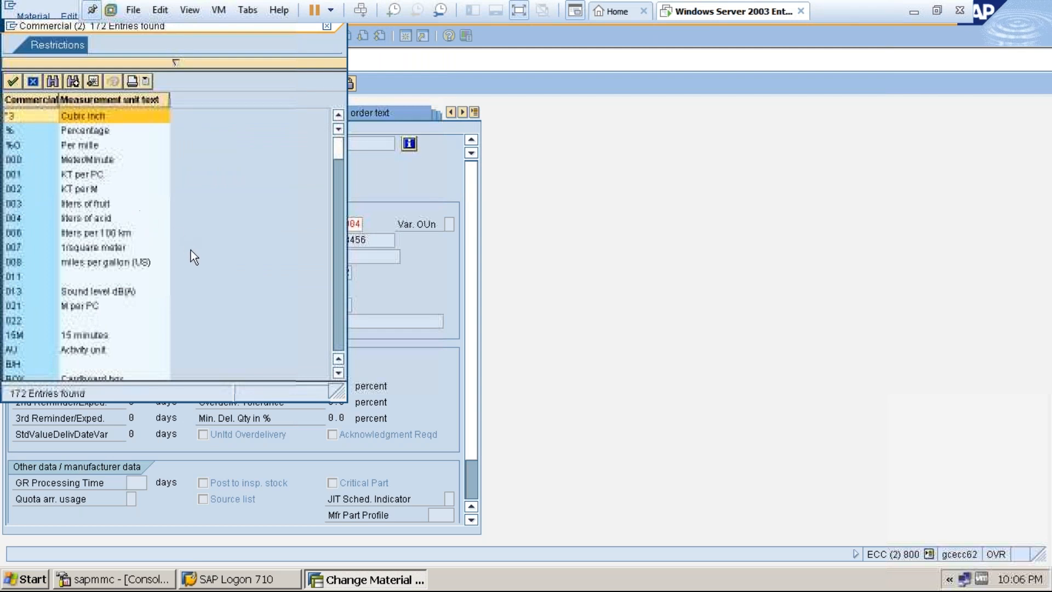
{"action": "left_click", "coordinate": [336, 325]}
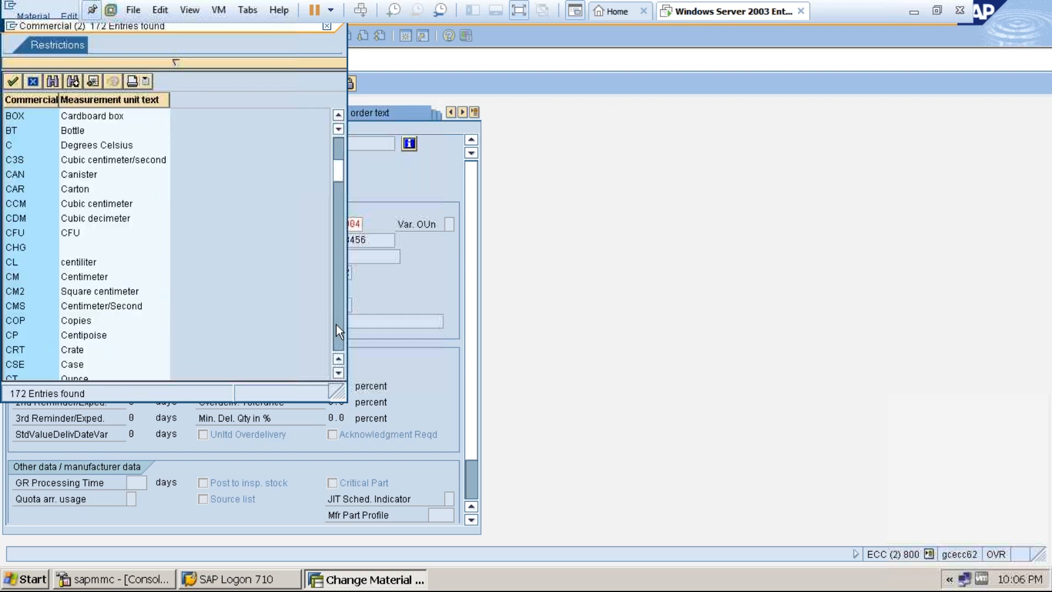
{"action": "left_click", "coordinate": [336, 324]}
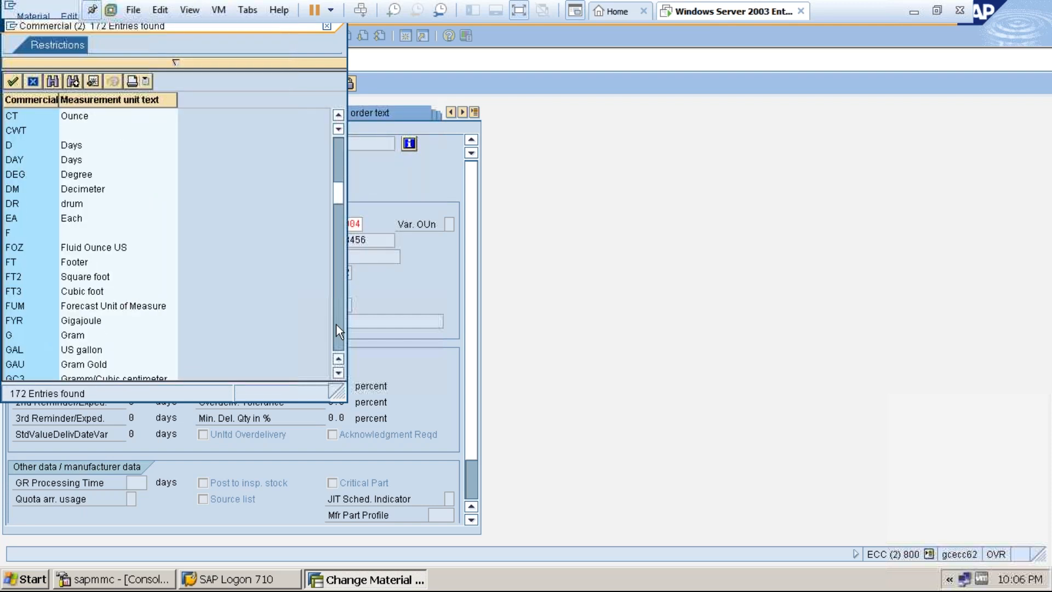
{"action": "left_click", "coordinate": [337, 331]}
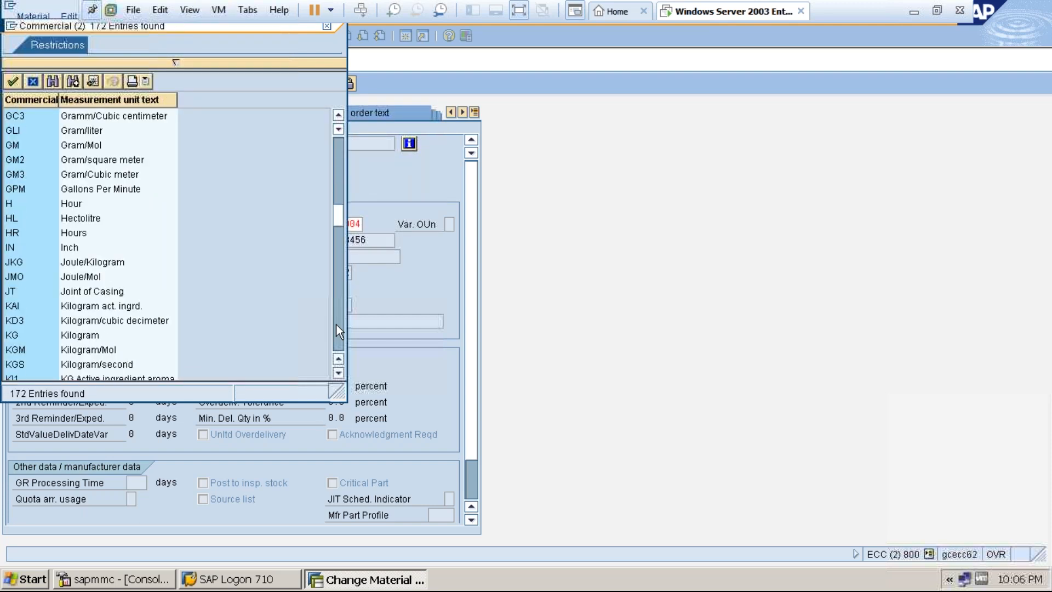
{"action": "double_click", "coordinate": [101, 337]}
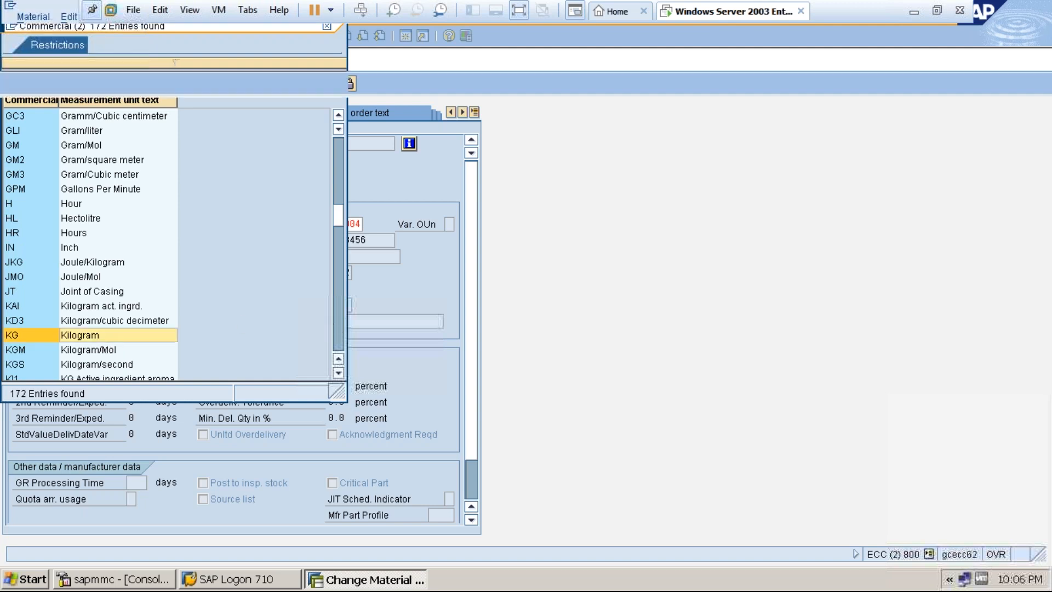
{"action": "key", "text": "Return"}
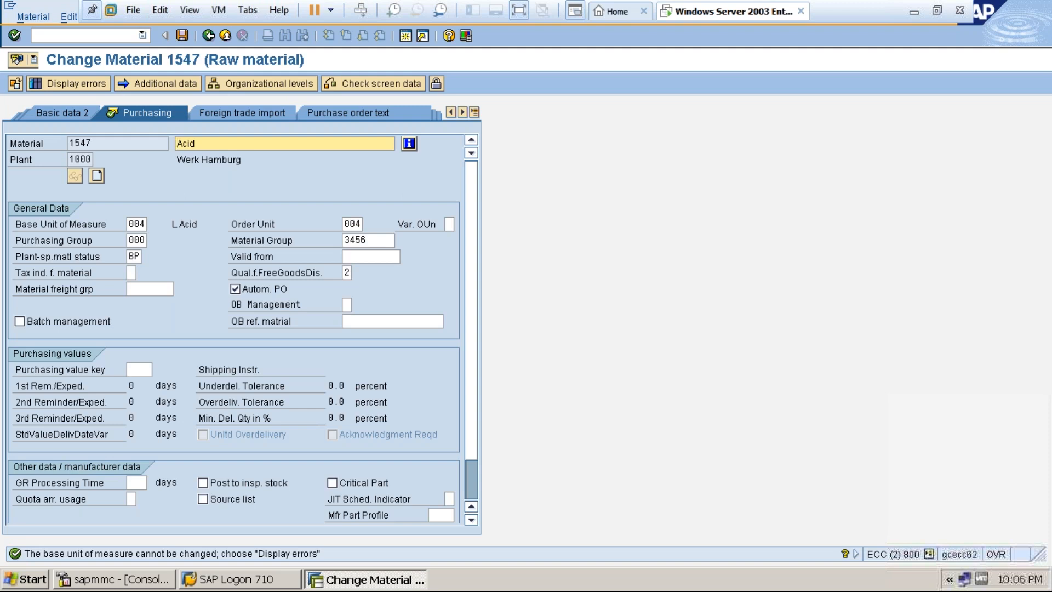
{"action": "left_click", "coordinate": [350, 224]}
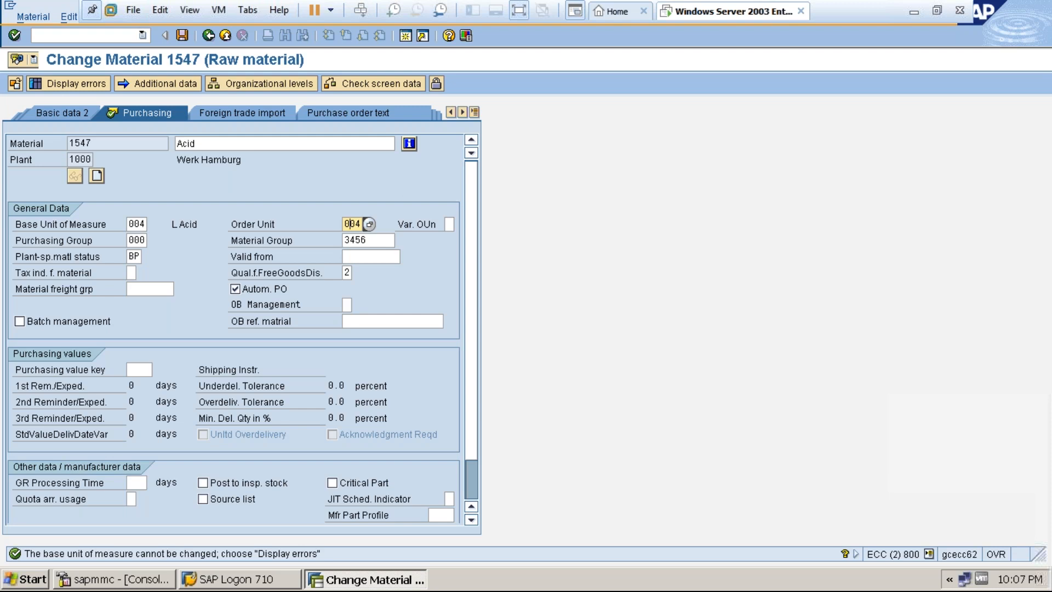
Leave the material change and start transaction MM01 for a new ROH raw material in the Chemical Industry sector
{"action": "left_click", "coordinate": [223, 34]}
{"action": "left_click", "coordinate": [260, 295]}
{"action": "type", "text": "mm01"}
{"action": "key", "text": "Return"}
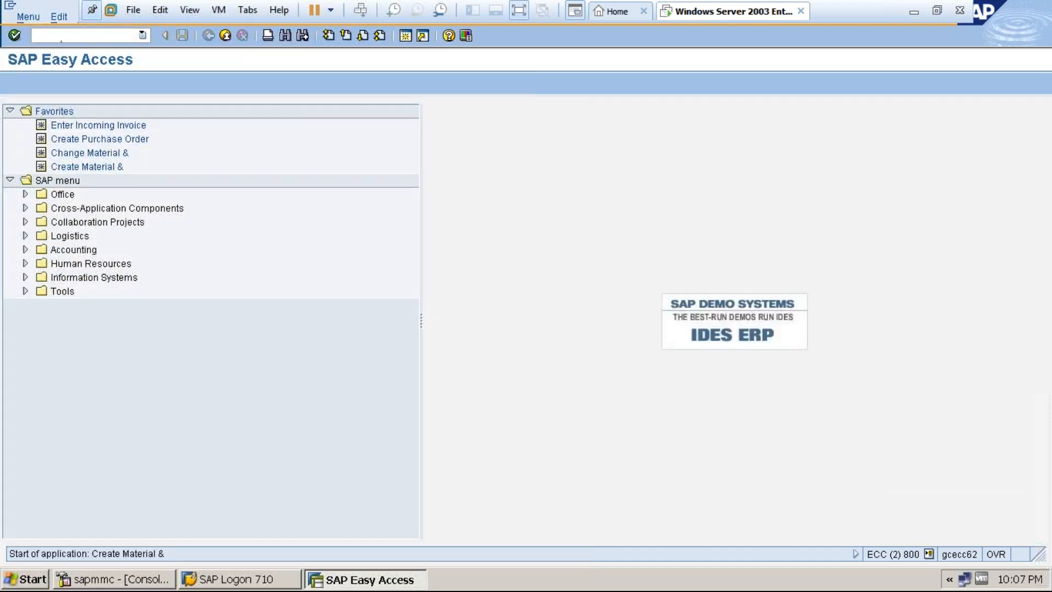
{"action": "left_click", "coordinate": [176, 157]}
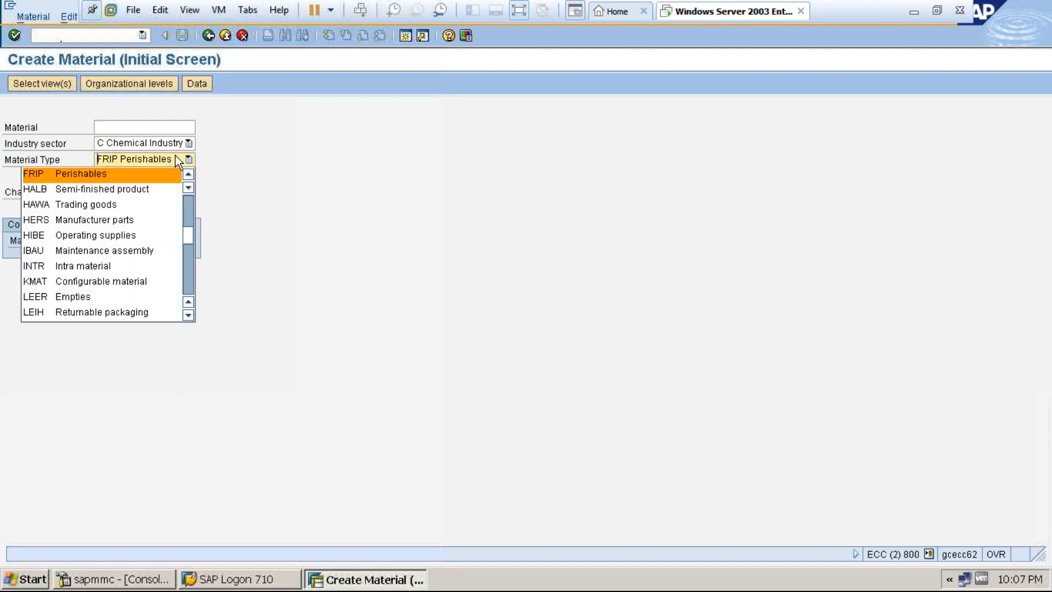
{"action": "key", "text": "r"}
{"action": "key", "text": "Return"}
{"action": "key", "text": "Return"}
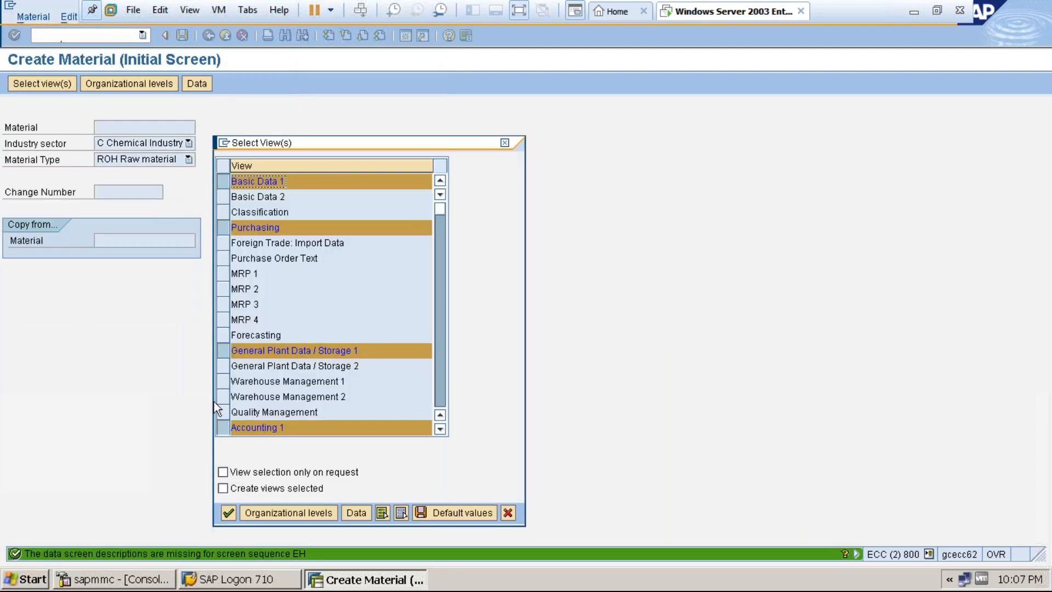
Set the organizational levels to plant 3000 and storage location 0001 and open the new material's data screen
{"action": "left_click", "coordinate": [294, 515]}
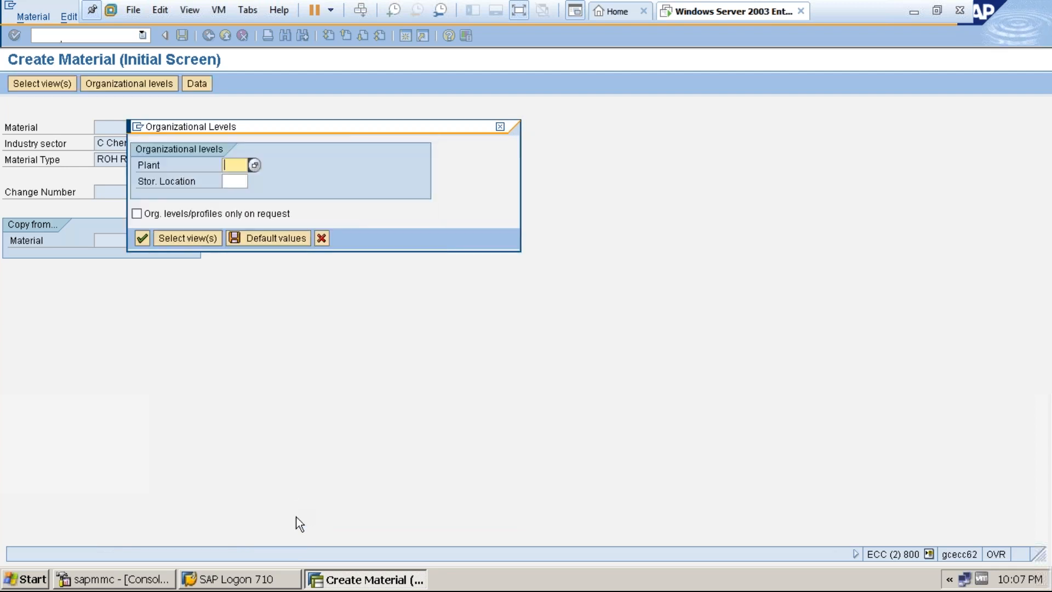
{"action": "type", "text": "3000"}
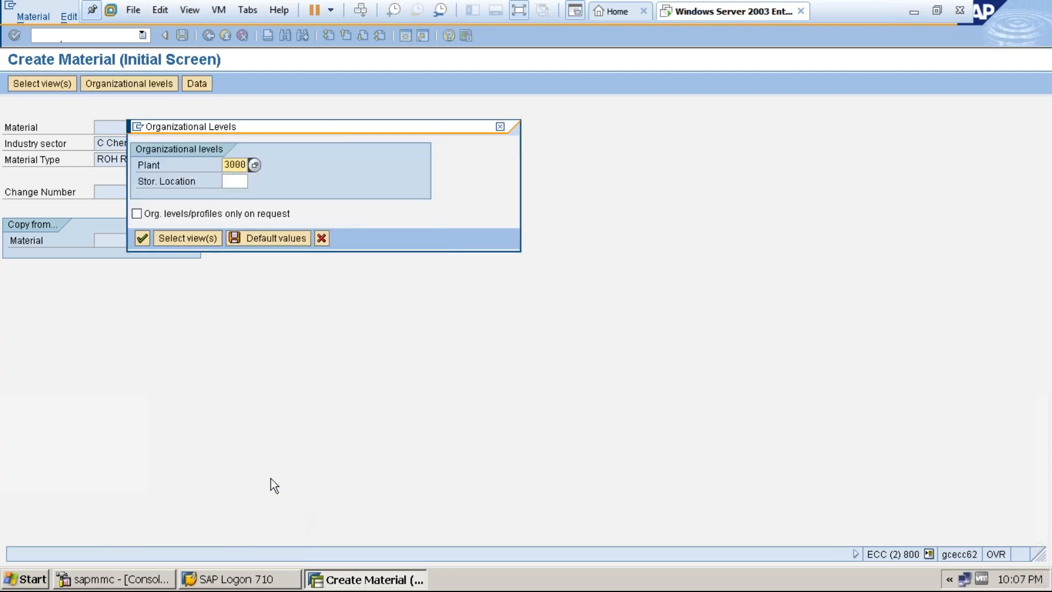
{"action": "left_click", "coordinate": [233, 178]}
{"action": "type", "text": "0001"}
{"action": "key", "text": "Return"}
Enter Steel as the material description and kg as the base unit of measure in Basic data 1
{"action": "left_click", "coordinate": [223, 142]}
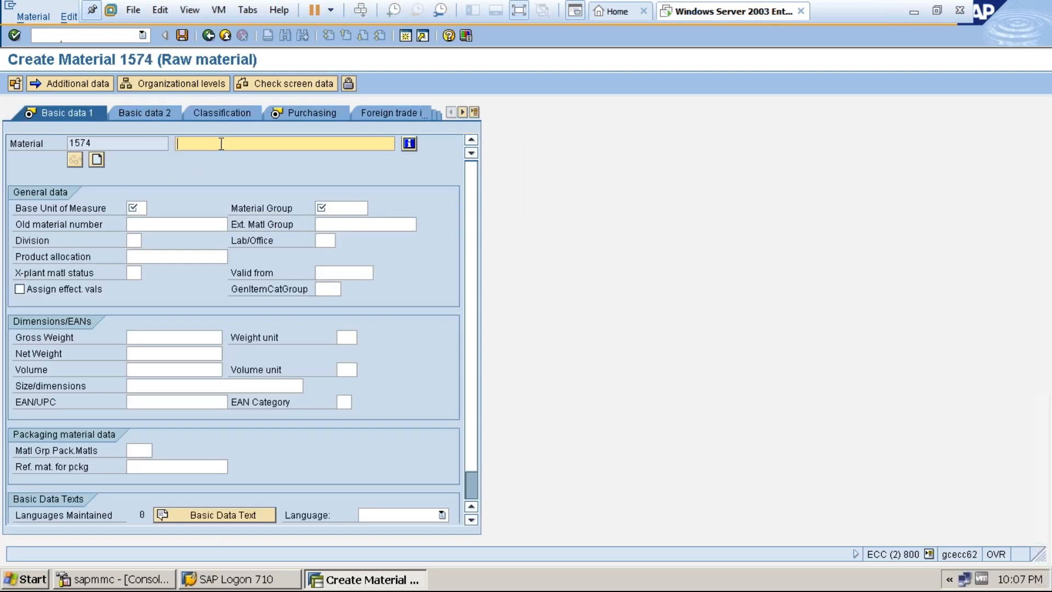
{"action": "type", "text": "Steel"}
{"action": "left_click", "coordinate": [145, 207]}
{"action": "type", "text": "kg"}
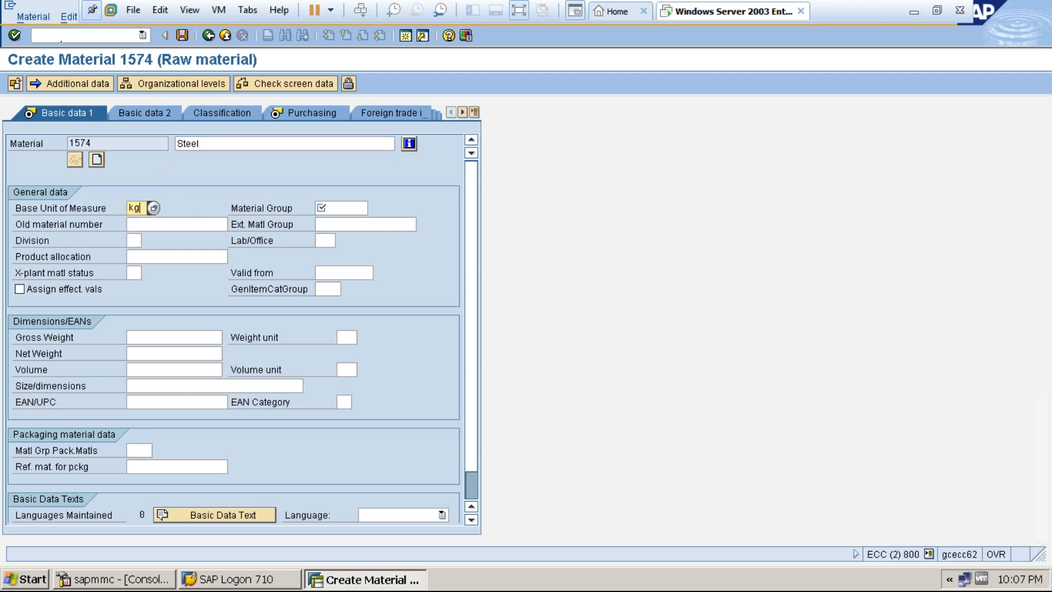
Set the description to pen, the base unit of measure to EA and the material group to 004, and proceed to the Purchasing view
{"action": "left_click", "coordinate": [219, 144]}
{"action": "key", "text": "BackSpace"}
{"action": "key", "text": "BackSpace"}
{"action": "key", "text": "BackSpace"}
{"action": "key", "text": "BackSpace"}
{"action": "key", "text": "BackSpace"}
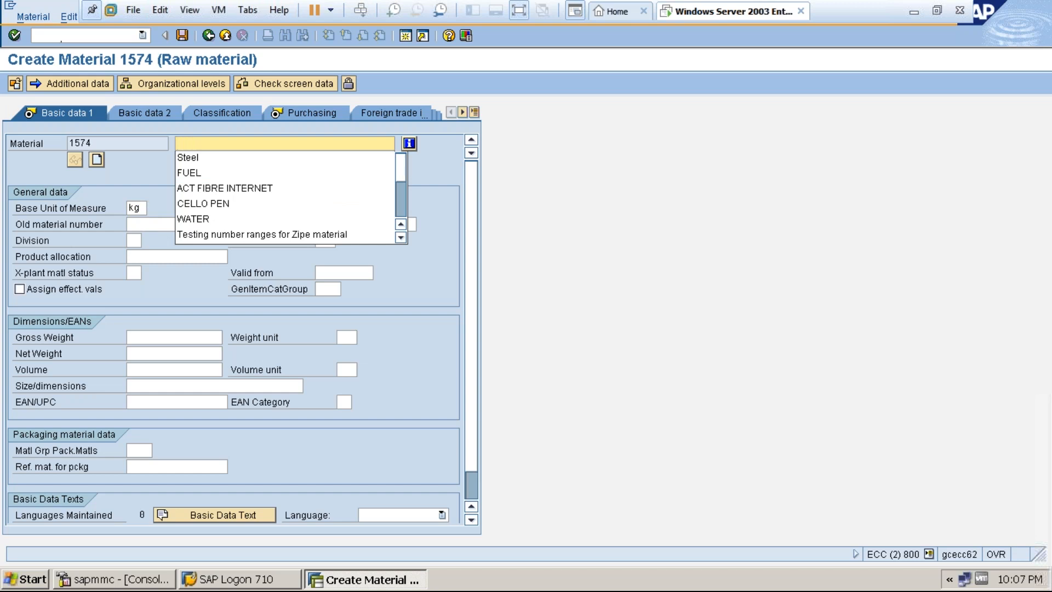
{"action": "type", "text": "pen"}
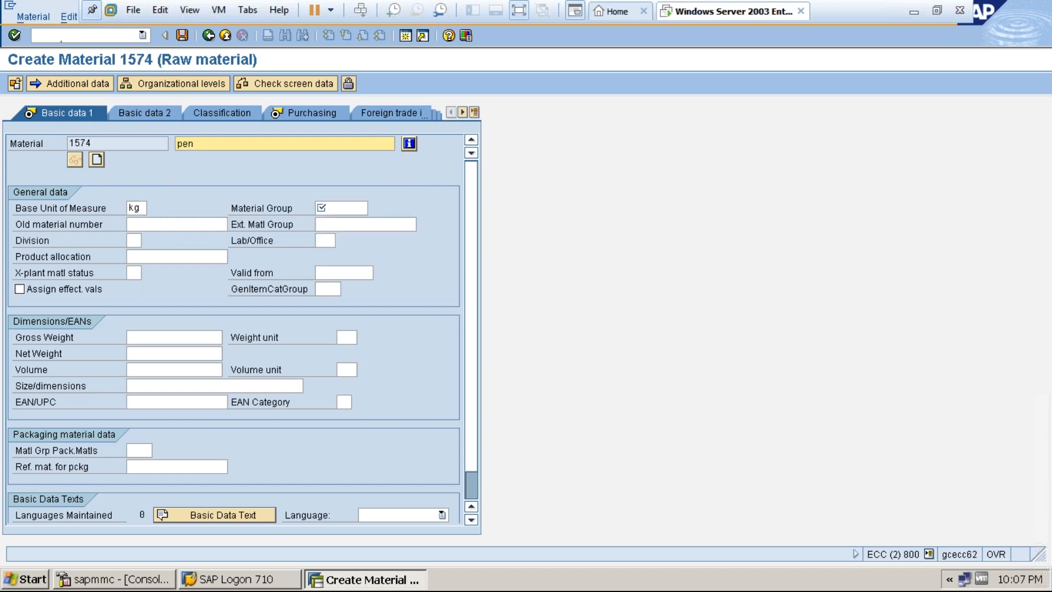
{"action": "double_click", "coordinate": [136, 208]}
{"action": "type", "text": "ea"}
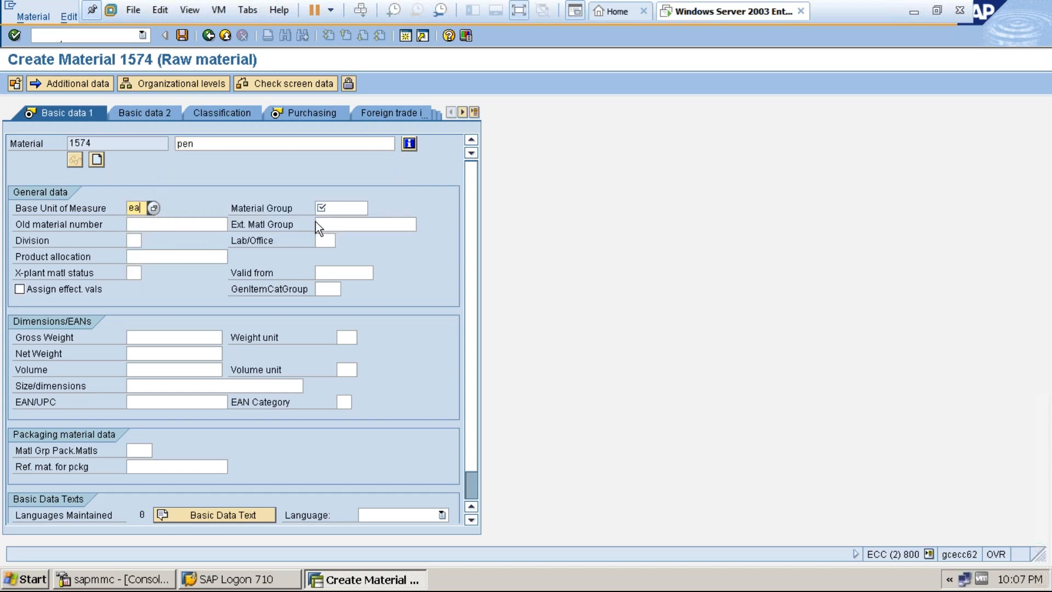
{"action": "left_click", "coordinate": [360, 208]}
{"action": "type", "text": "004"}
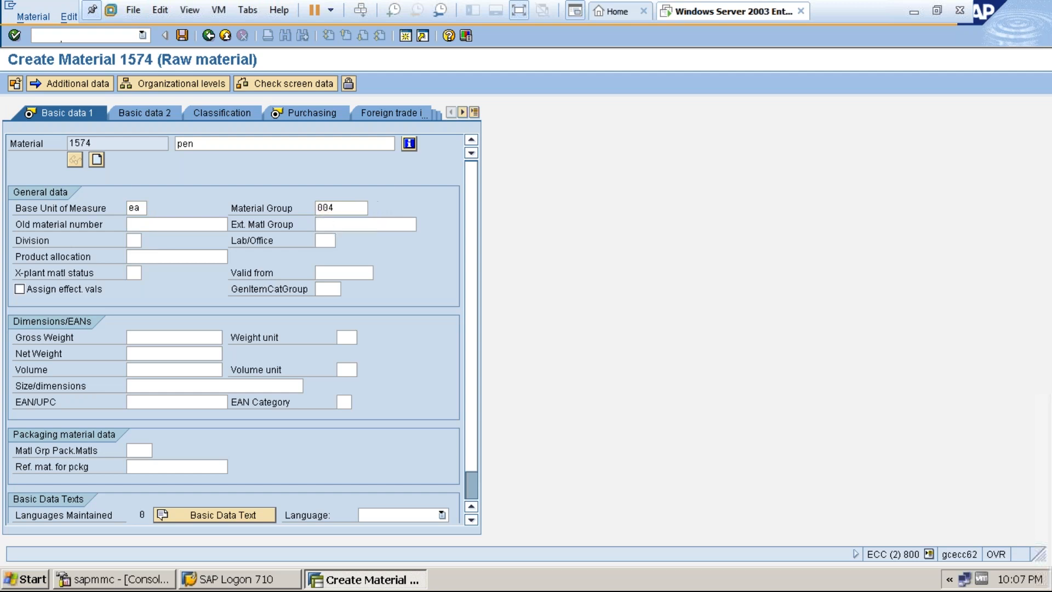
{"action": "key", "text": "Return"}
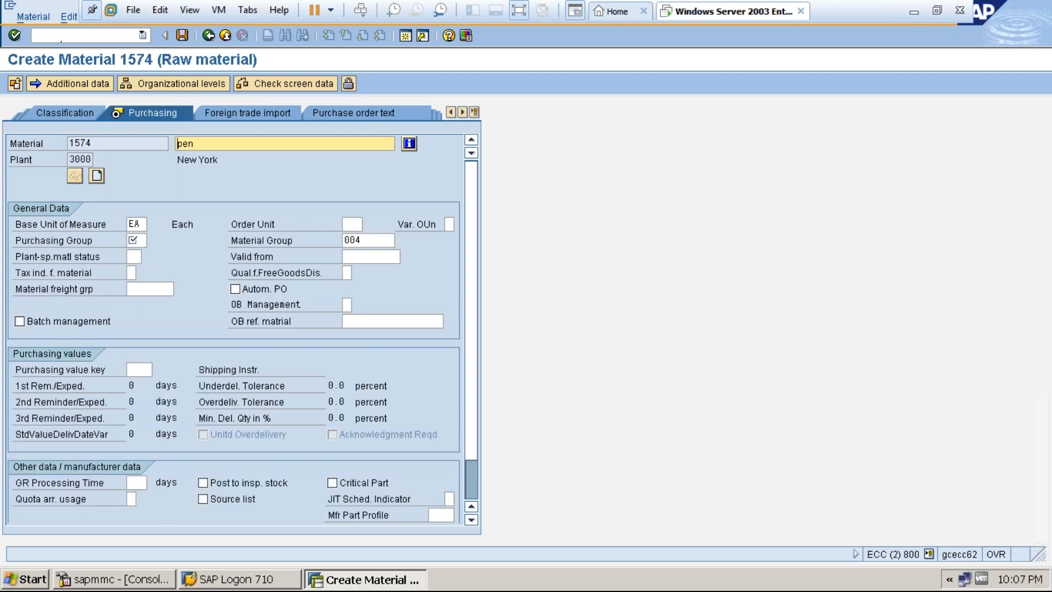
Set the purchasing group to PRA and choose PAC (Pack) as the order unit, searching the unit list for piece
{"action": "left_click", "coordinate": [135, 240]}
{"action": "type", "text": "pra"}
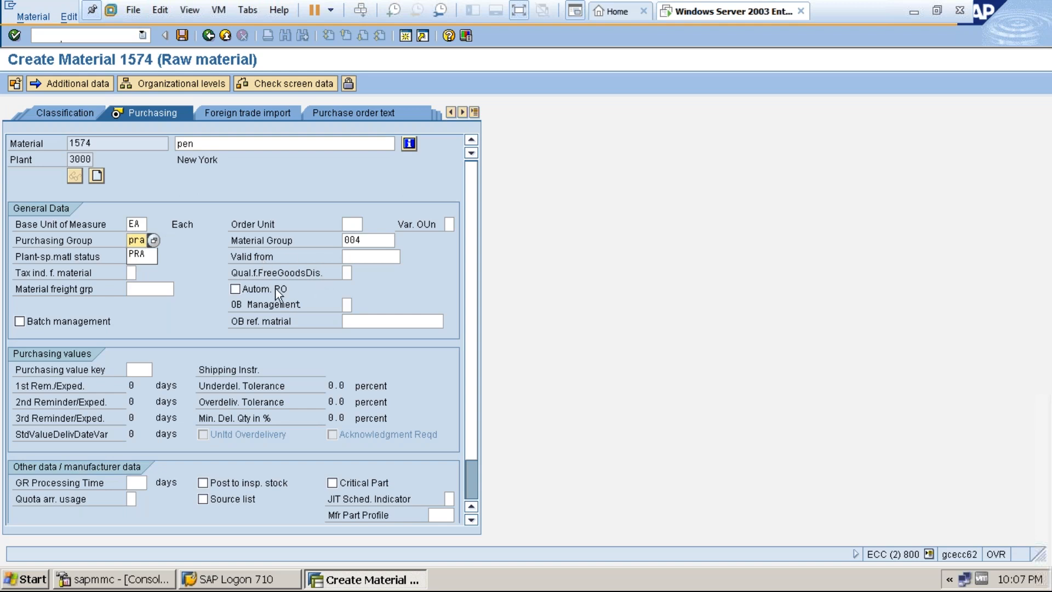
{"action": "left_click", "coordinate": [351, 224]}
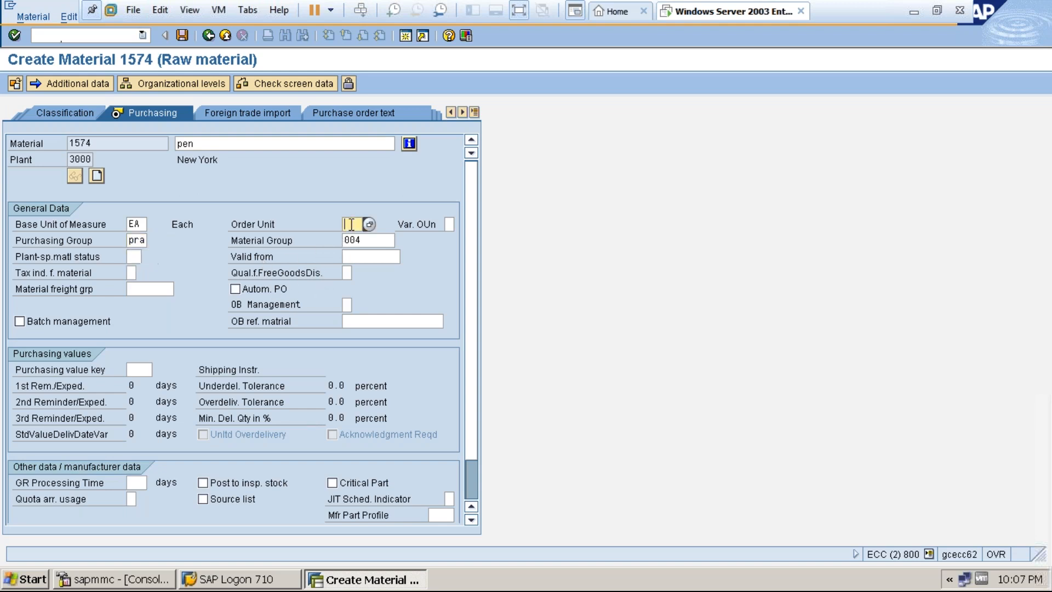
{"action": "left_click", "coordinate": [369, 224]}
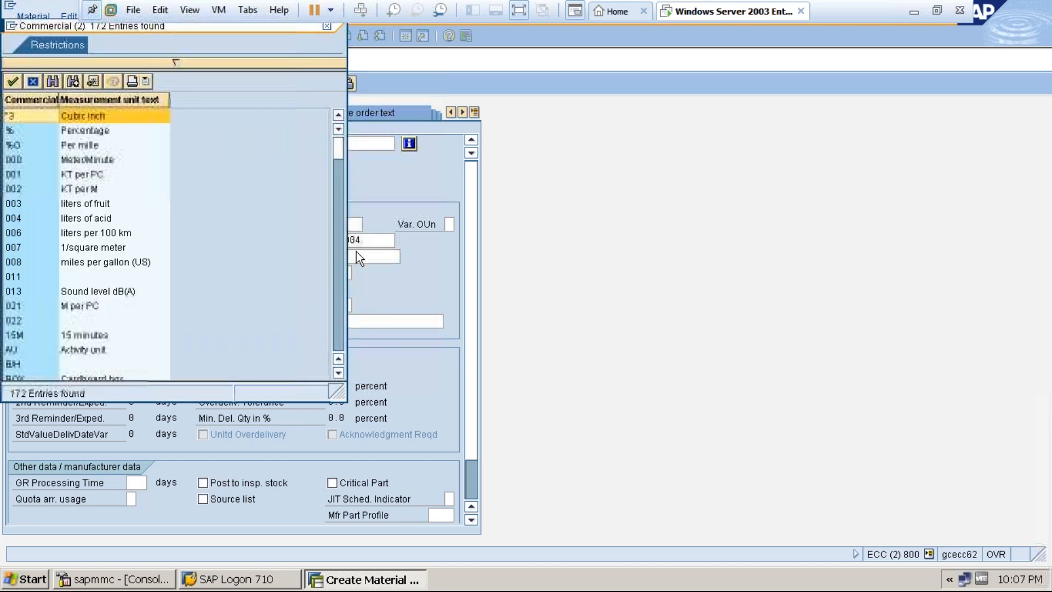
{"action": "left_click", "coordinate": [337, 324]}
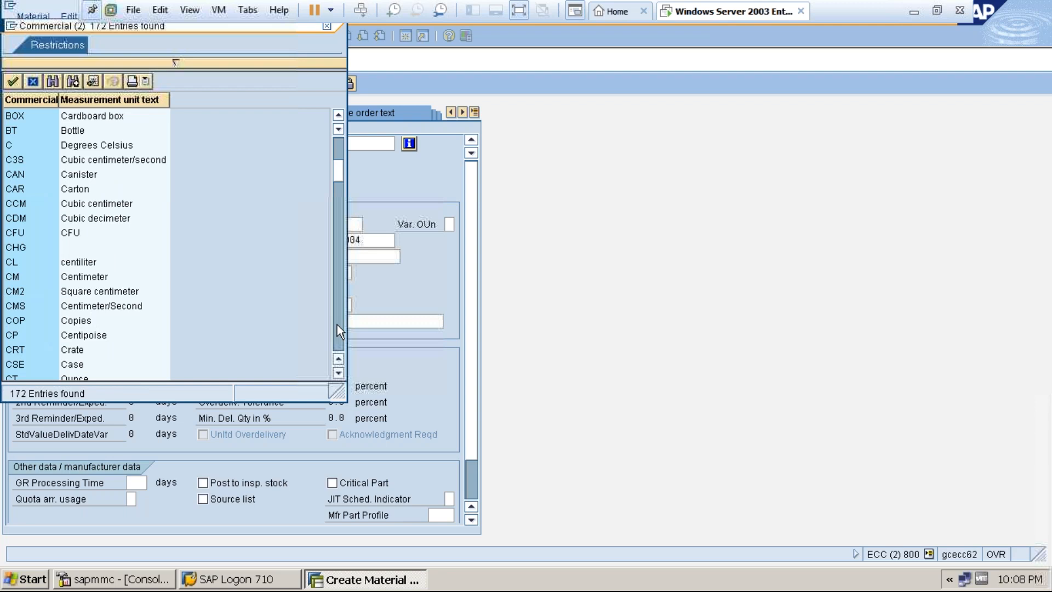
{"action": "left_click", "coordinate": [337, 324]}
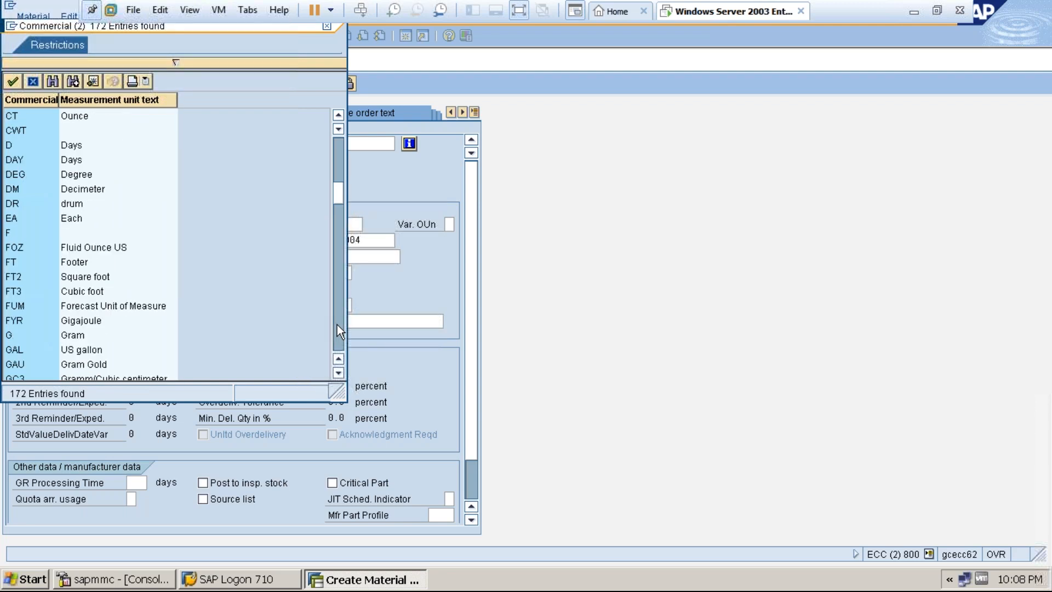
{"action": "left_click", "coordinate": [337, 324]}
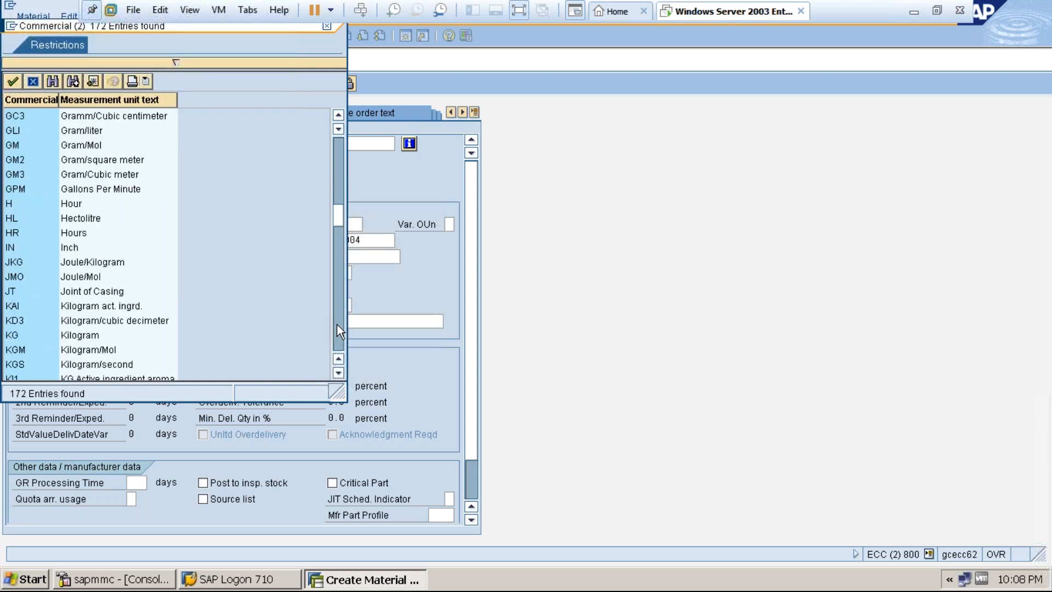
{"action": "left_click", "coordinate": [337, 324]}
{"action": "left_click", "coordinate": [337, 324]}
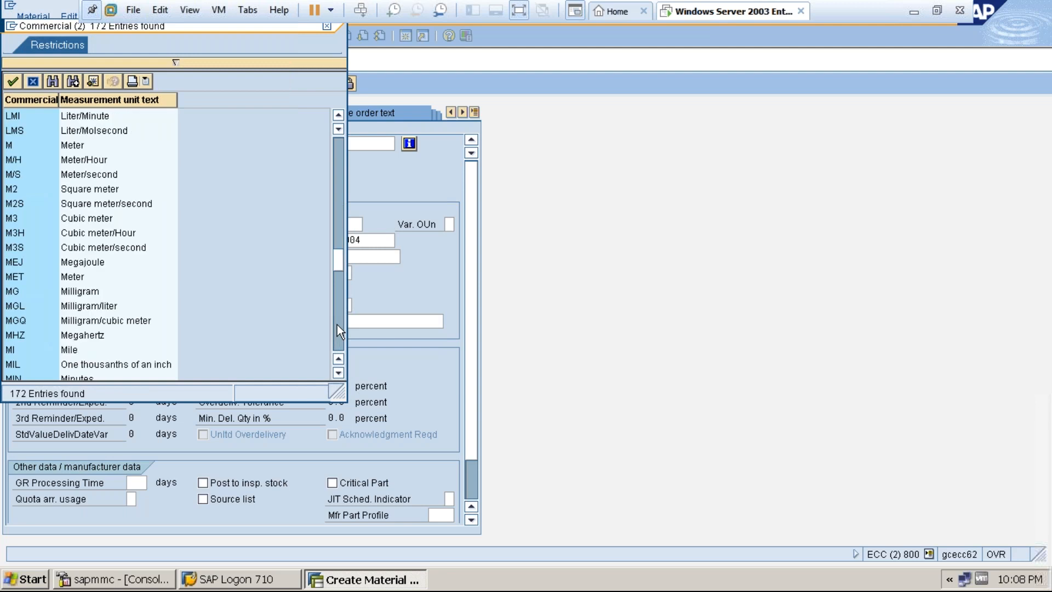
{"action": "left_click", "coordinate": [57, 84]}
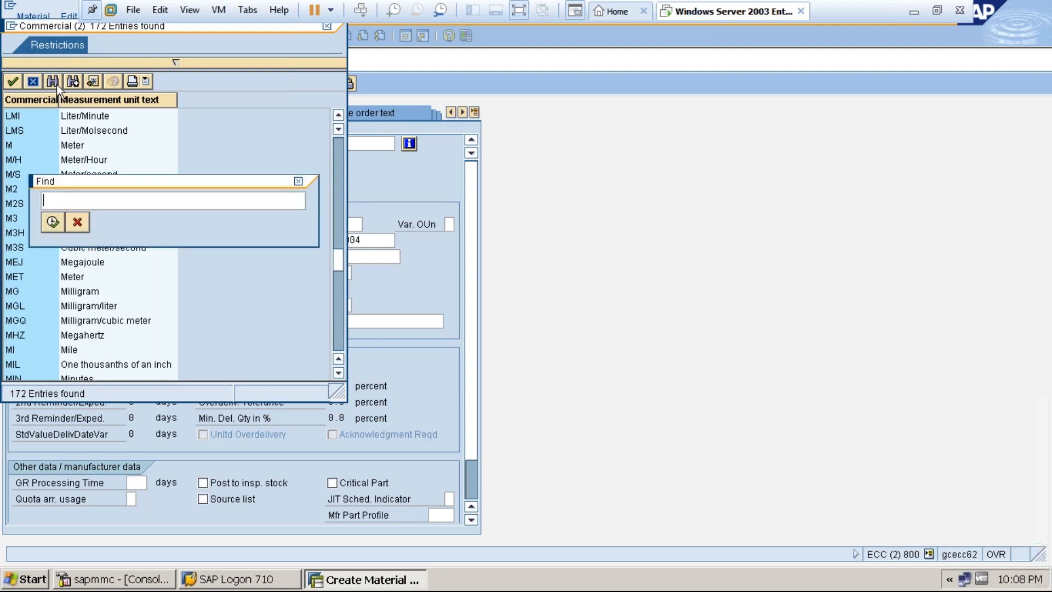
{"action": "type", "text": "piece"}
{"action": "key", "text": "Return"}
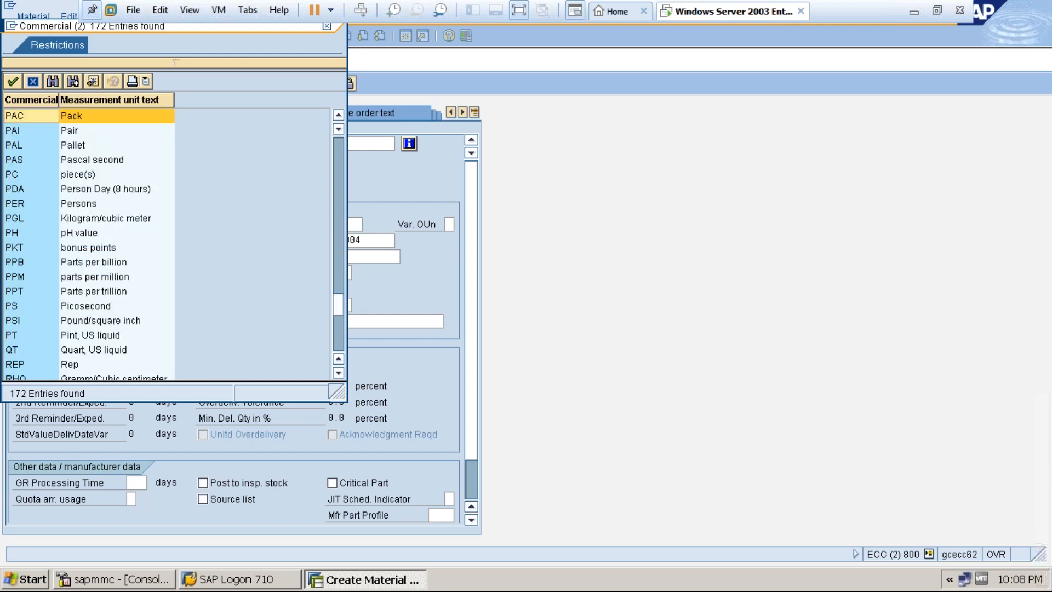
{"action": "double_click", "coordinate": [25, 116]}
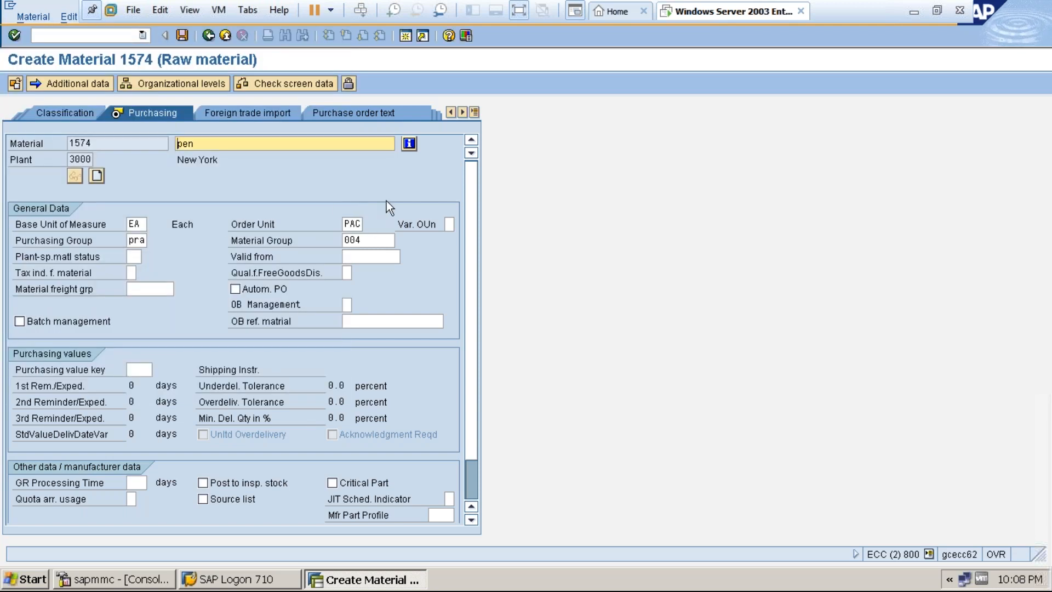
Enter the unit of measure conversion factor 1 PAC = 12 EA and confirm it
{"action": "key", "text": "Return"}
{"action": "type", "text": "1"}
{"action": "left_click", "coordinate": [232, 343]}
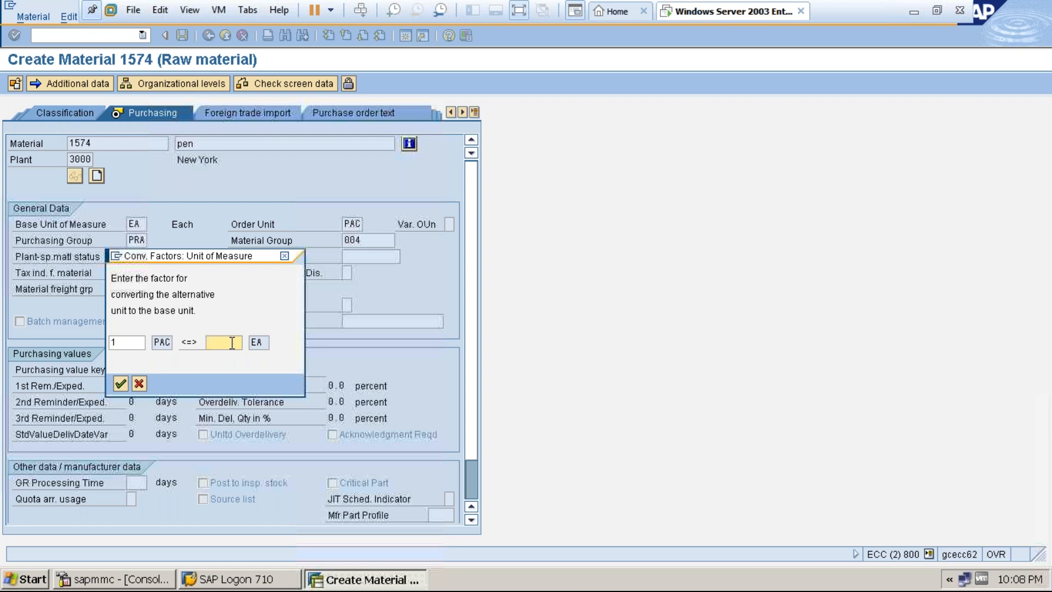
{"action": "type", "text": "12"}
{"action": "left_click", "coordinate": [121, 385]}
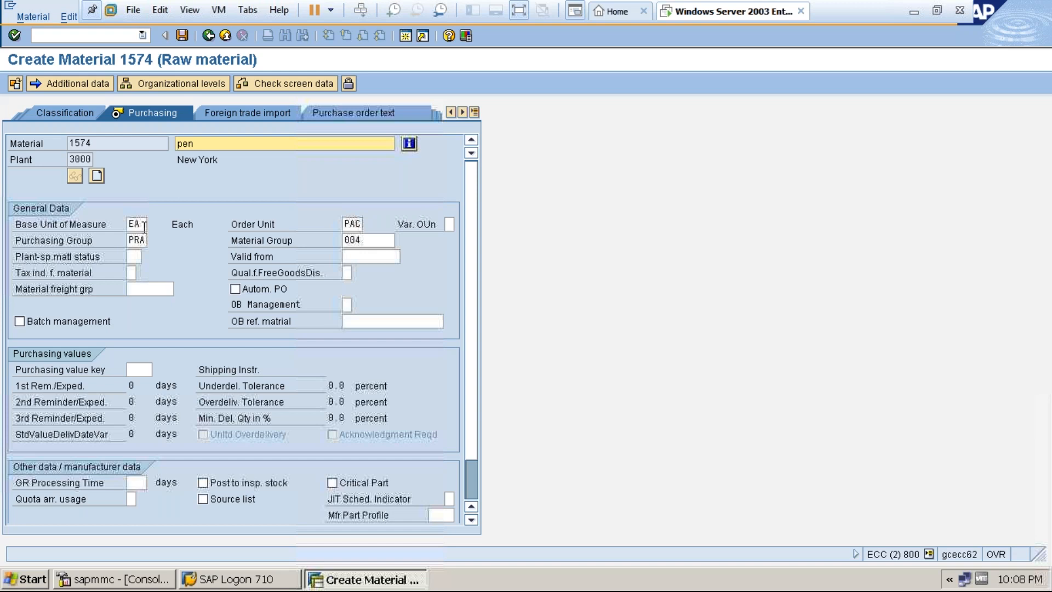
Review the order unit and base unit, and examine the possible entries for the variable purchase order unit (Var. OUn)
{"action": "left_click", "coordinate": [346, 225]}
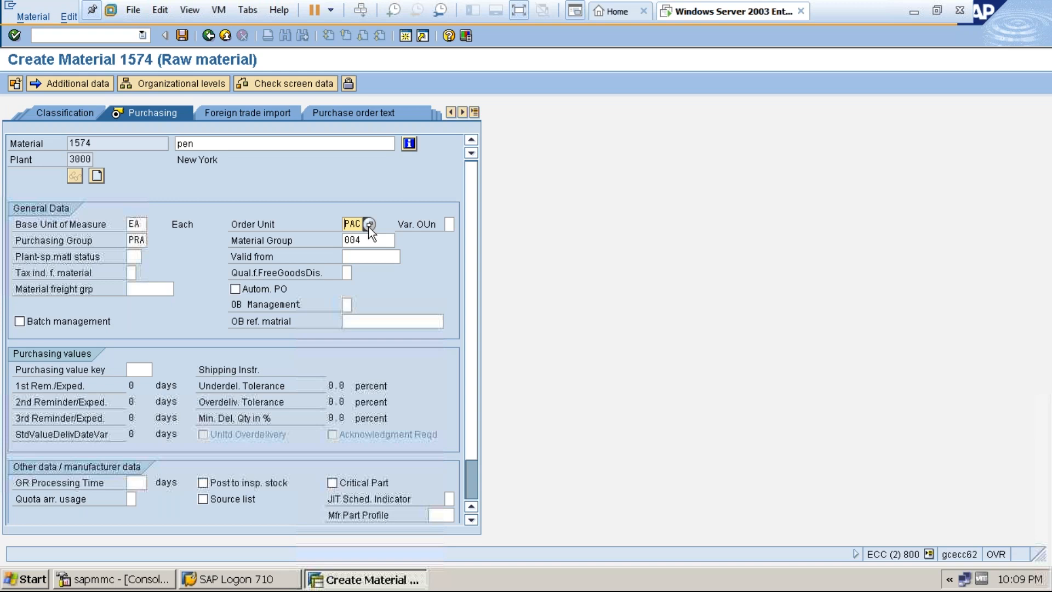
{"action": "left_click", "coordinate": [136, 225]}
{"action": "left_click", "coordinate": [450, 224]}
{"action": "key", "text": "F4"}
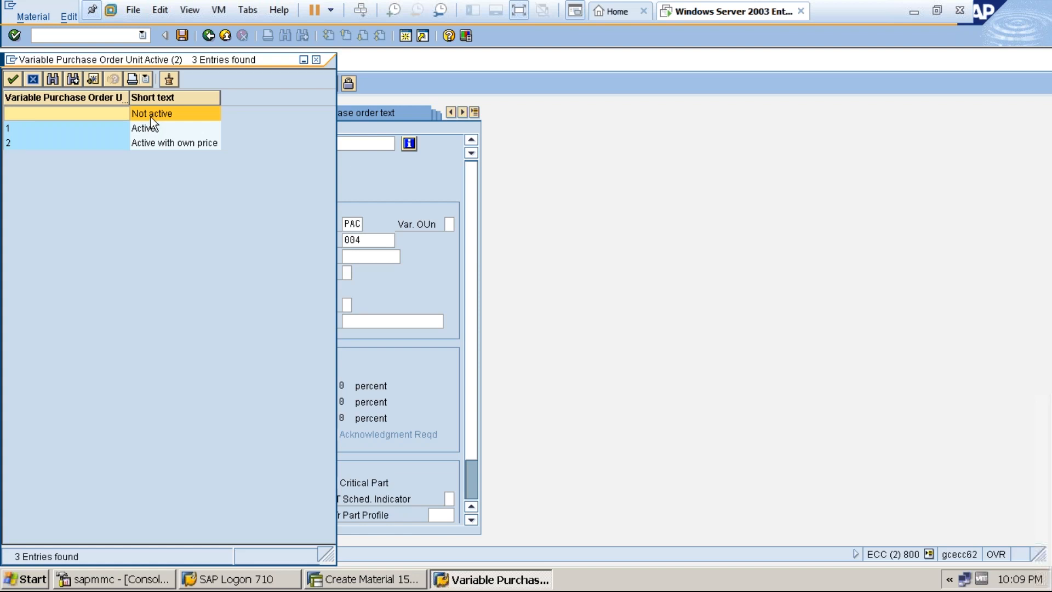
{"action": "left_click", "coordinate": [429, 179]}
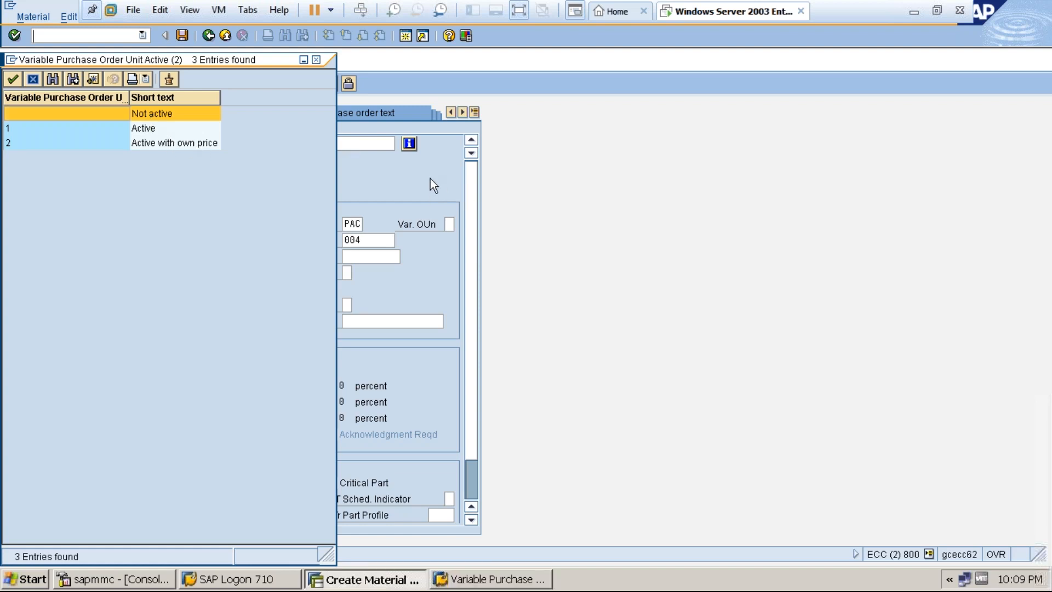
{"action": "left_click", "coordinate": [316, 61]}
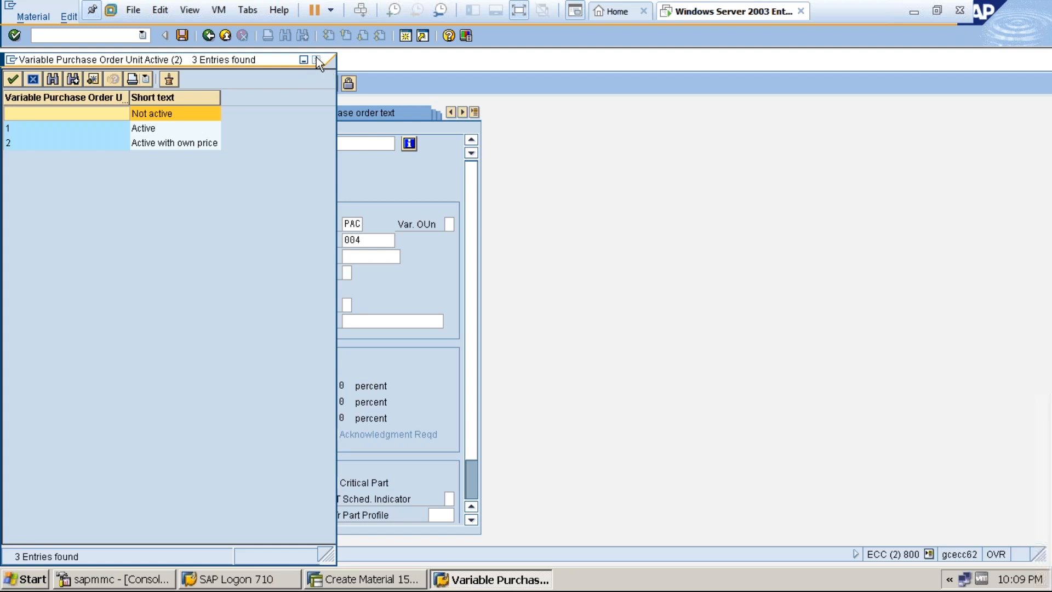
{"action": "left_click", "coordinate": [317, 58]}
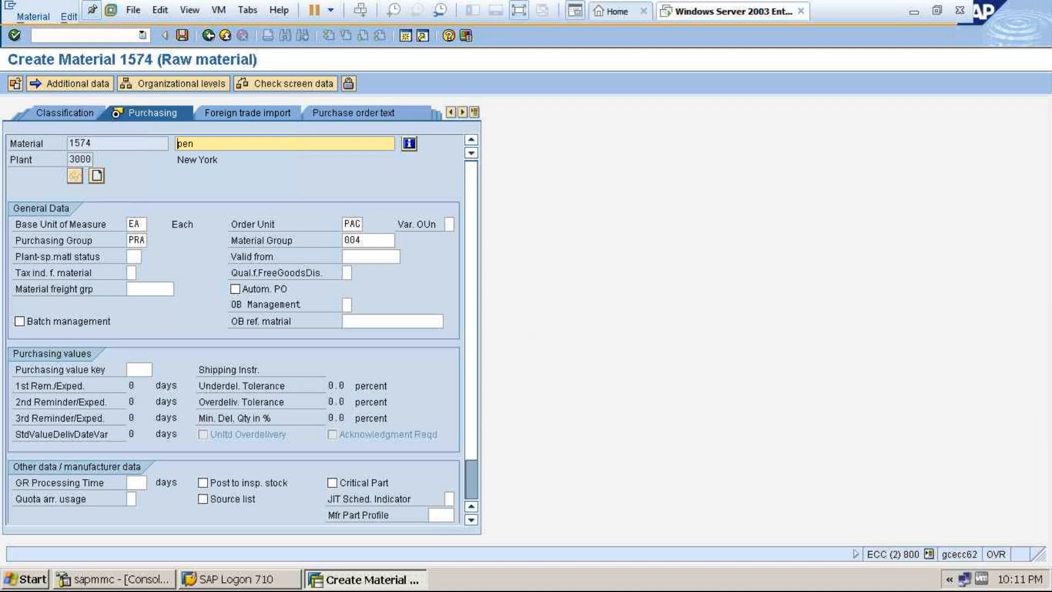
Switch from the SAP virtual machine to the Material Master document in Microsoft Word
{"action": "left_click", "coordinate": [918, 12]}
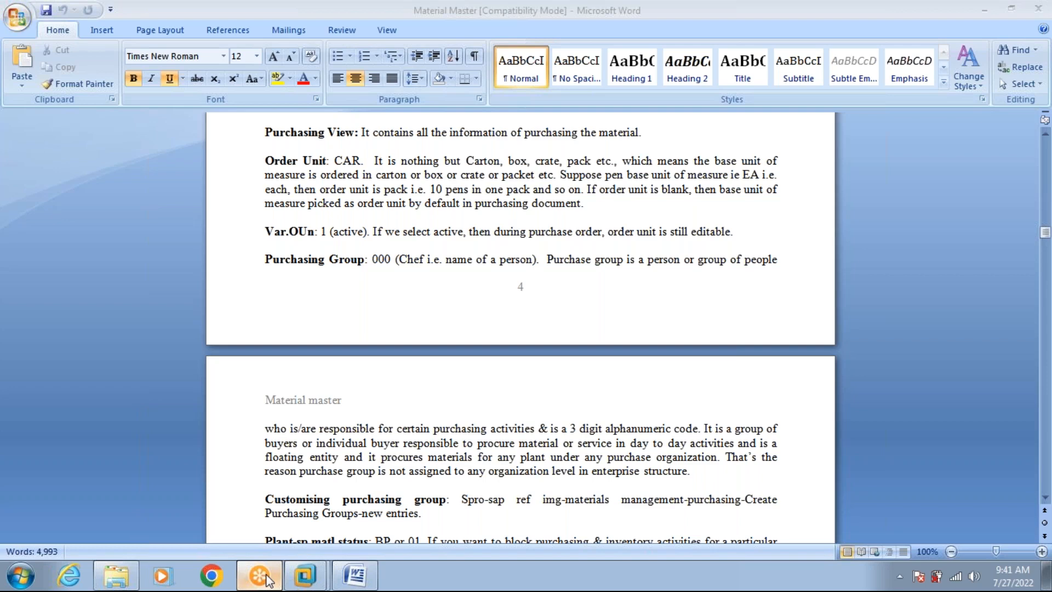
{"action": "mouse_move", "coordinate": [266, 575]}
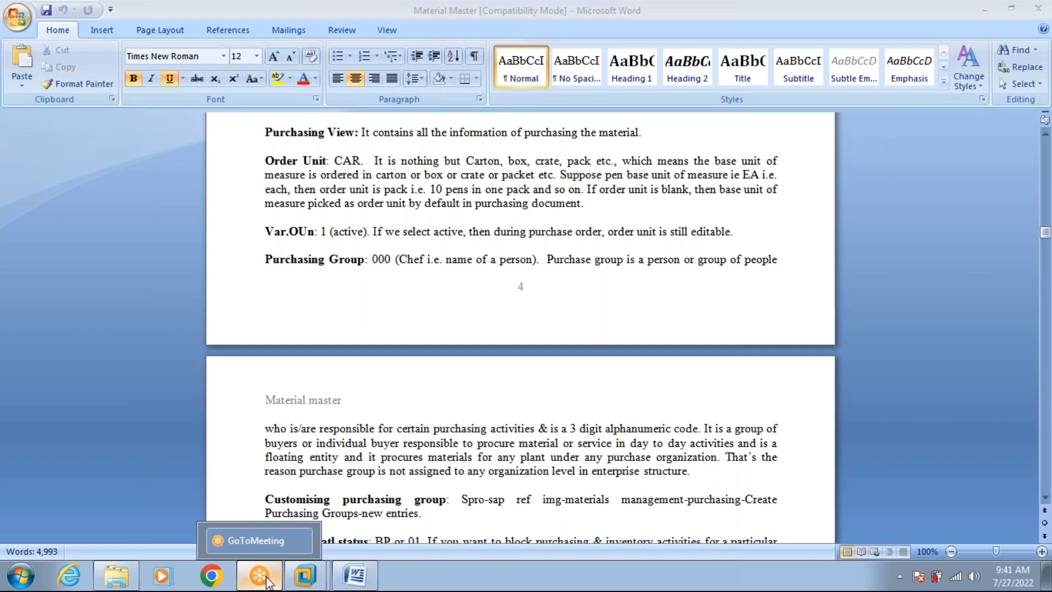